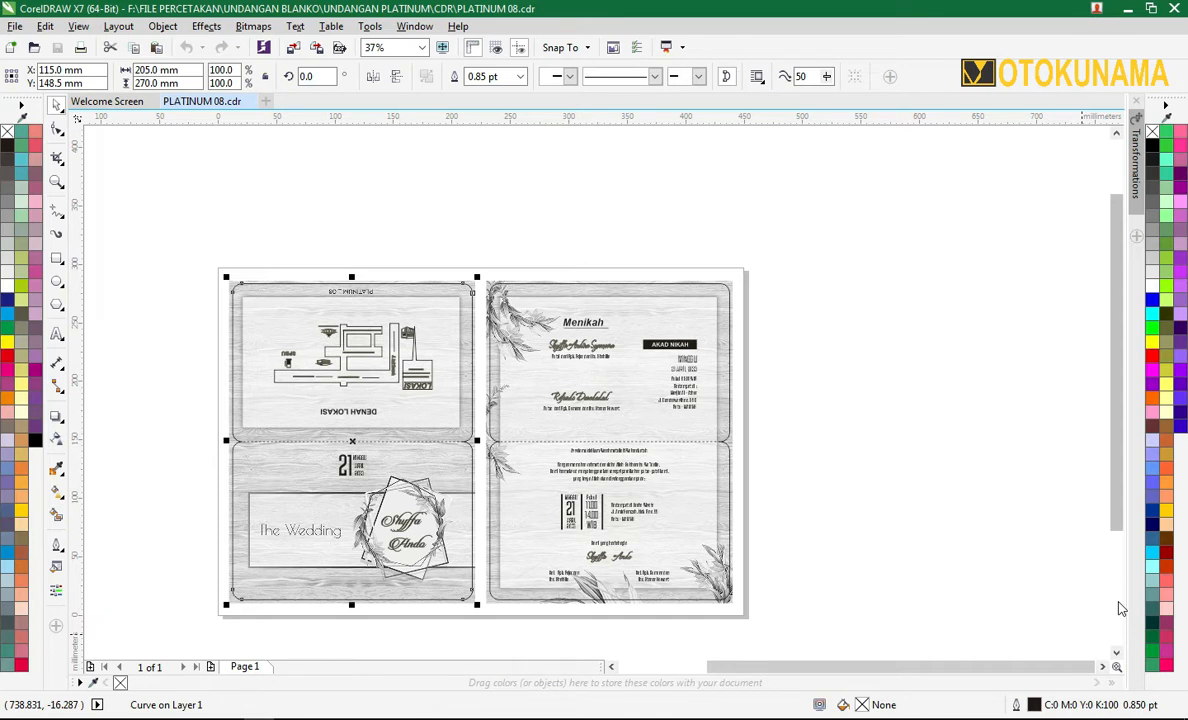
pyautogui.click(58, 260)
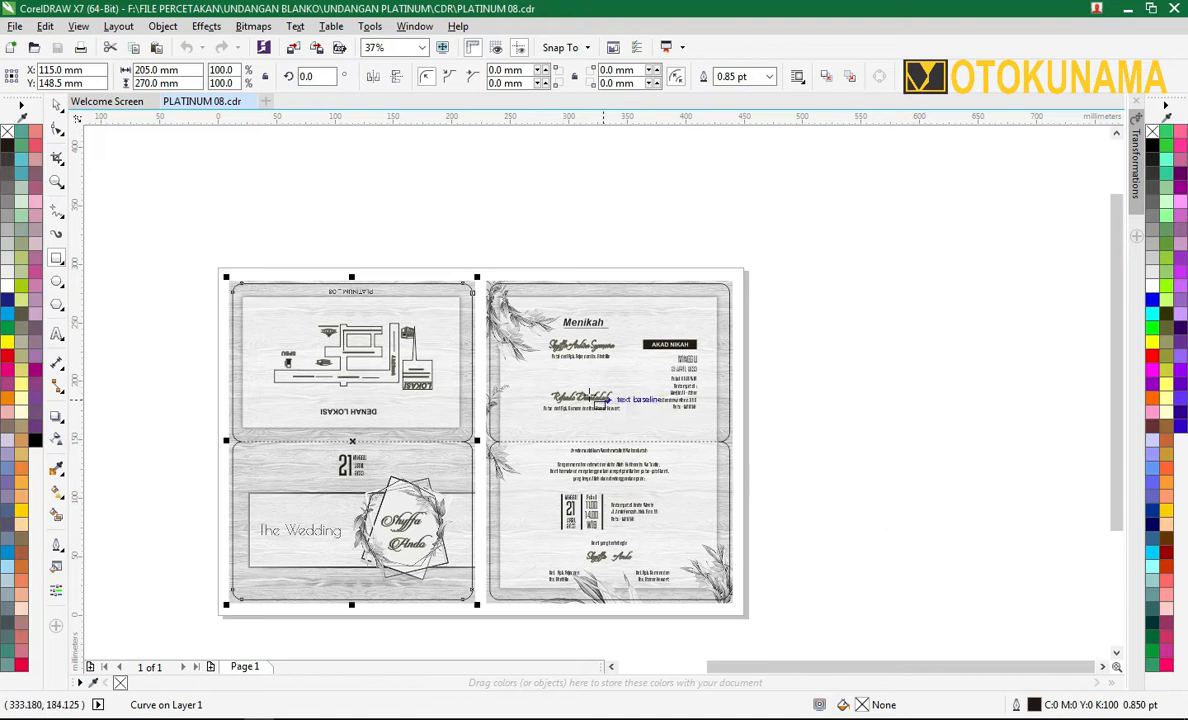
pyautogui.click(57, 104)
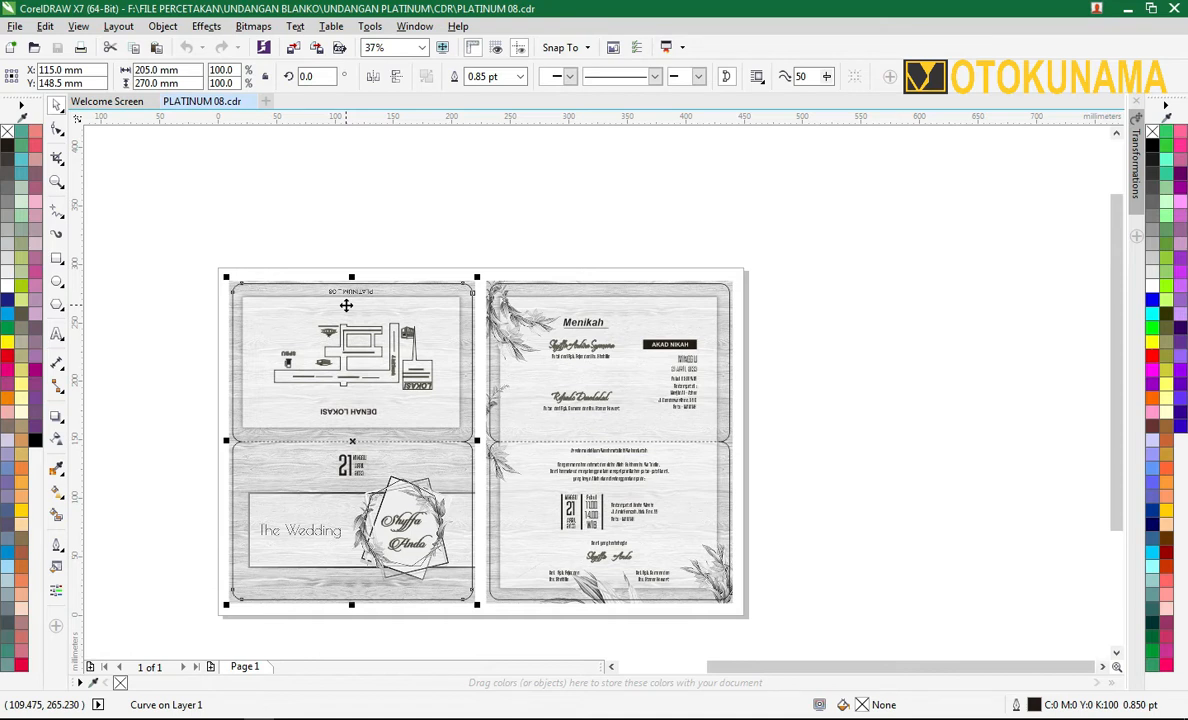
pyautogui.click(400, 245)
pyautogui.click(420, 301)
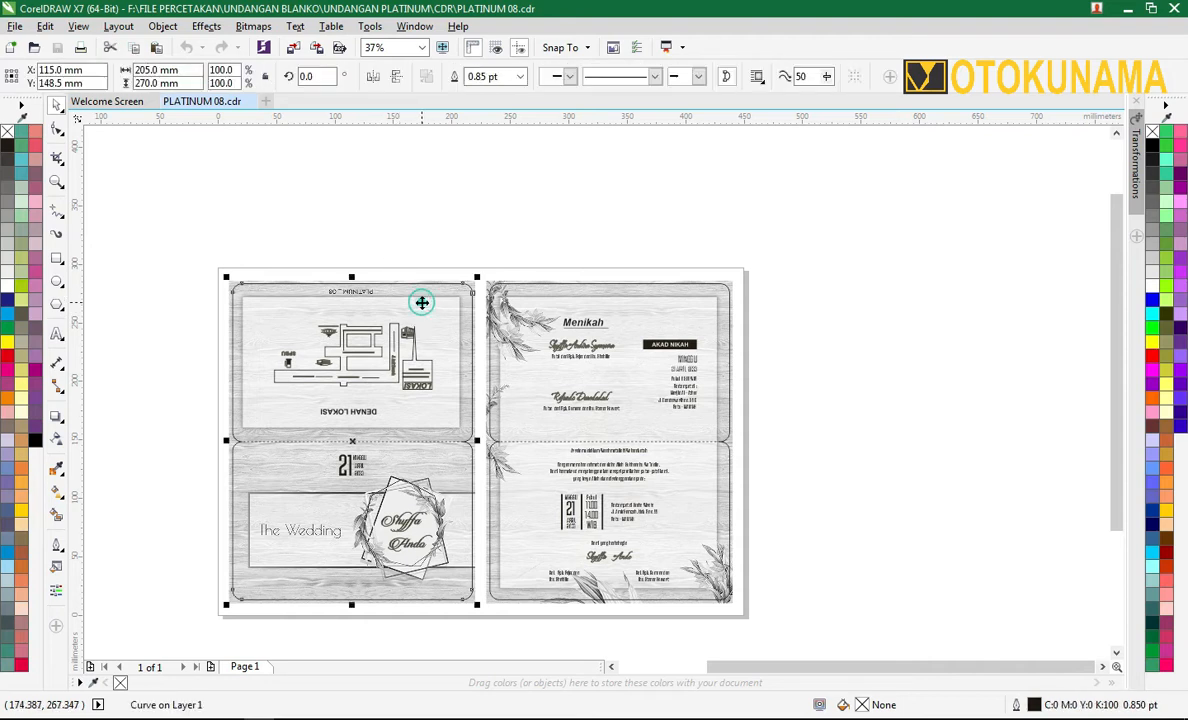
pyautogui.scroll(-2, 422, 301)
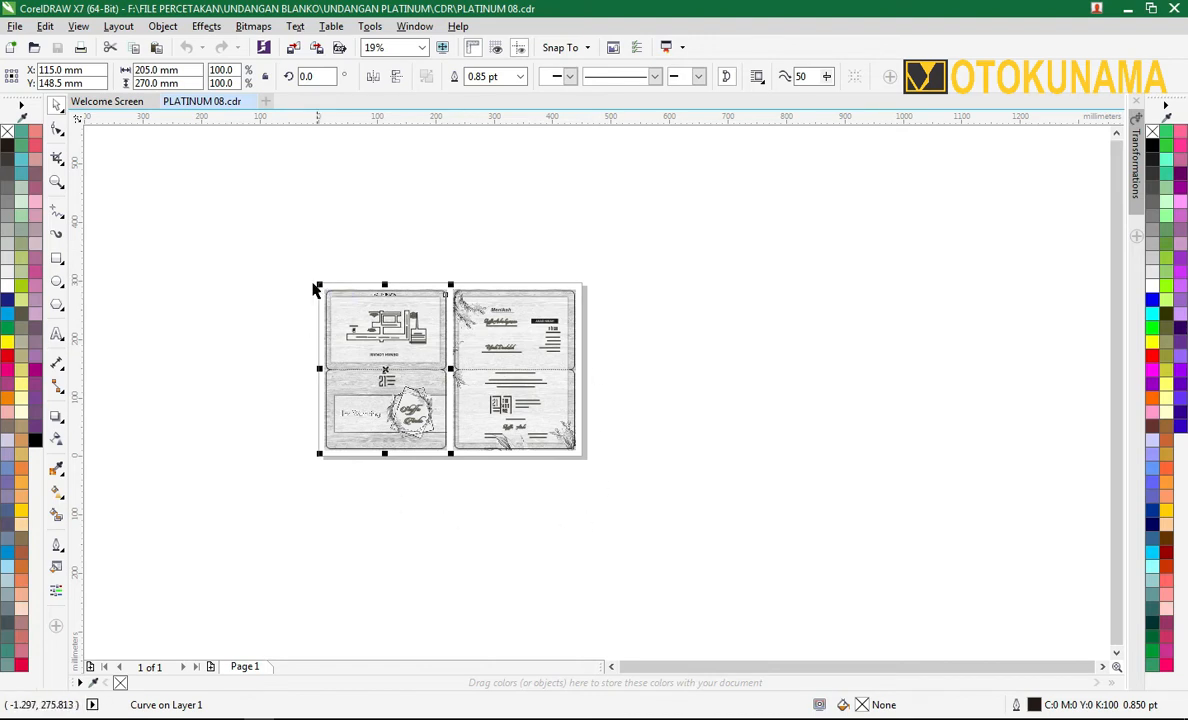
pyautogui.click(285, 245)
pyautogui.scroll(2, 348, 308)
pyautogui.scroll(2, 265, 265)
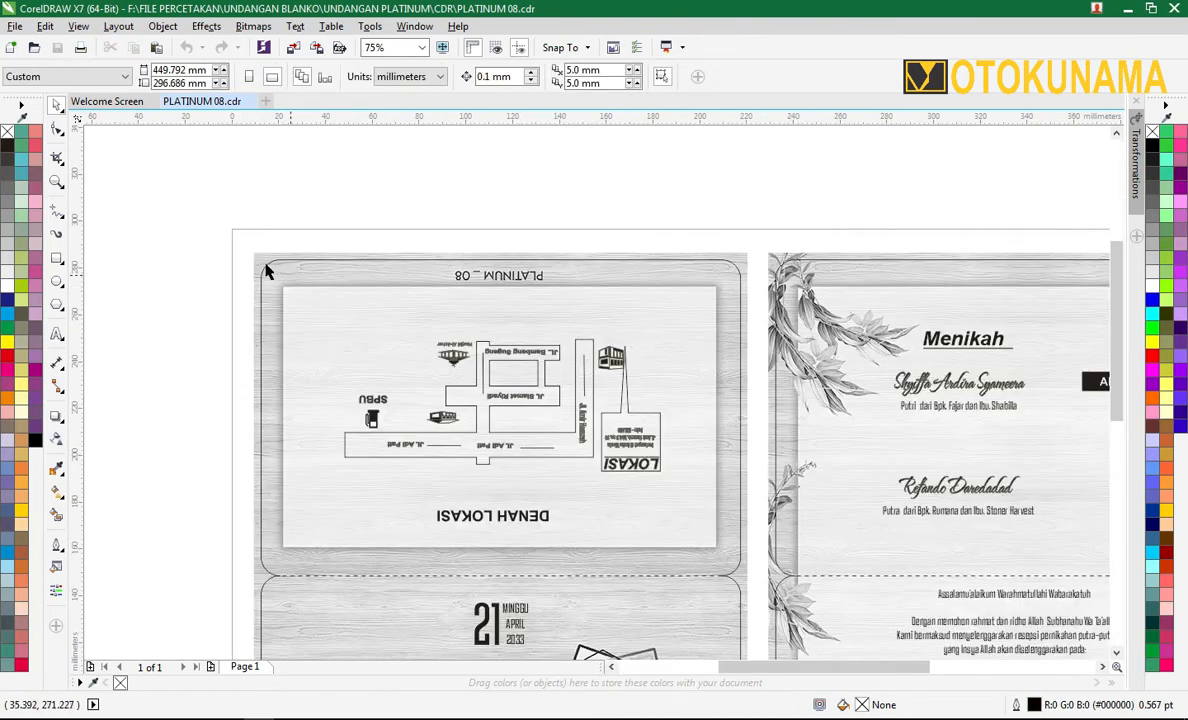
pyautogui.scroll(2, 265, 265)
pyautogui.click(266, 259)
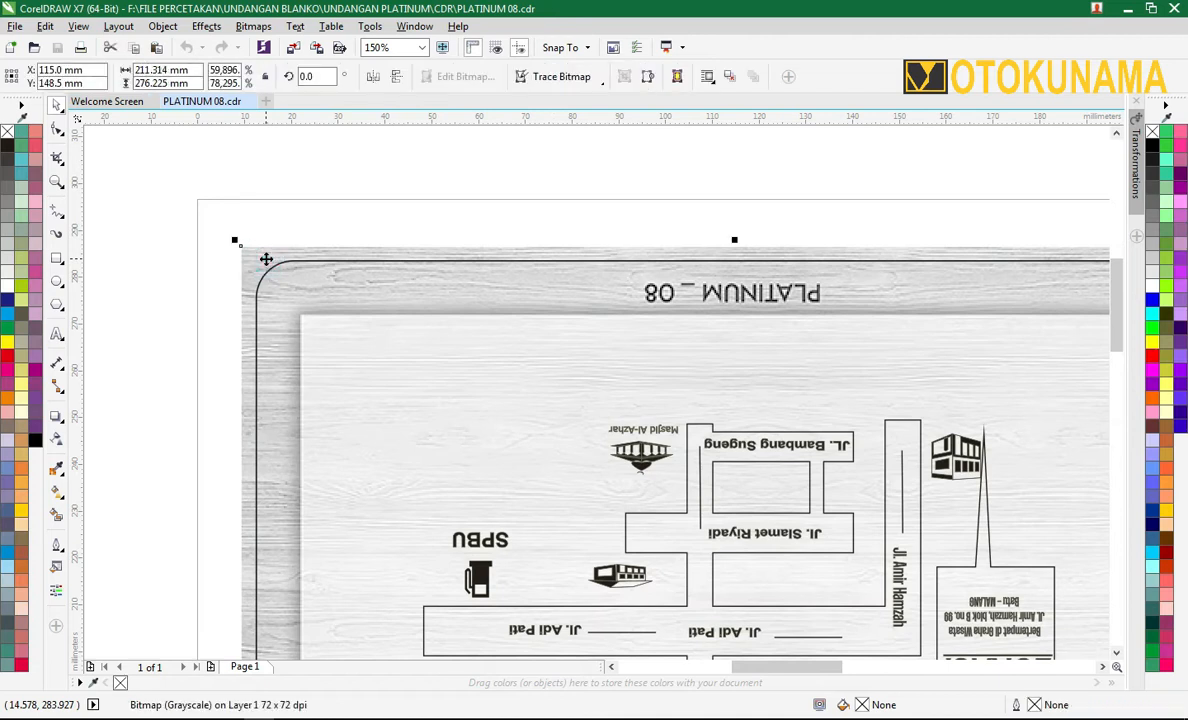
pyautogui.rightClick(266, 260)
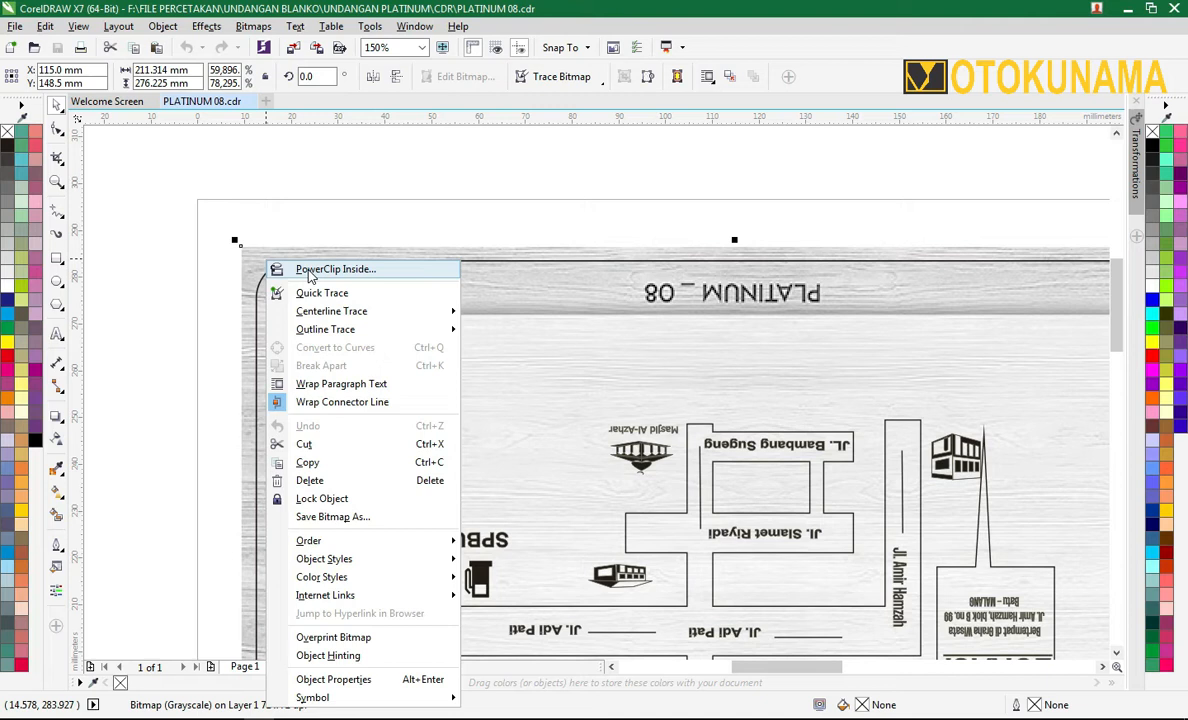
pyautogui.click(292, 180)
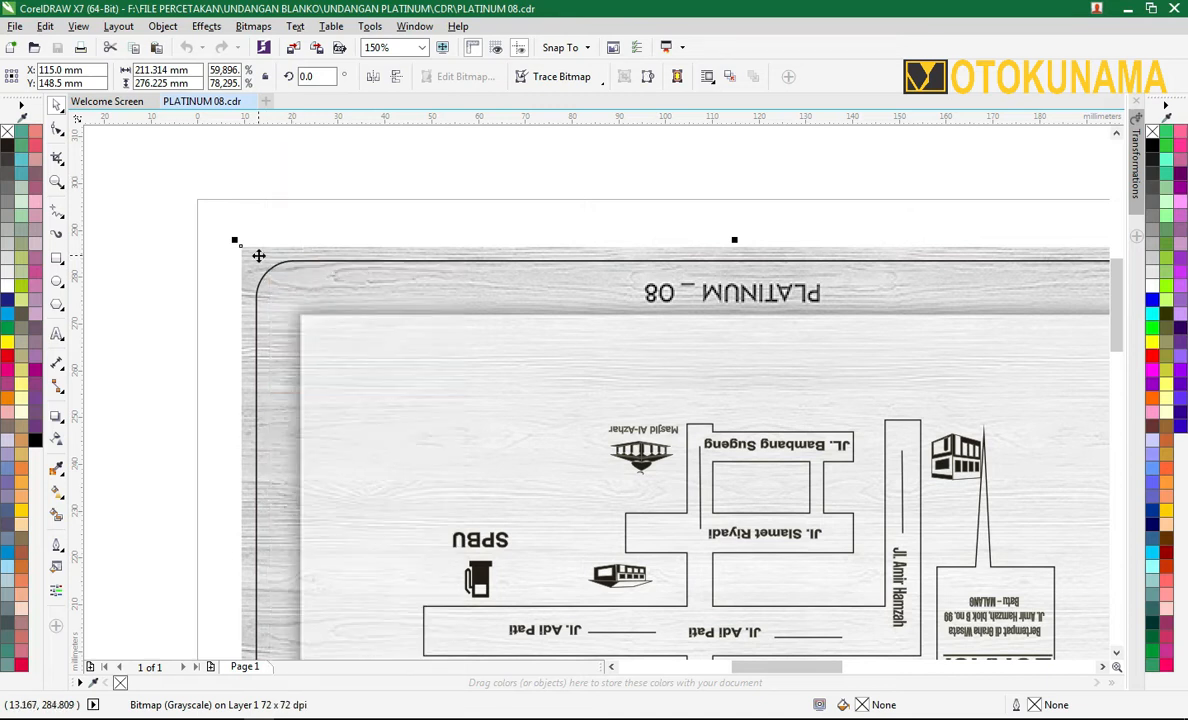
pyautogui.click(220, 187)
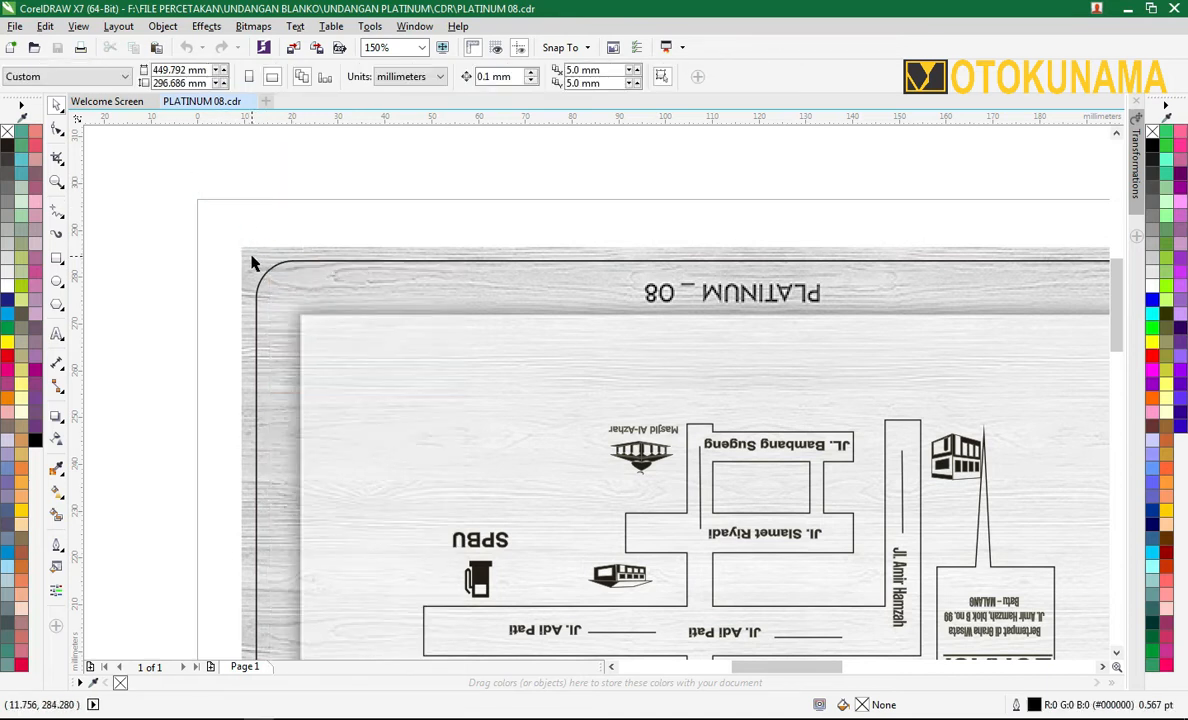
# PowerClip the wood background bitmap of the map-and-cover card inside its rounded card outline.
pyautogui.click(252, 260)
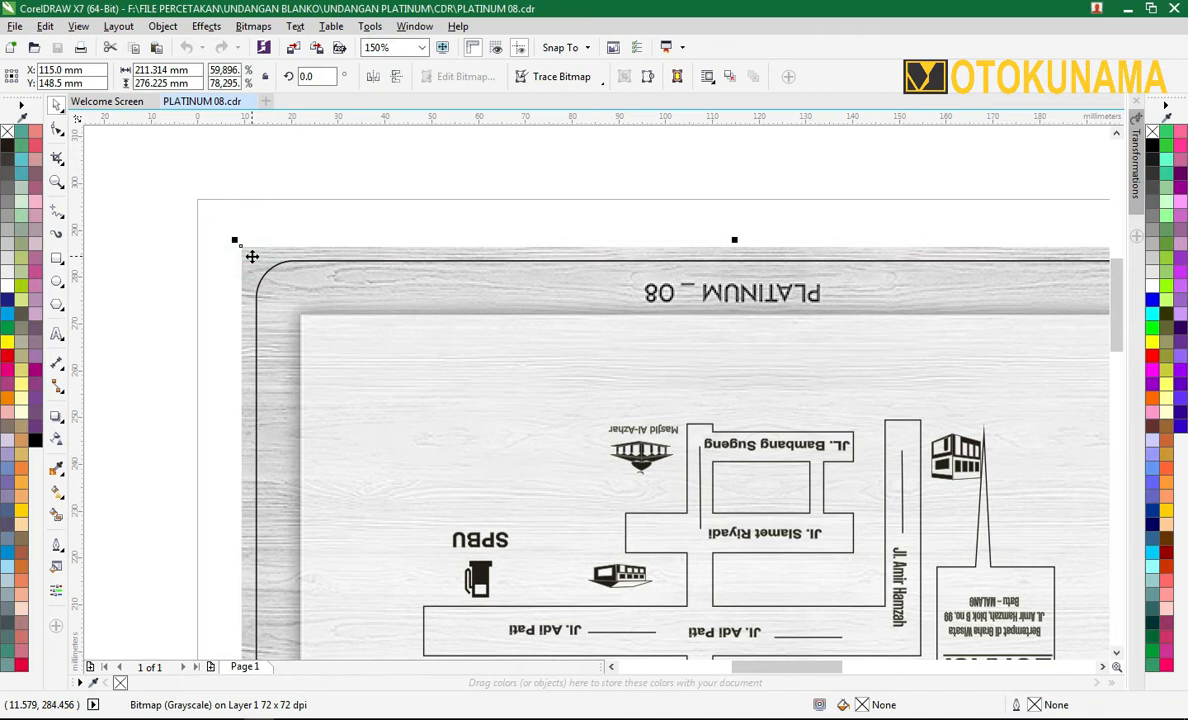
pyautogui.rightClick(252, 257)
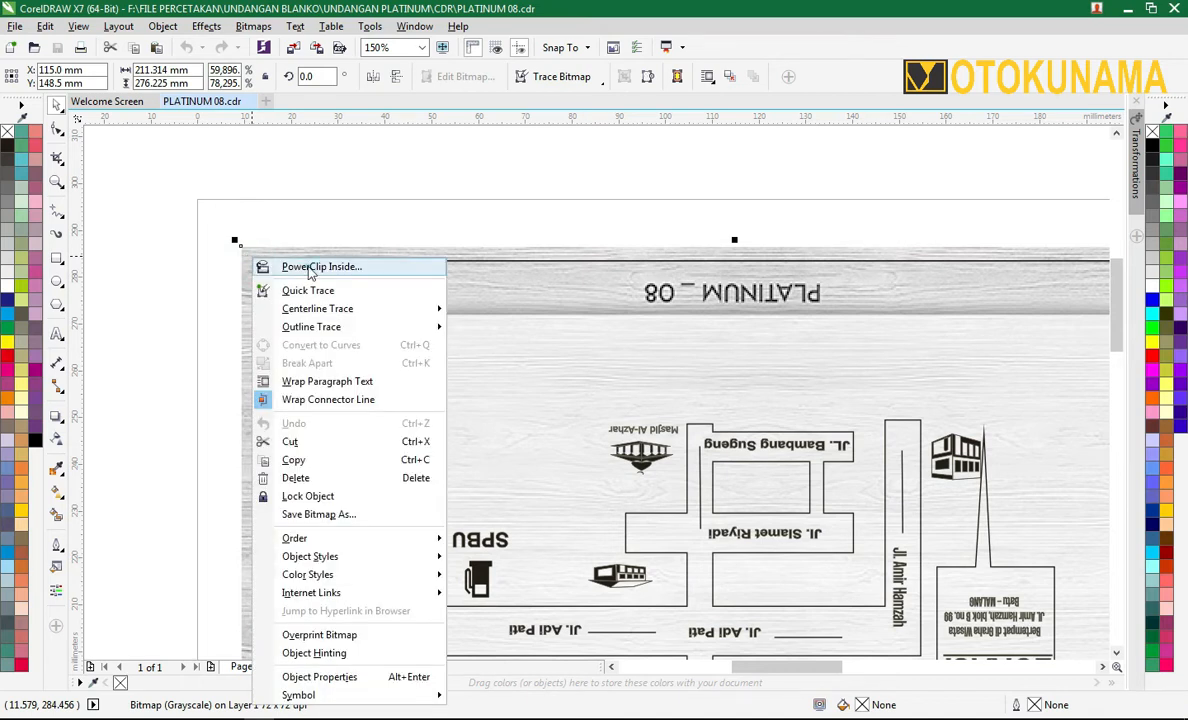
pyautogui.click(310, 267)
pyautogui.click(300, 305)
pyautogui.scroll(-2, 318, 255)
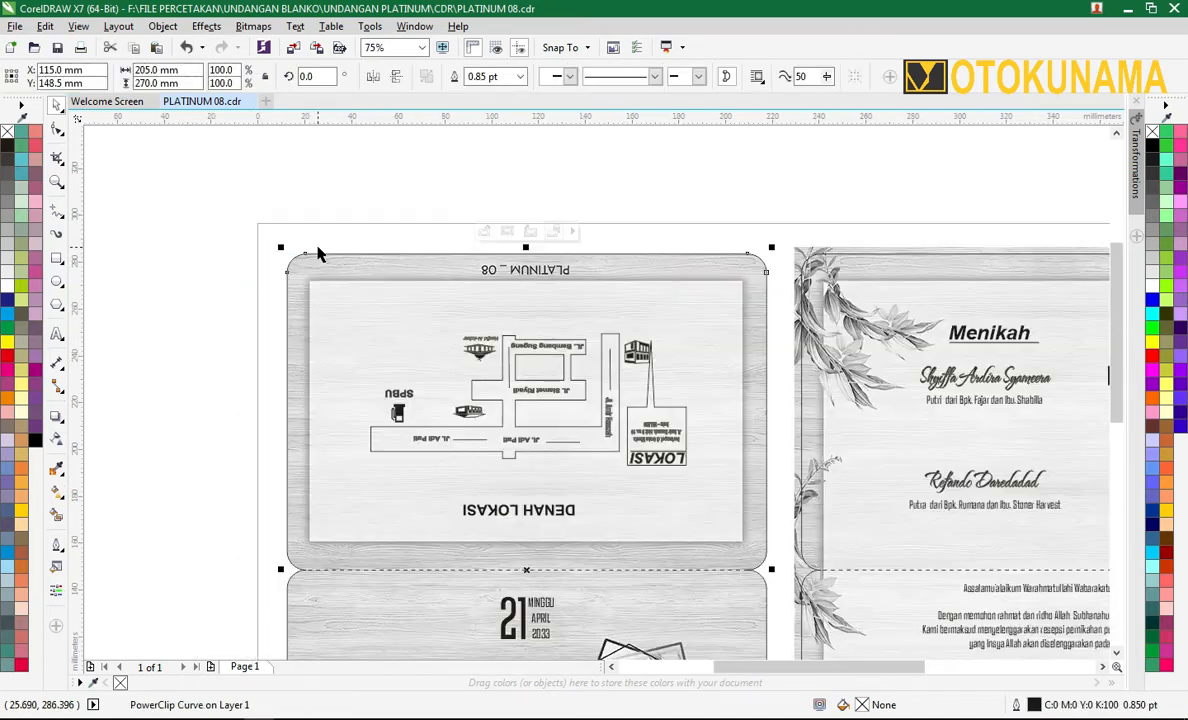
pyautogui.scroll(-1, 318, 253)
pyautogui.click(522, 192)
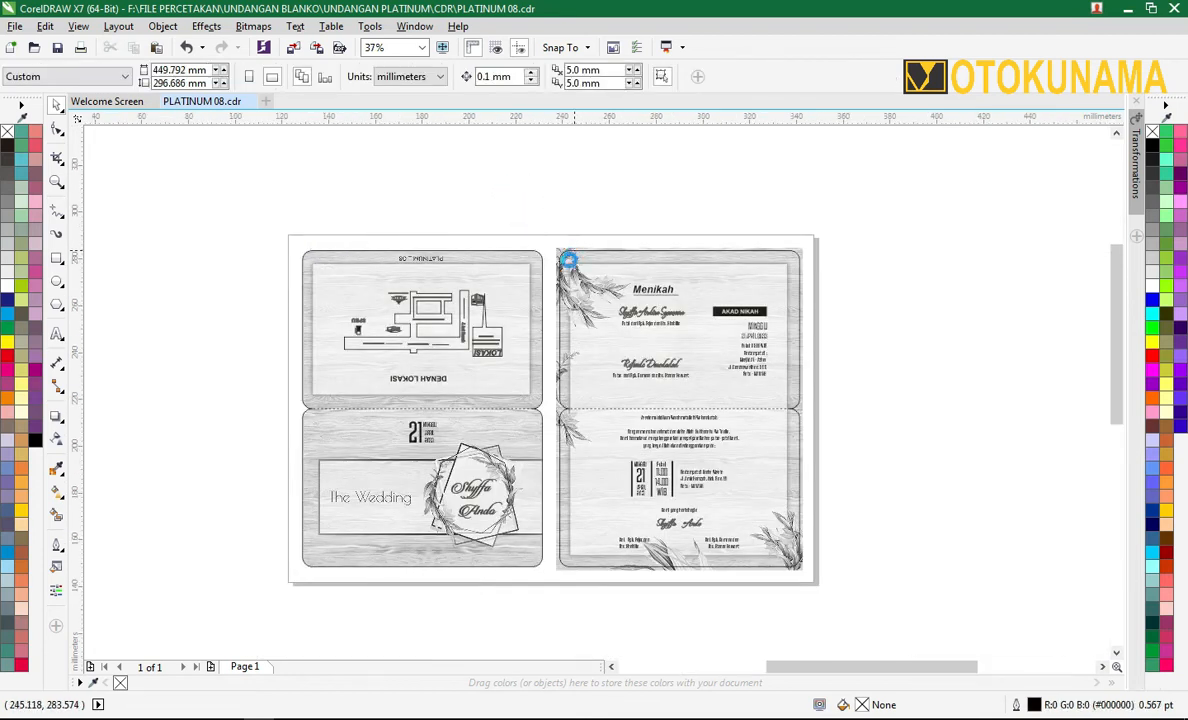
# PowerClip the wood-and-leaves background bitmap of the "Menikah" card inside its rounded card outline.
pyautogui.scroll(2, 568, 260)
pyautogui.click(517, 233)
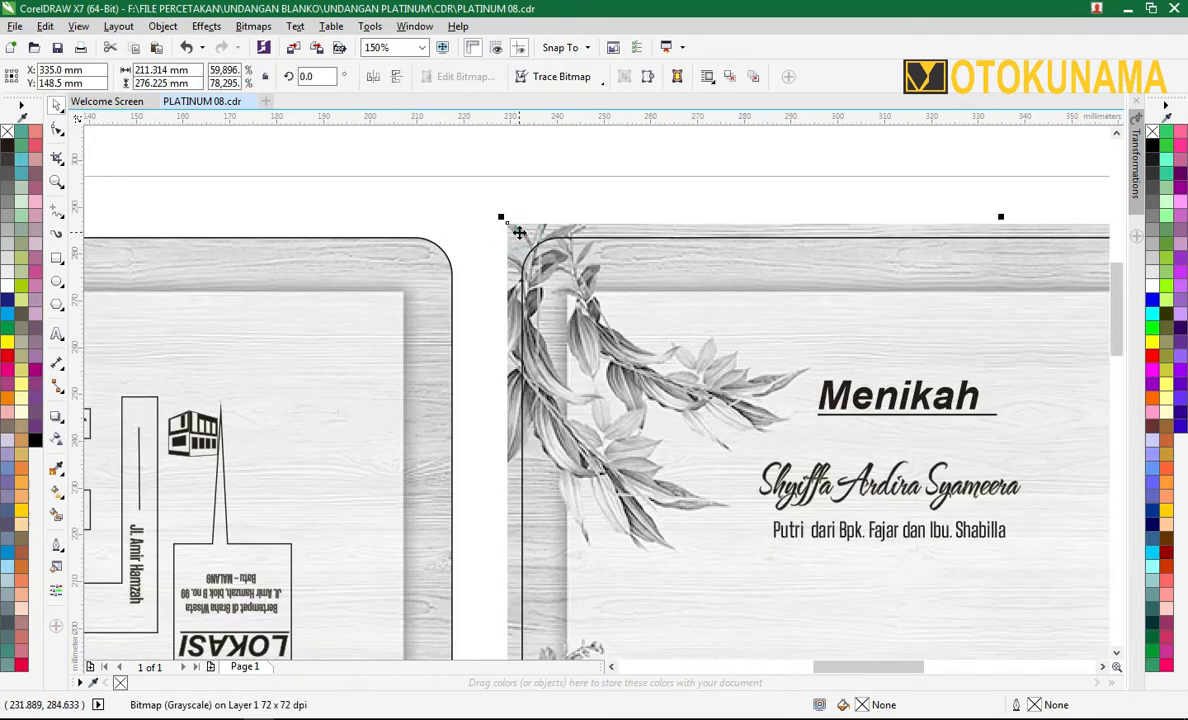
pyautogui.rightClick(519, 233)
pyautogui.click(560, 238)
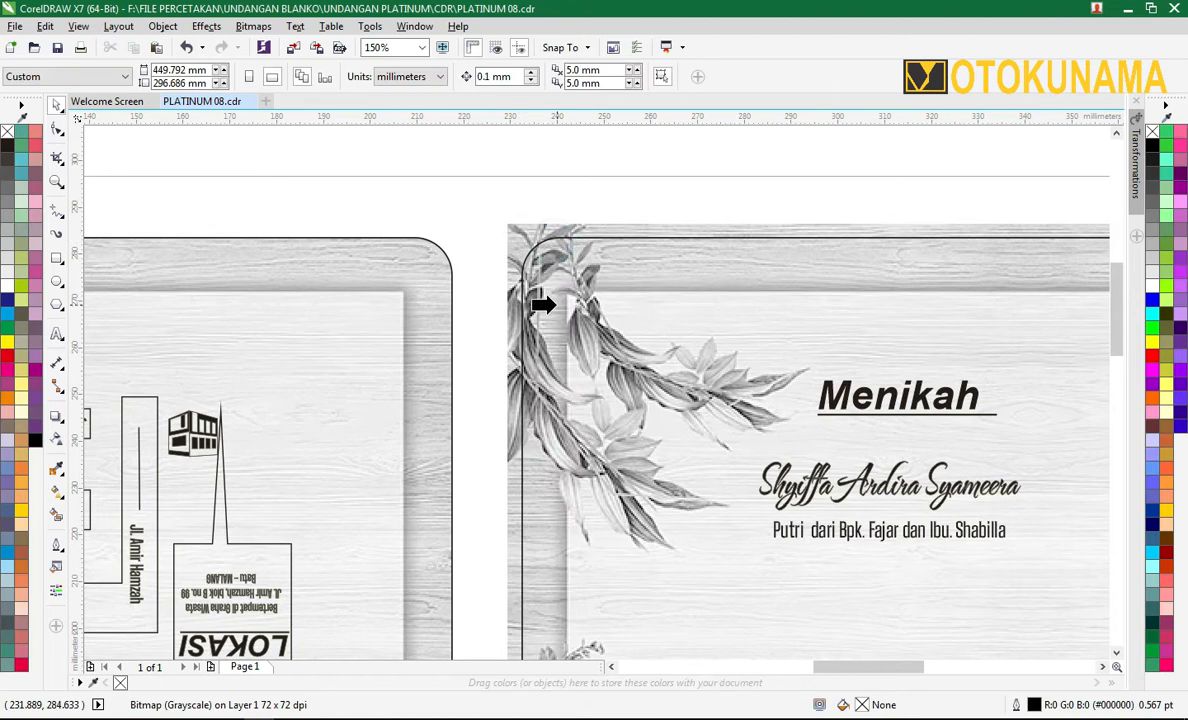
pyautogui.click(551, 302)
pyautogui.scroll(-3, 485, 265)
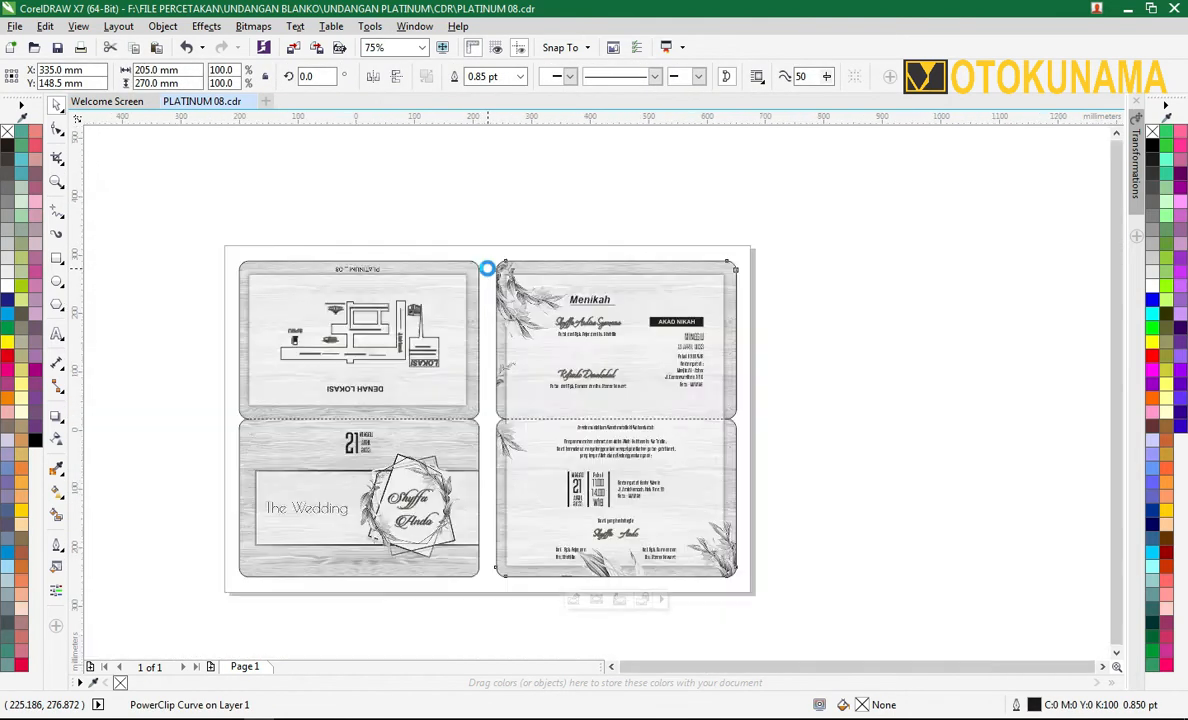
# Set the document's measurement units to centimeters.
pyautogui.moveTo(258, 229); pyautogui.dragTo(490, 481)
pyautogui.scroll(1, 466, 259)
pyautogui.click(328, 160)
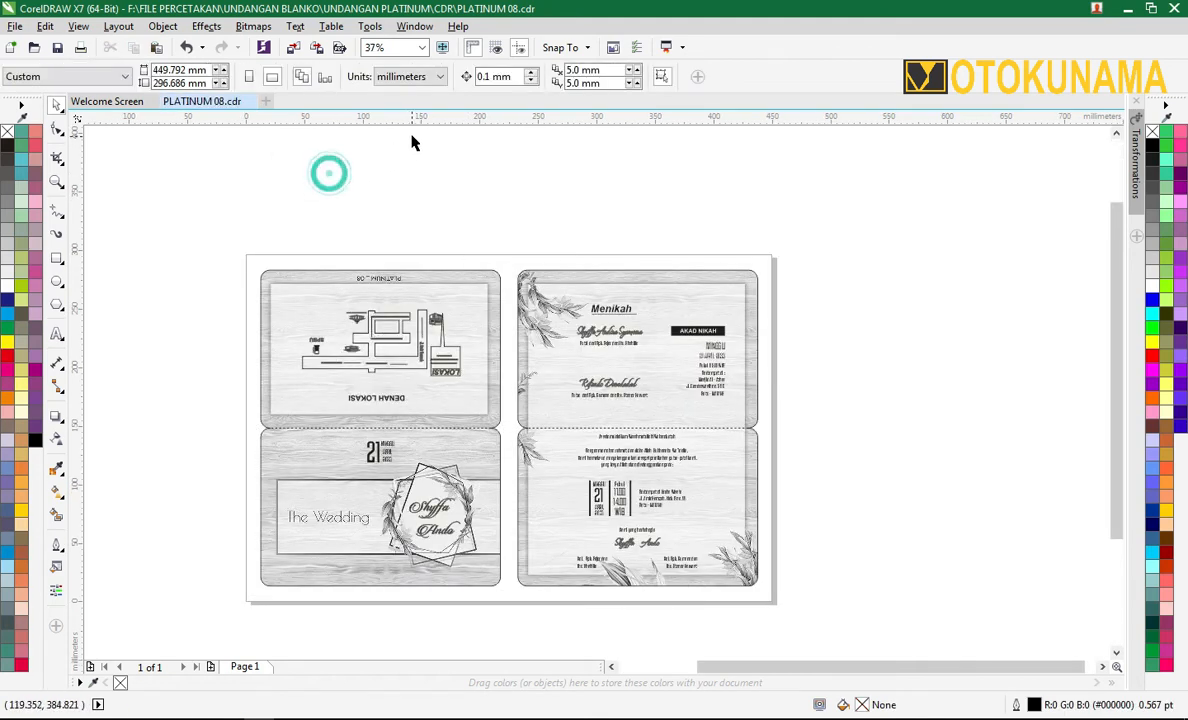
pyautogui.click(432, 78)
pyautogui.click(368, 245)
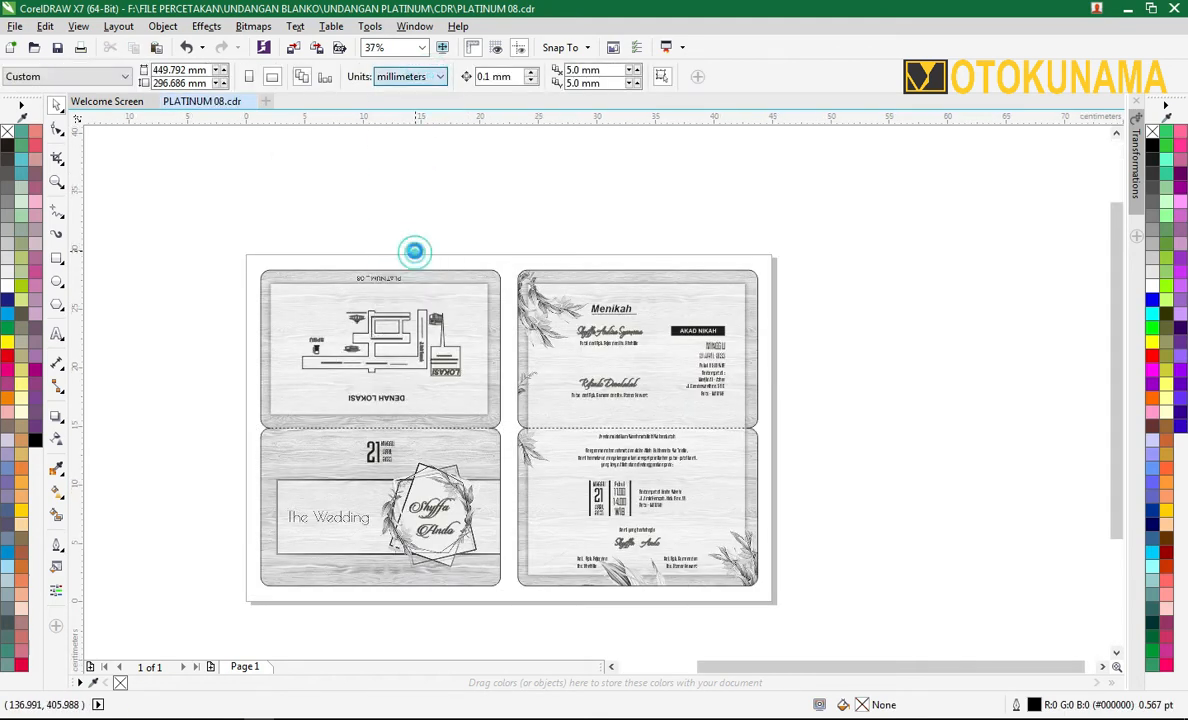
# Check the overall size of the map-and-cover card, and add a blank second page before returning to Page 1.
pyautogui.moveTo(233, 226); pyautogui.dragTo(510, 624)
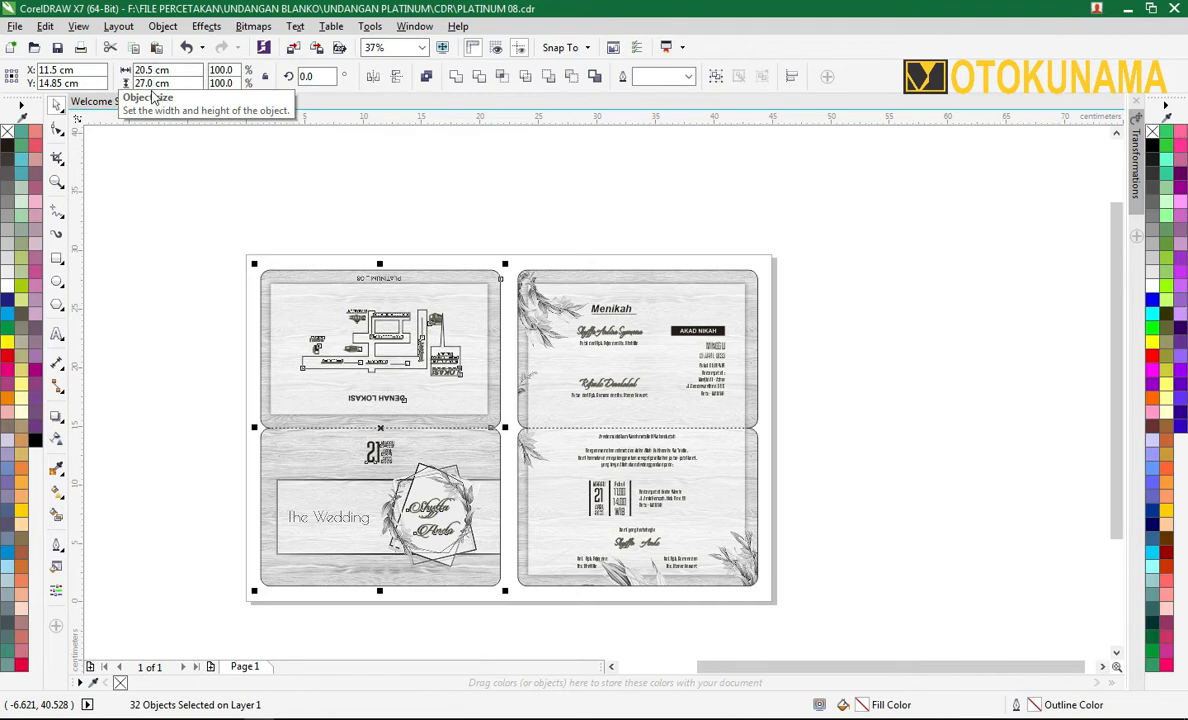
pyautogui.scroll(-2, 360, 300)
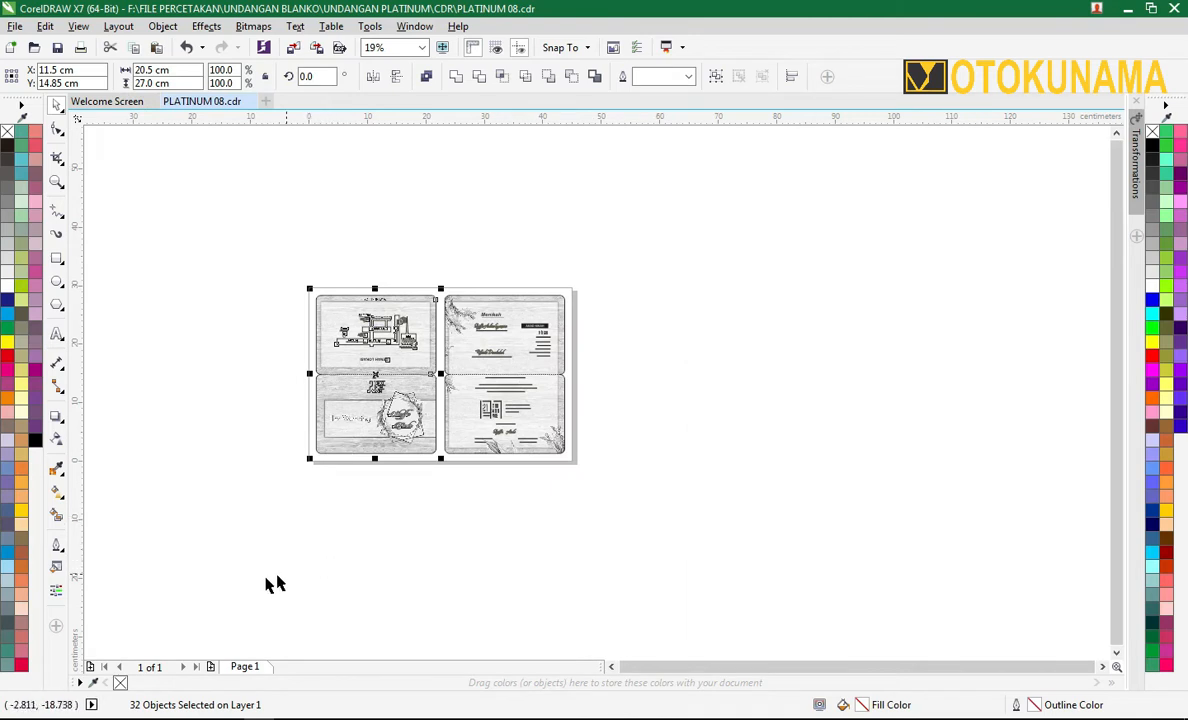
pyautogui.click(210, 667)
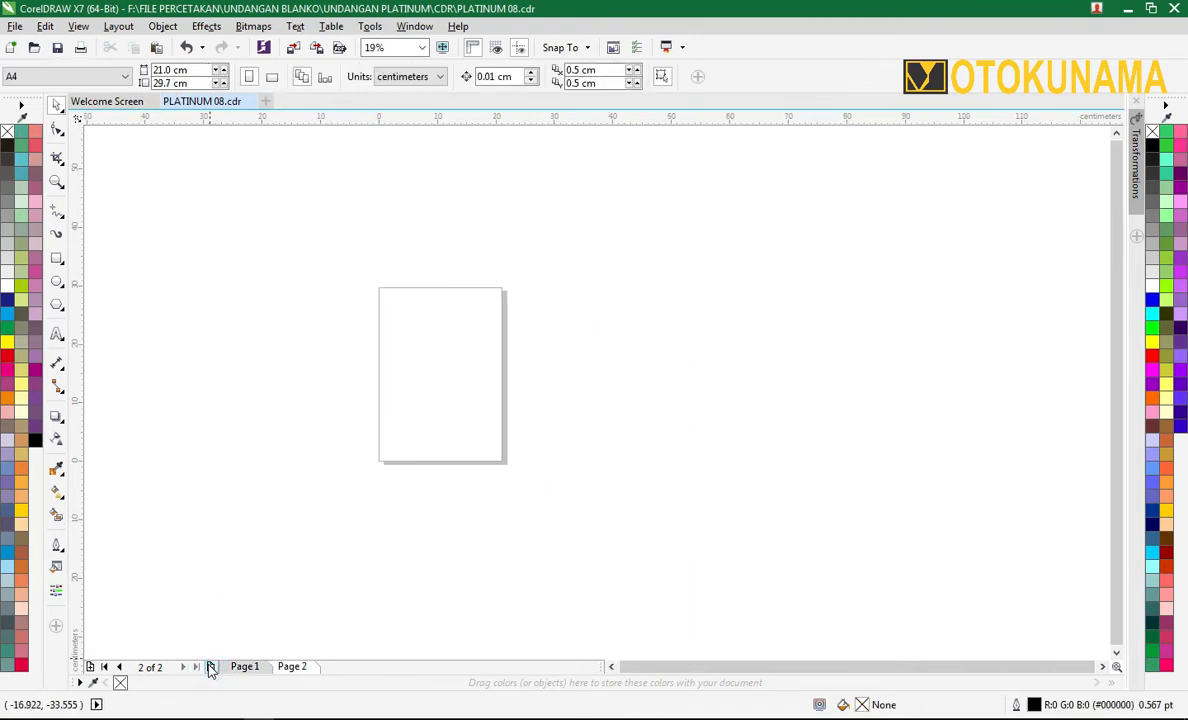
pyautogui.click(258, 667)
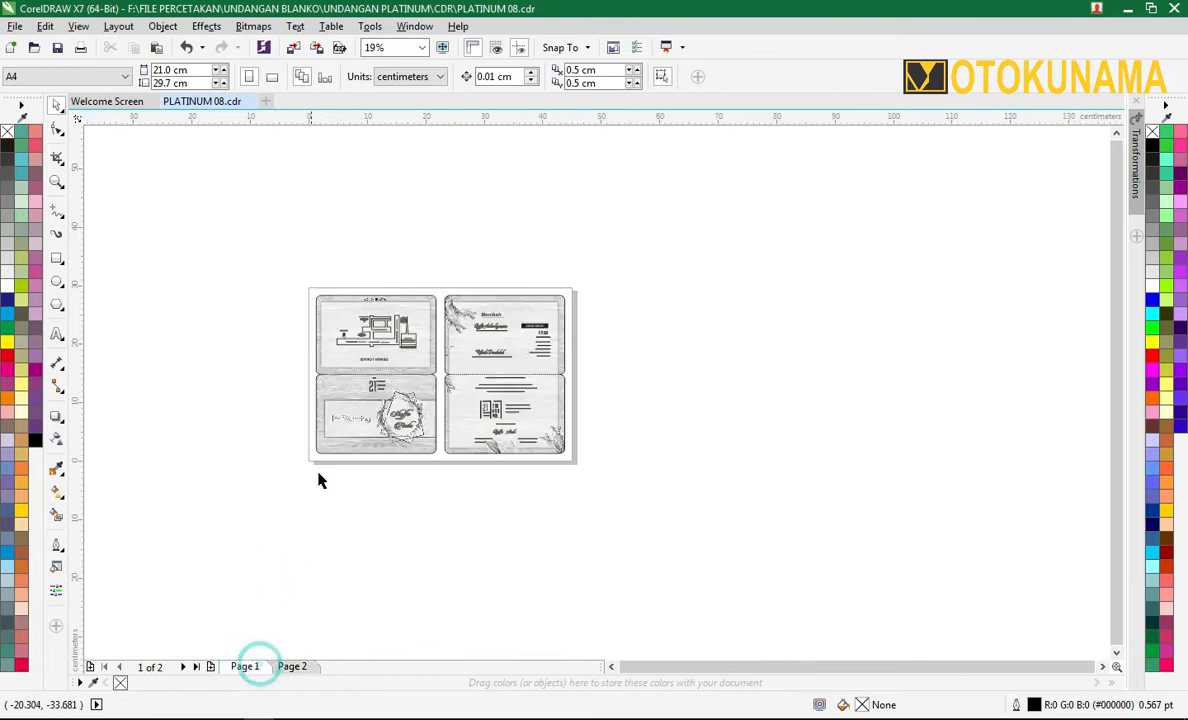
# Match the page to the card outline by setting its size to 20.5 cm wide and 27 cm high.
pyautogui.click(366, 350)
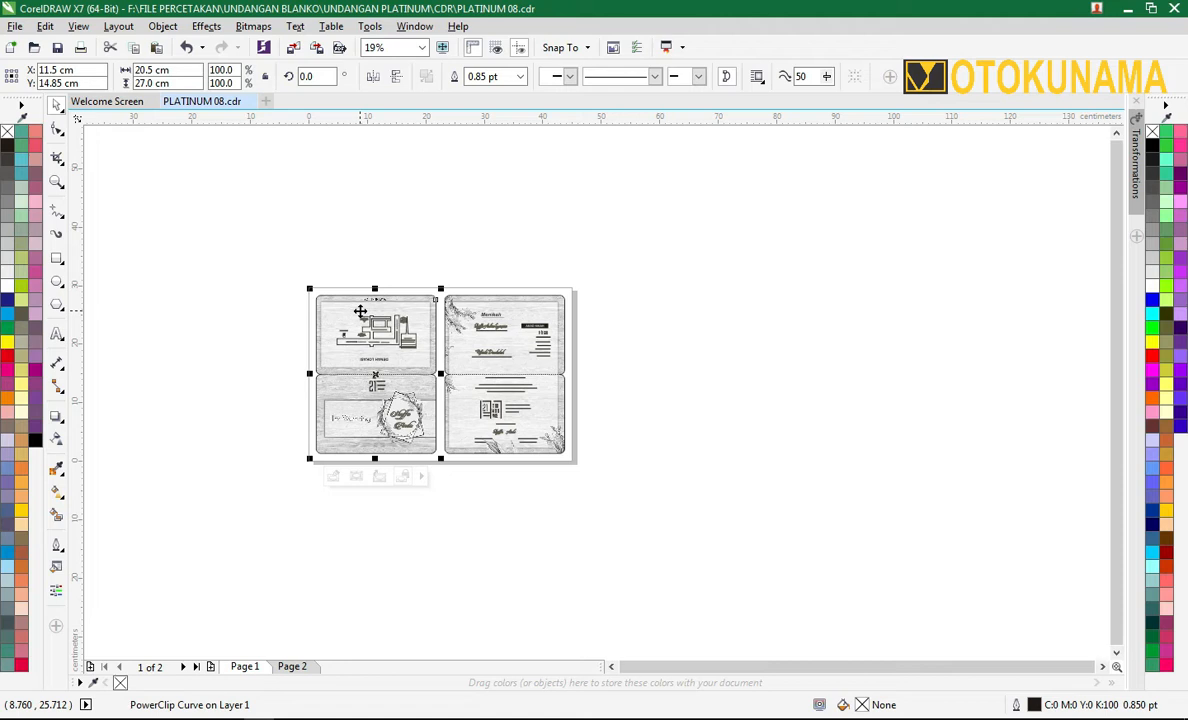
pyautogui.click(322, 218)
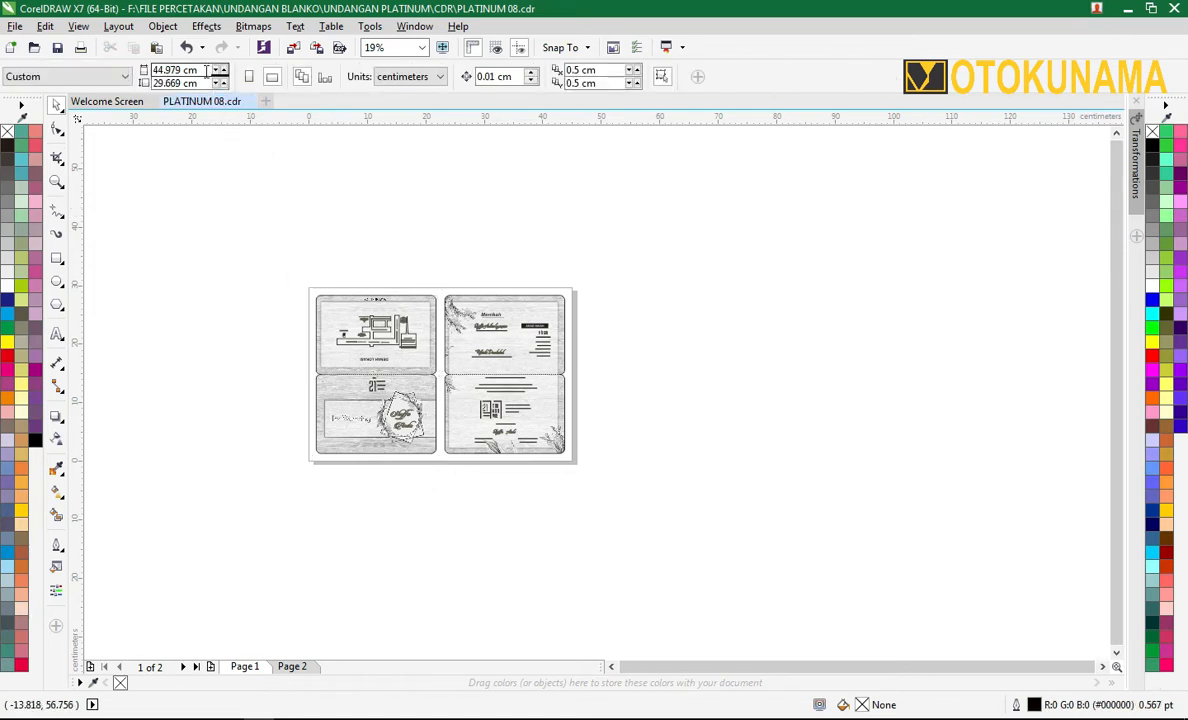
pyautogui.click(283, 232)
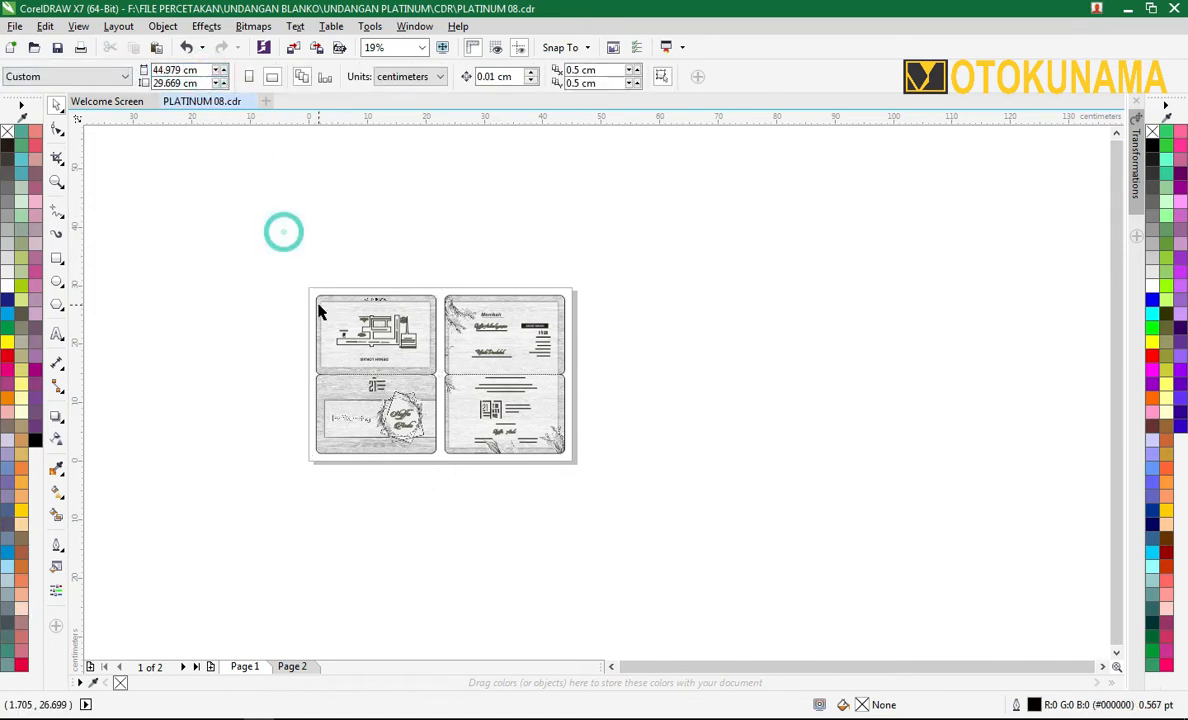
pyautogui.click(319, 312)
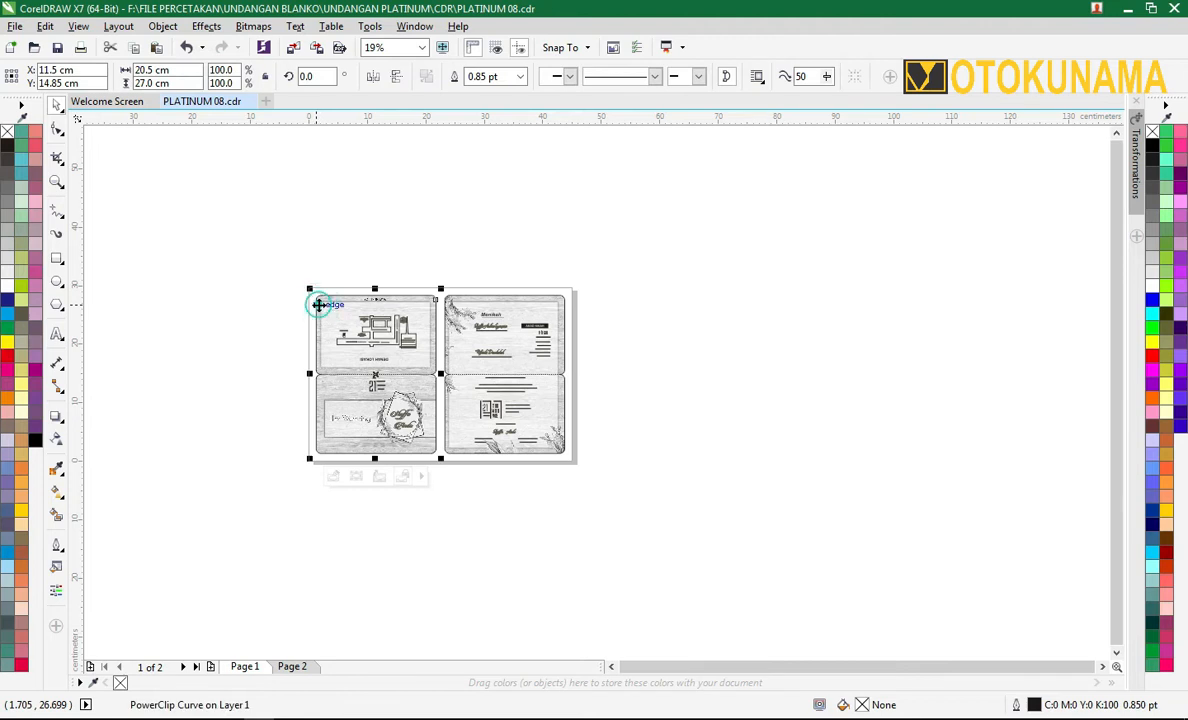
pyautogui.click(246, 198)
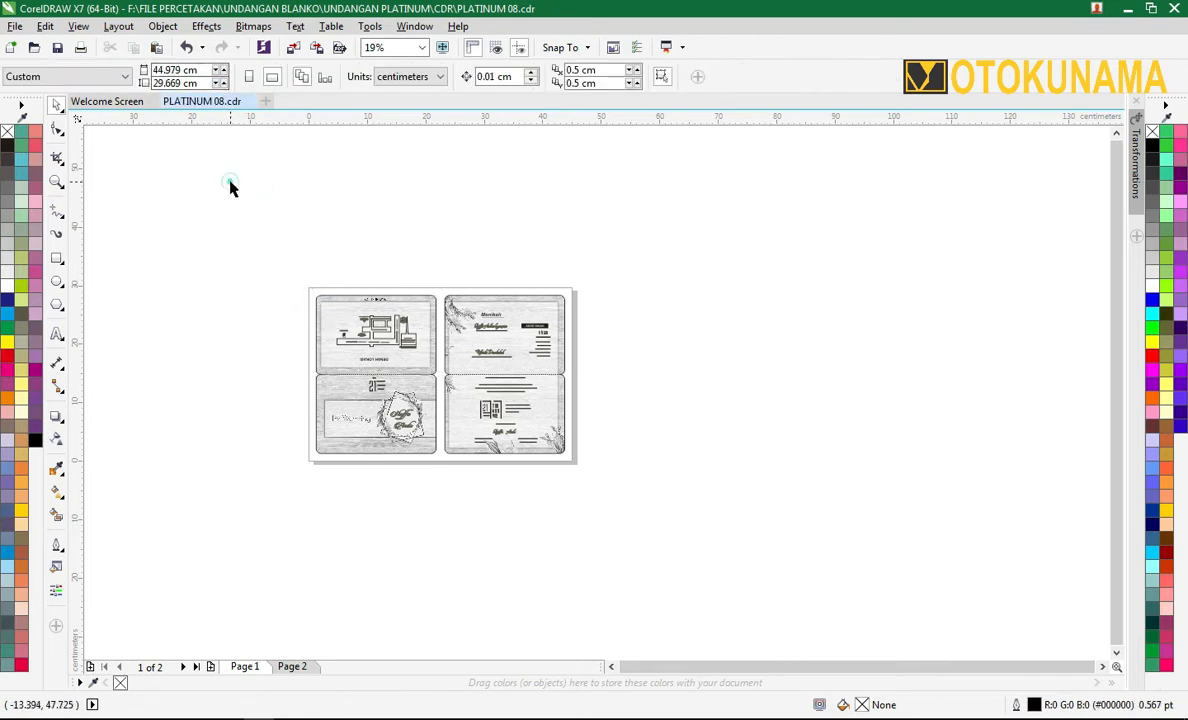
pyautogui.click(178, 70)
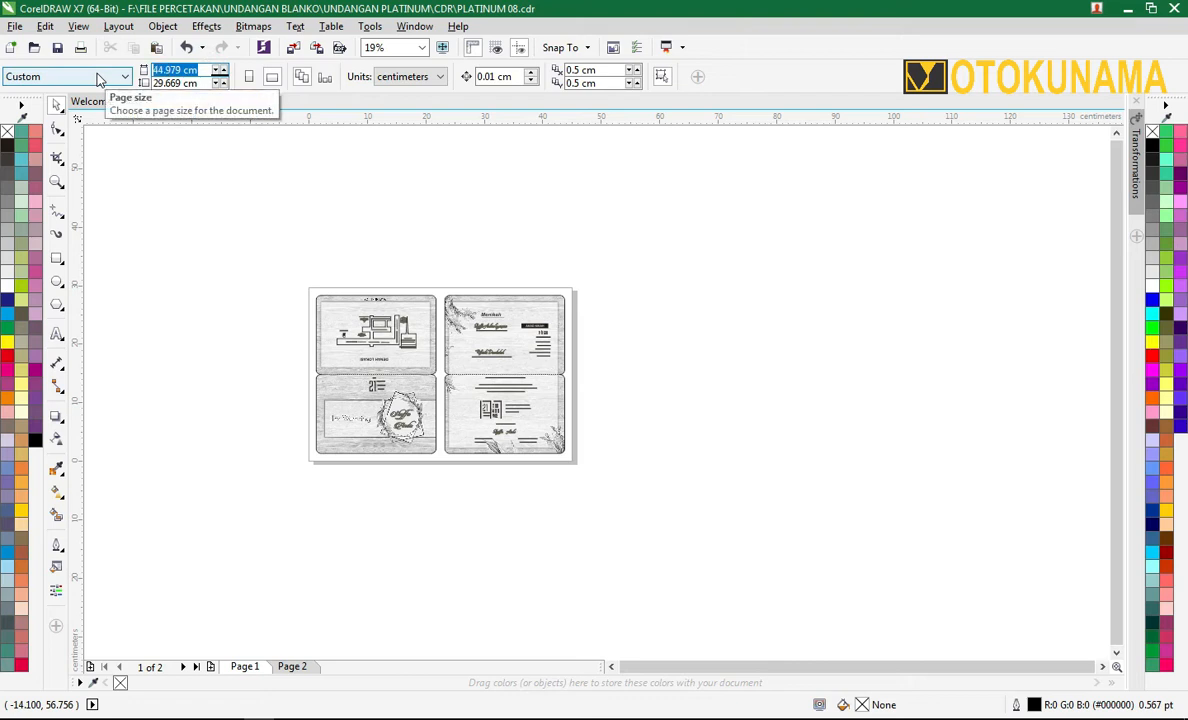
pyautogui.write('20')
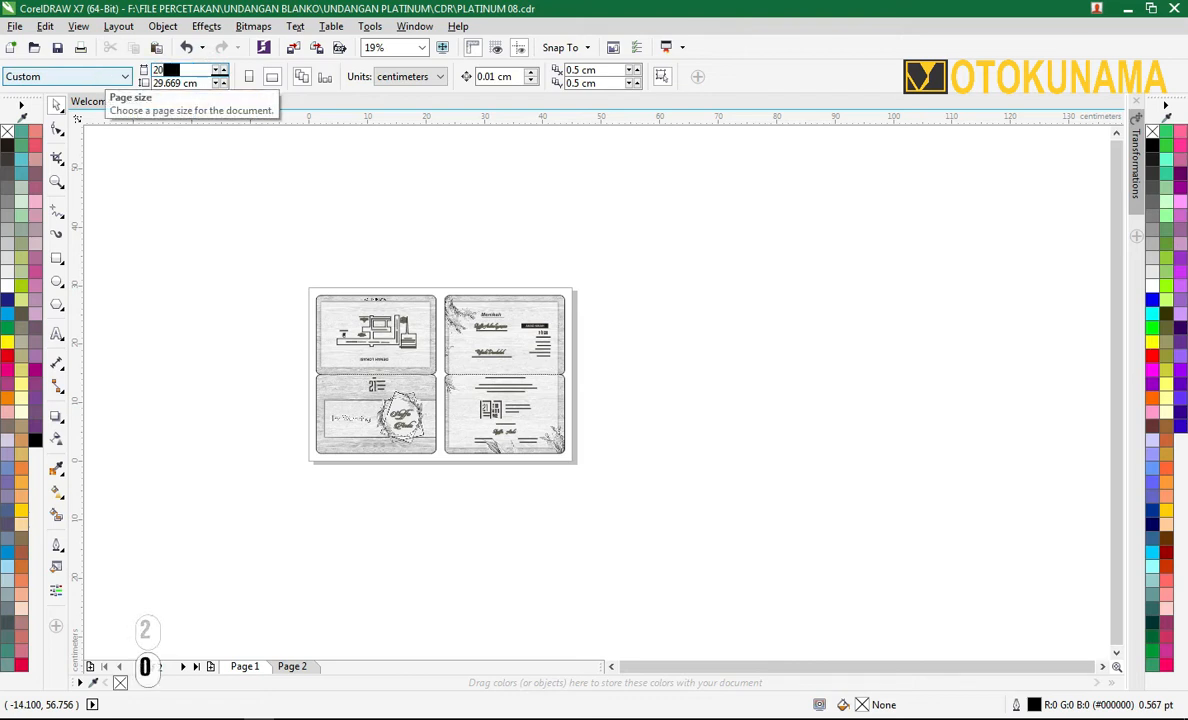
pyautogui.write('.5')
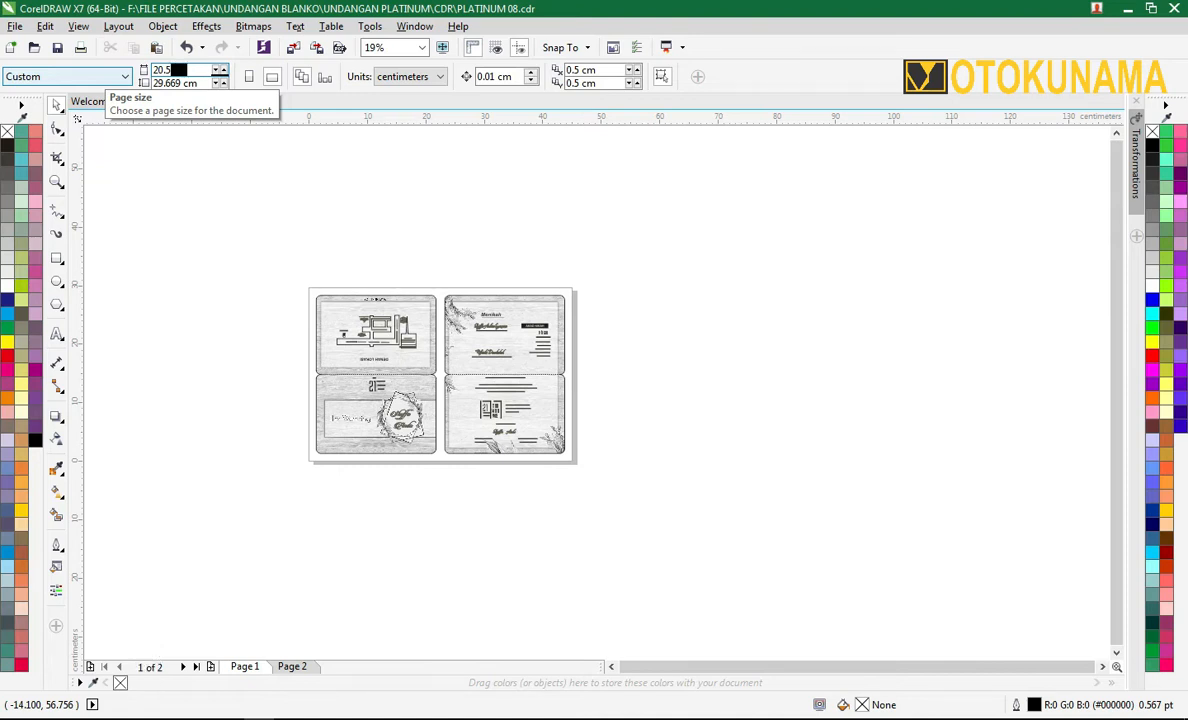
pyautogui.press('Tab')
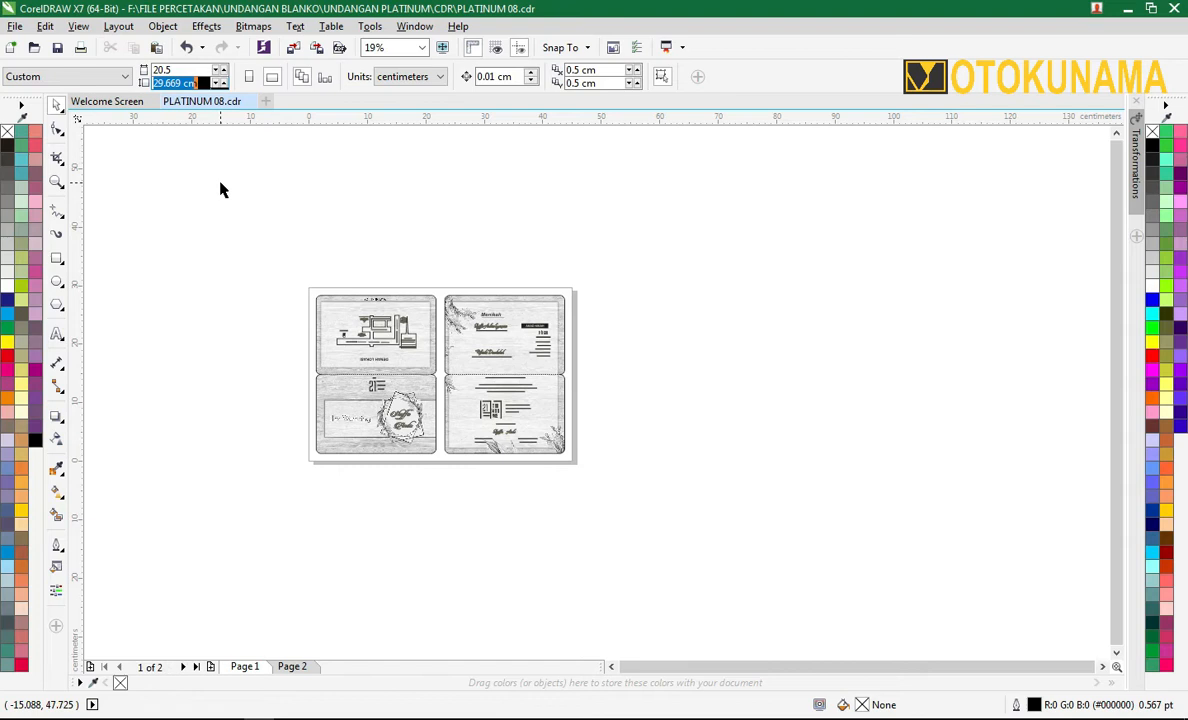
pyautogui.write('27')
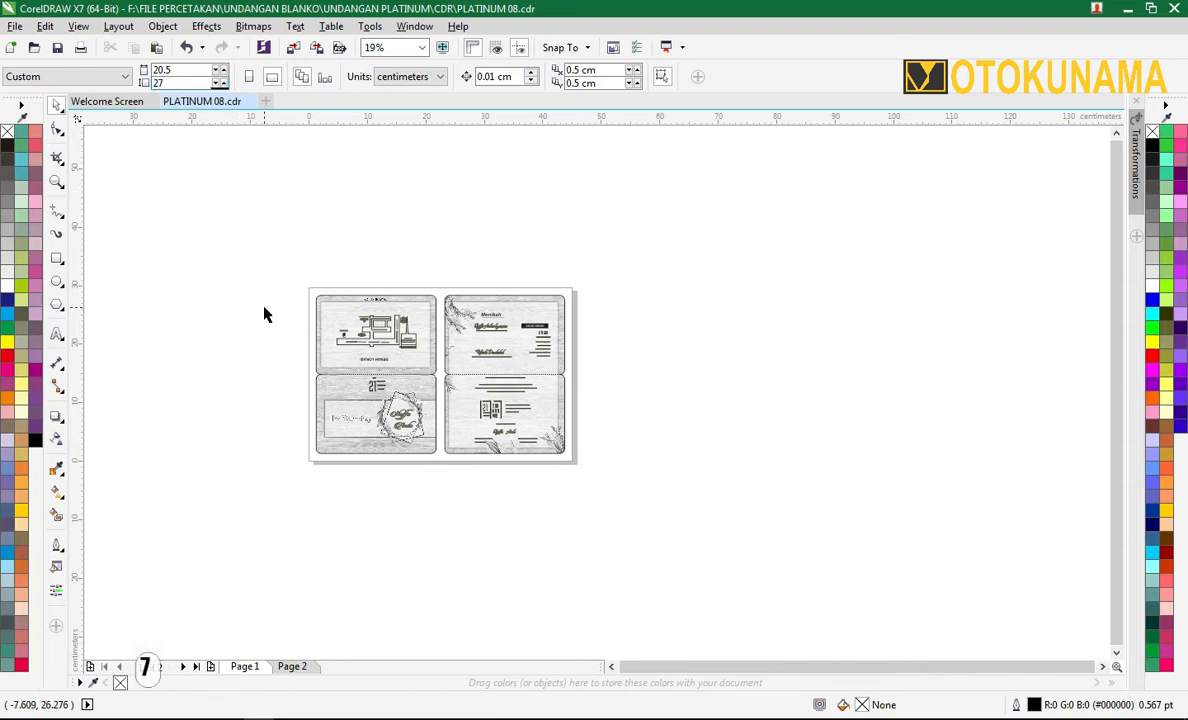
pyautogui.press('Return')
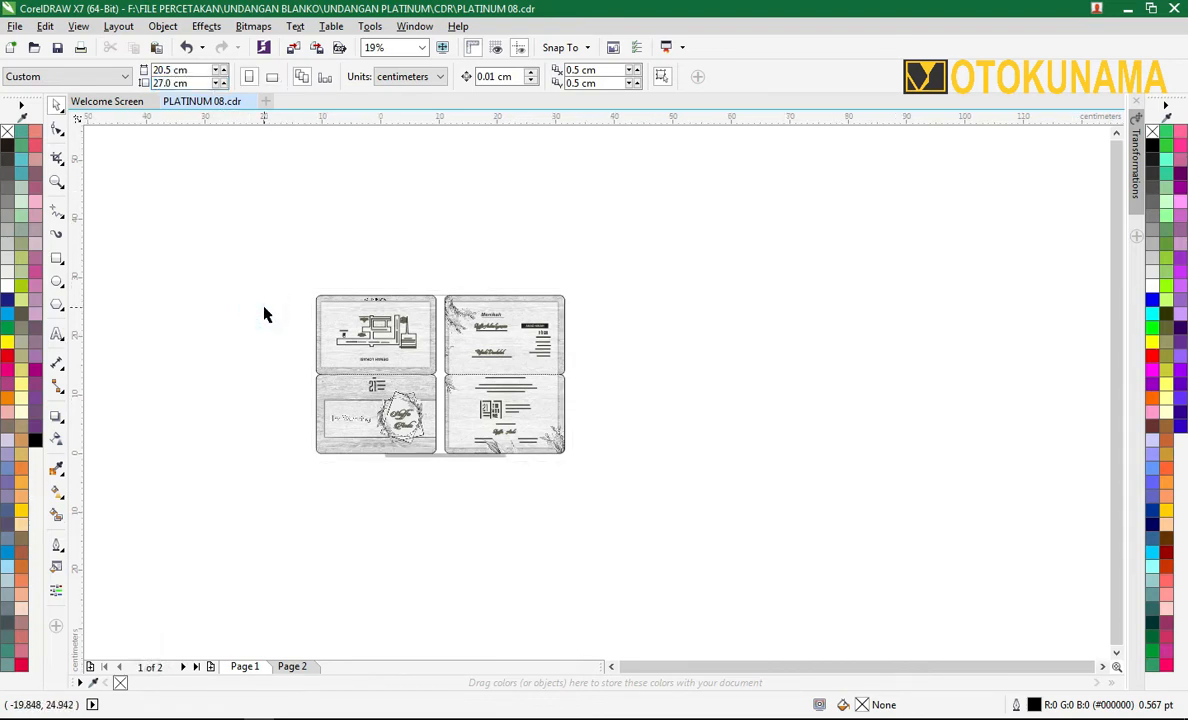
# Group all objects of the "Menikah" card and move the group off the page to its right side.
pyautogui.click(421, 331)
pyautogui.moveTo(441, 260); pyautogui.dragTo(573, 493)
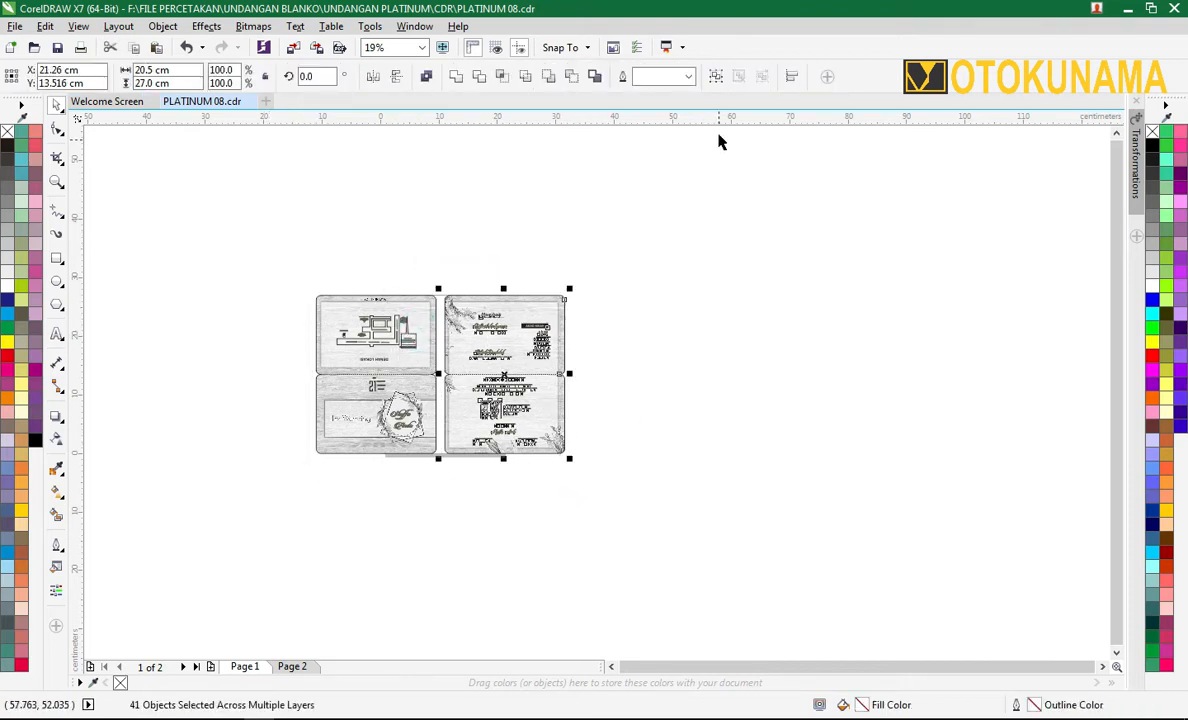
pyautogui.click(717, 78)
pyautogui.moveTo(546, 324); pyautogui.dragTo(767, 320)
# Group all objects of the map-and-cover card and move the group off the page to its left side.
pyautogui.moveTo(417, 366); pyautogui.dragTo(243, 365)
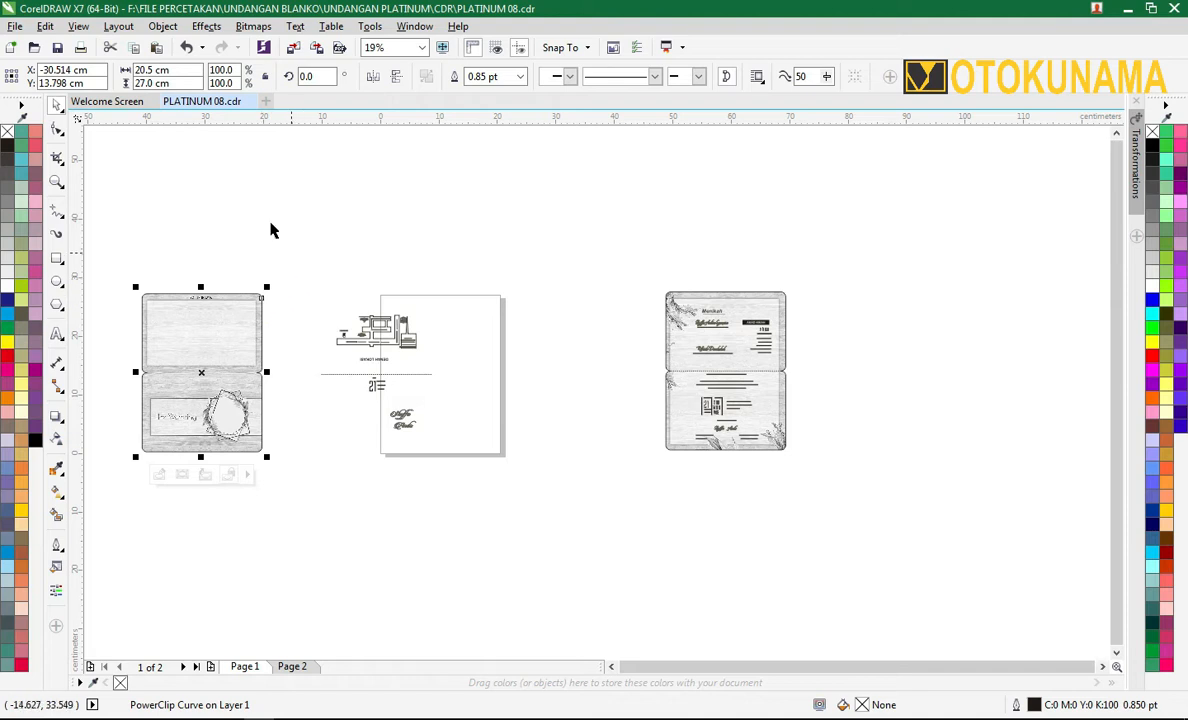
pyautogui.click(186, 47)
pyautogui.moveTo(265, 230); pyautogui.dragTo(470, 566)
pyautogui.click(666, 78)
pyautogui.moveTo(367, 385); pyautogui.dragTo(235, 392)
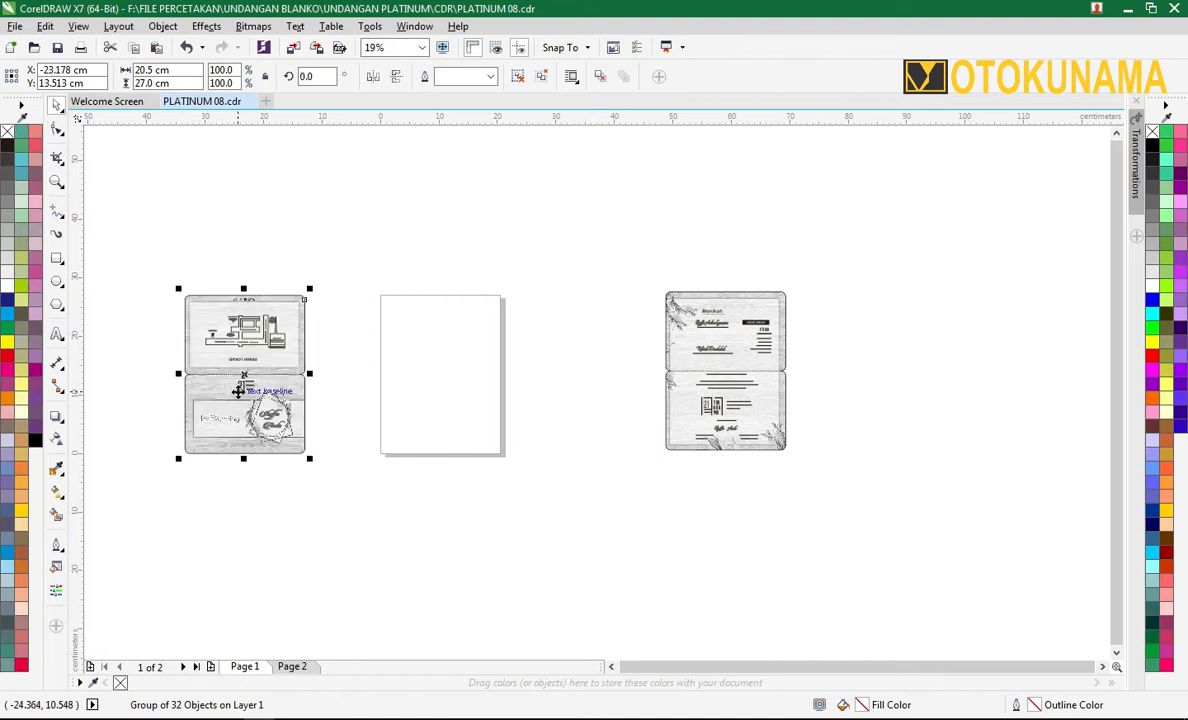
pyautogui.click(347, 368)
pyautogui.click(403, 348)
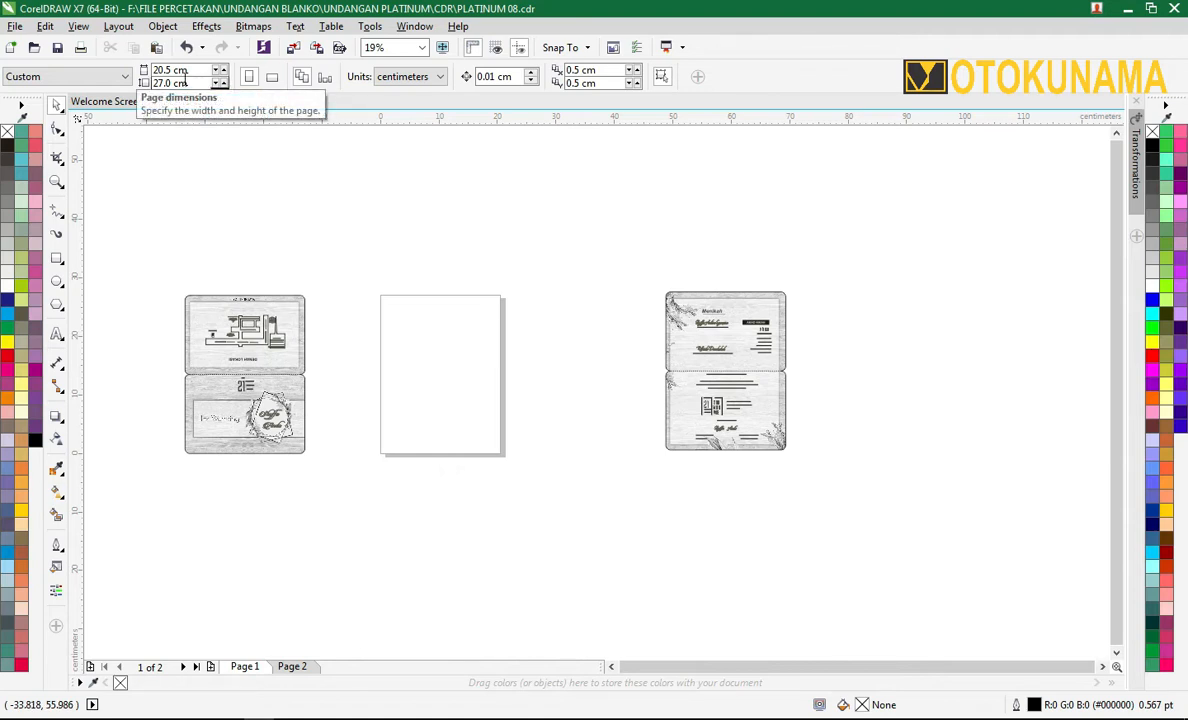
# Center the grouped map-and-cover card on Page 1.
pyautogui.click(211, 309)
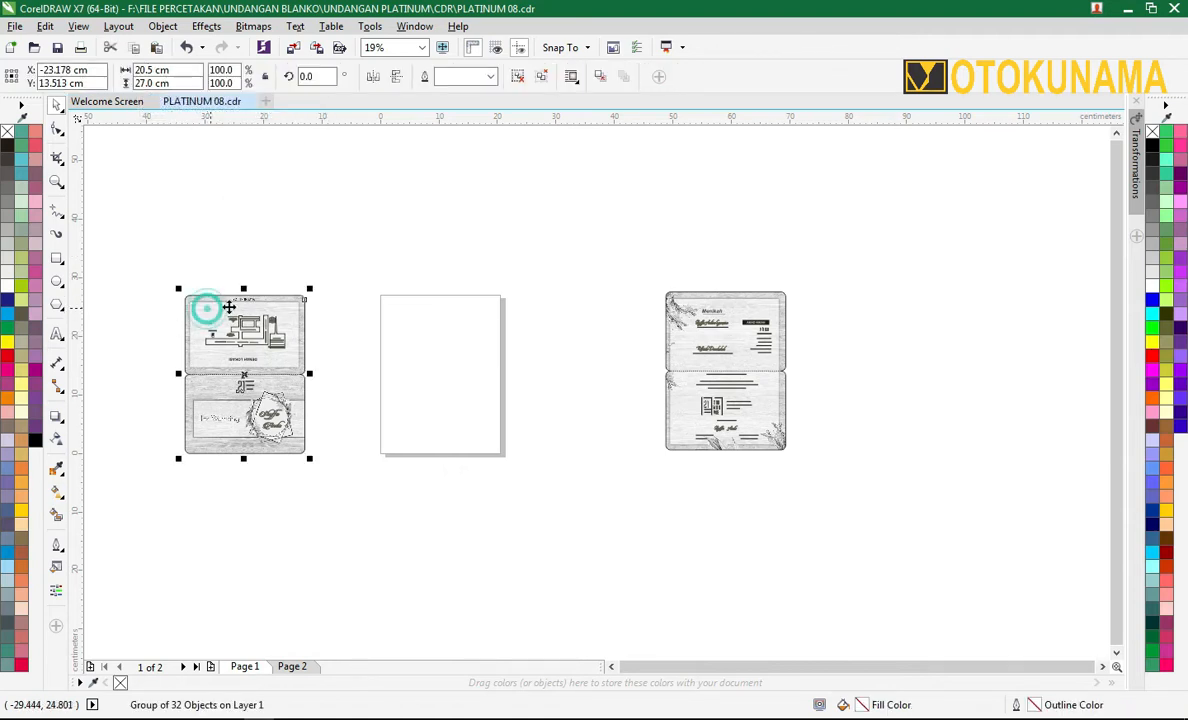
pyautogui.click(397, 285)
pyautogui.click(297, 310)
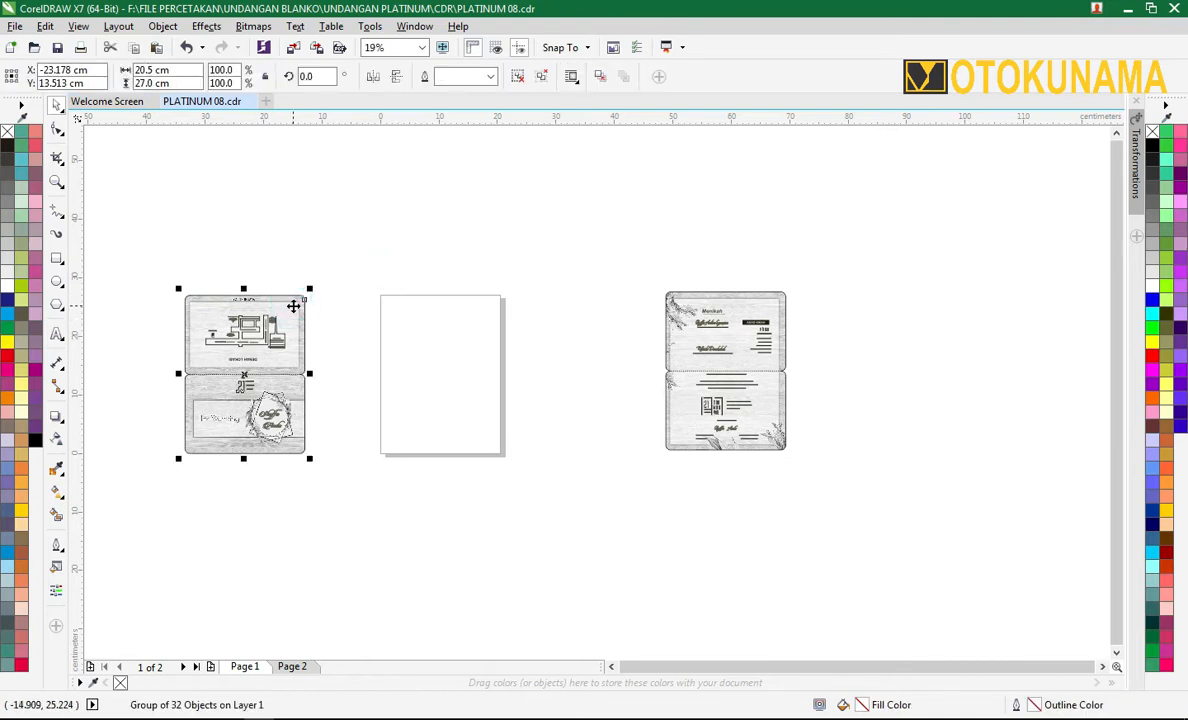
pyautogui.press('p')
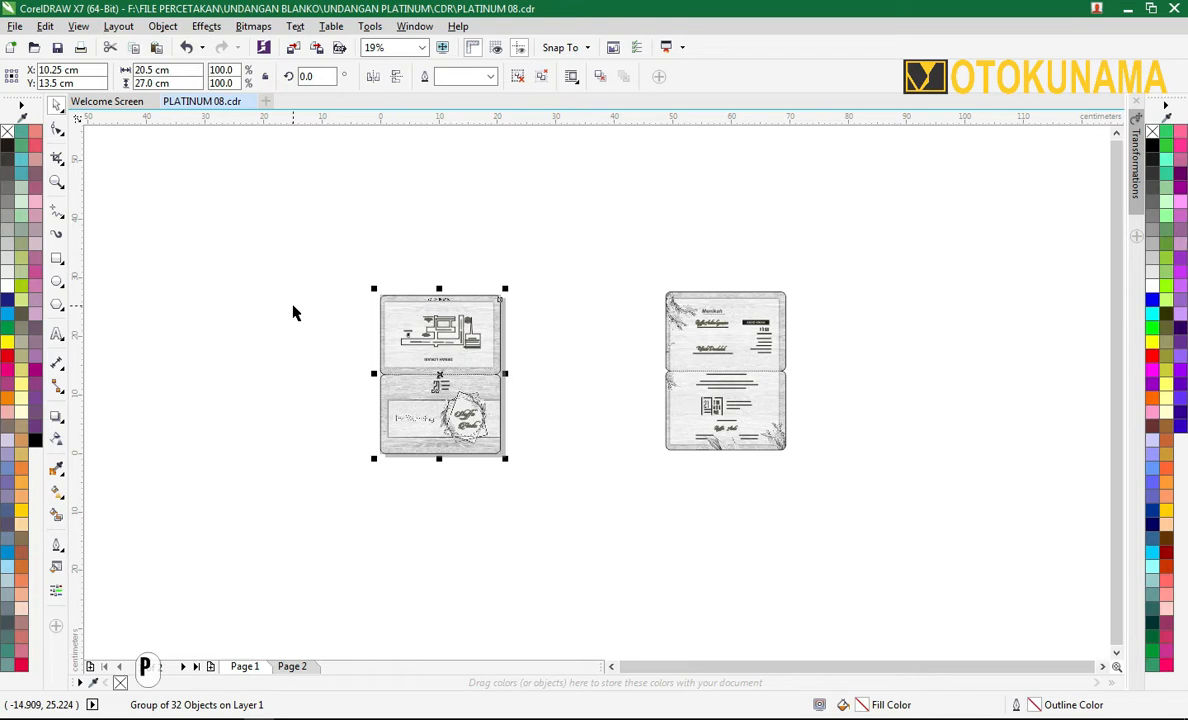
# Switch to Page 2 and center the grouped "Menikah" card on that page.
pyautogui.click(293, 666)
pyautogui.click(699, 341)
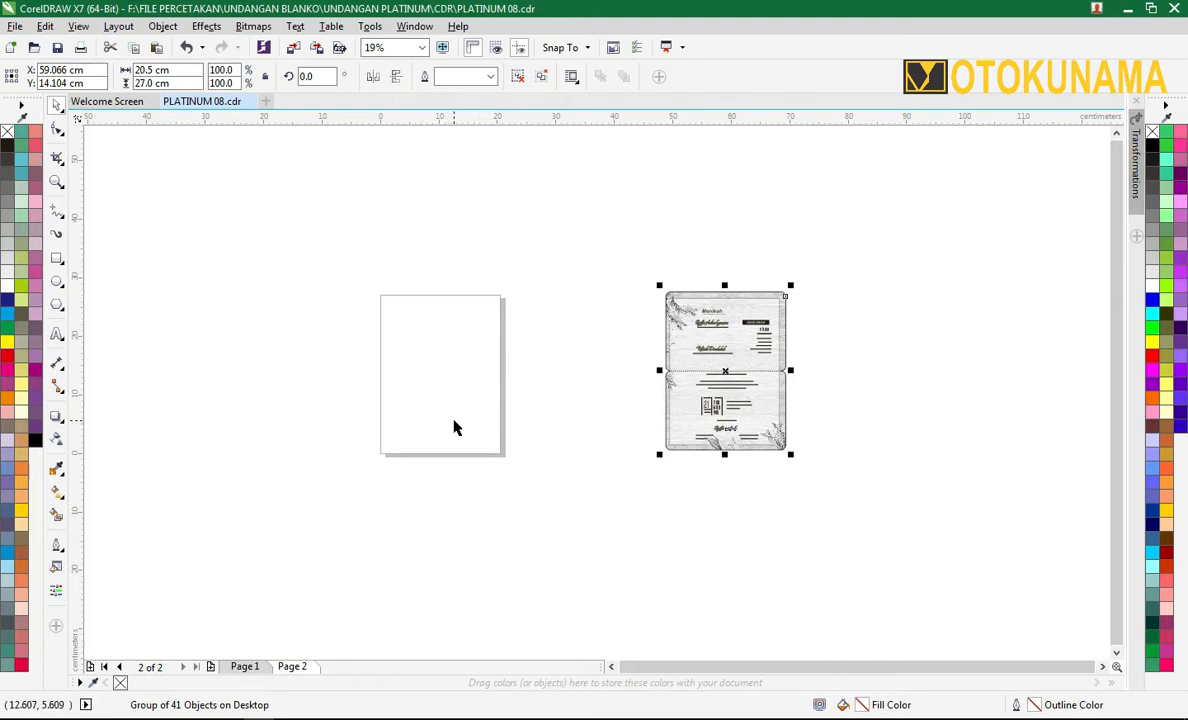
pyautogui.press('p')
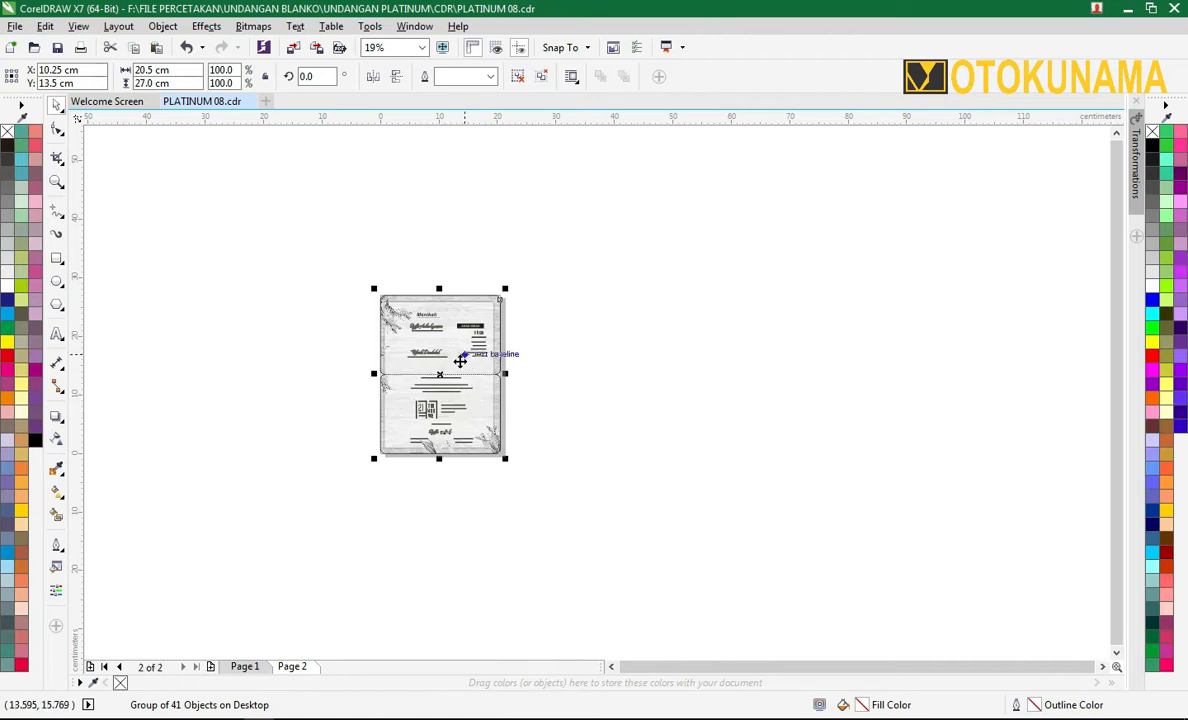
pyautogui.scroll(2, 460, 361)
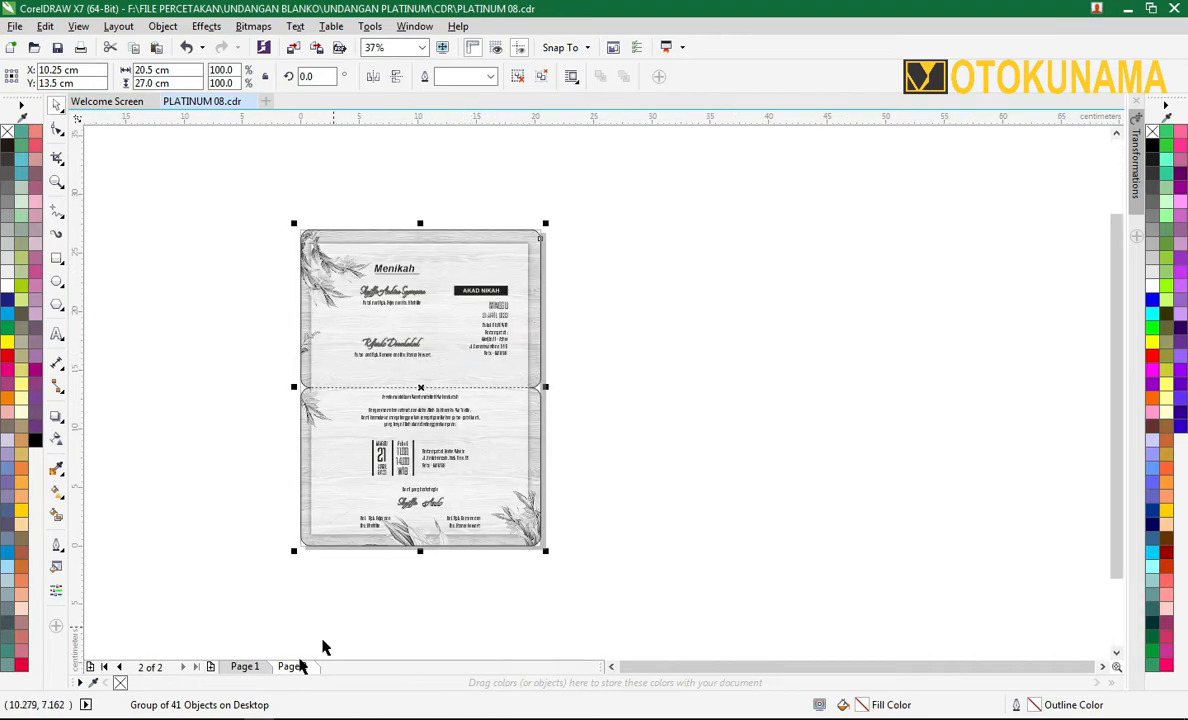
# Go back to Page 1 and mirror the card group vertically and horizontally so the location panel reads upright.
pyautogui.click(250, 665)
pyautogui.scroll(2, 395, 315)
pyautogui.scroll(-2, 396, 316)
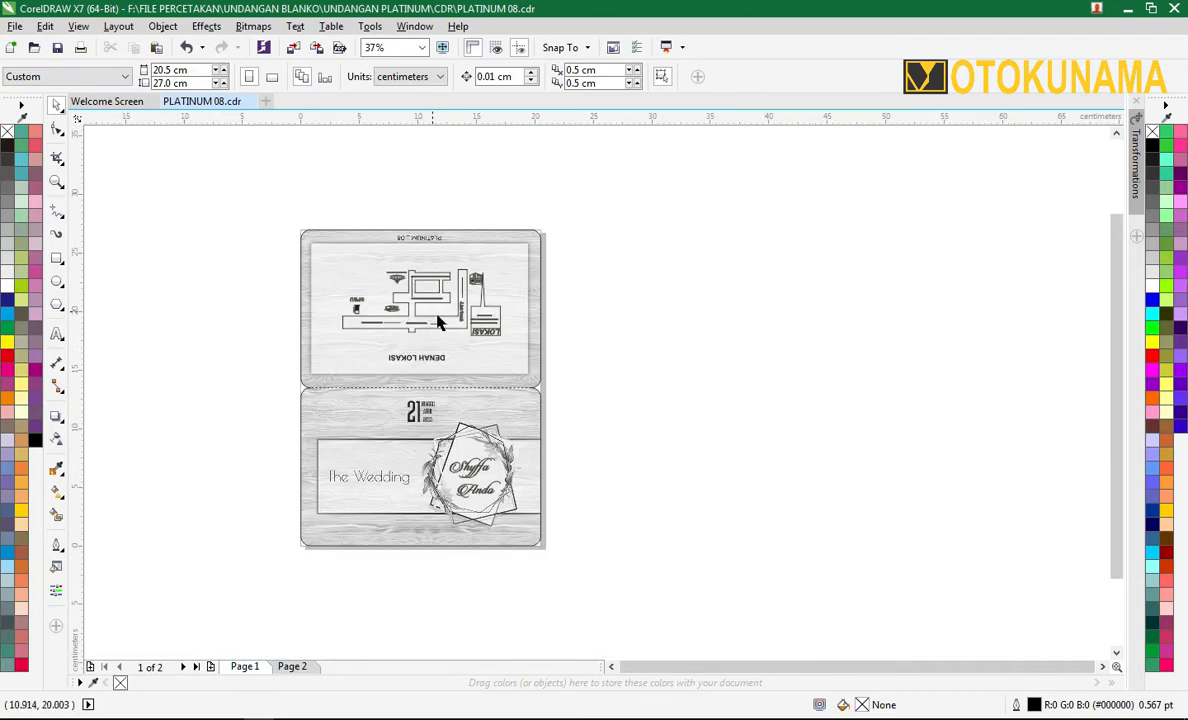
pyautogui.moveTo(255, 194); pyautogui.dragTo(605, 623)
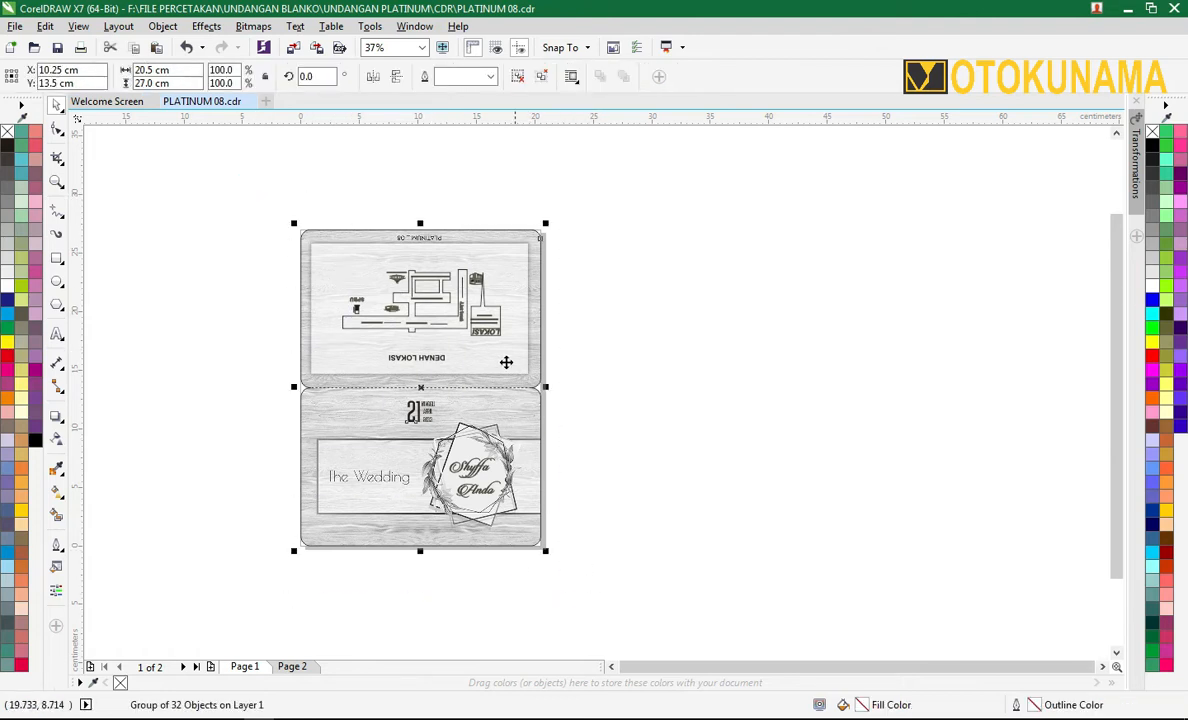
pyautogui.click(404, 81)
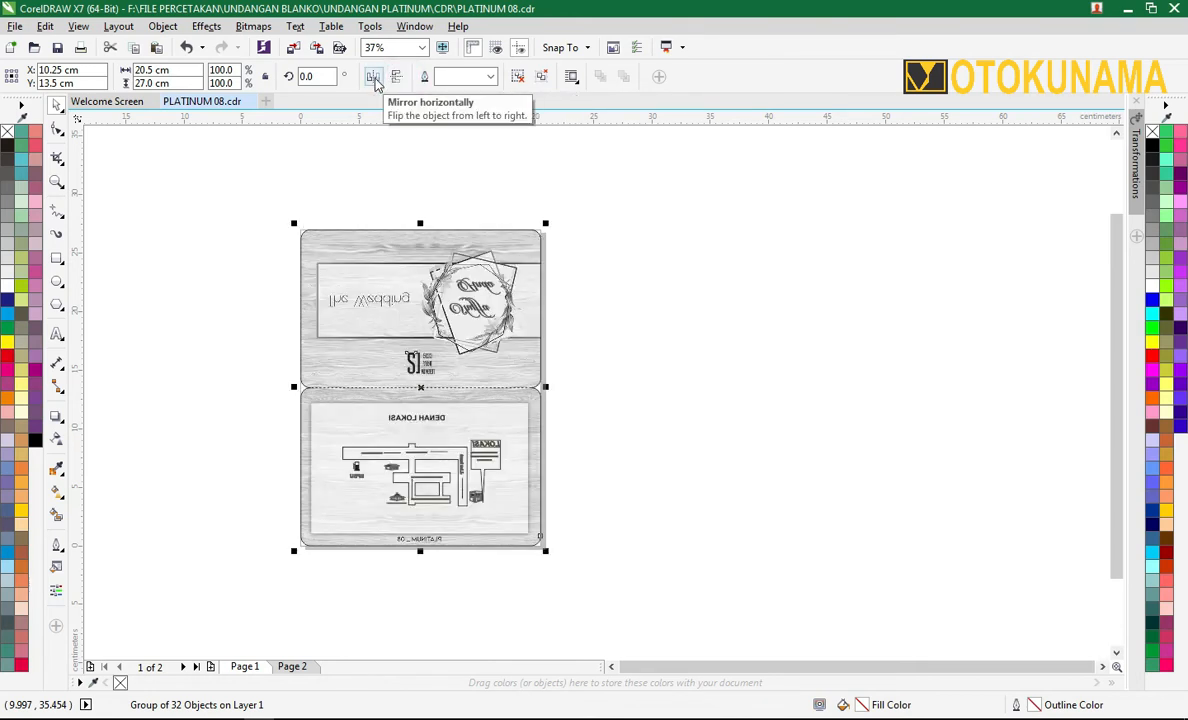
pyautogui.click(373, 79)
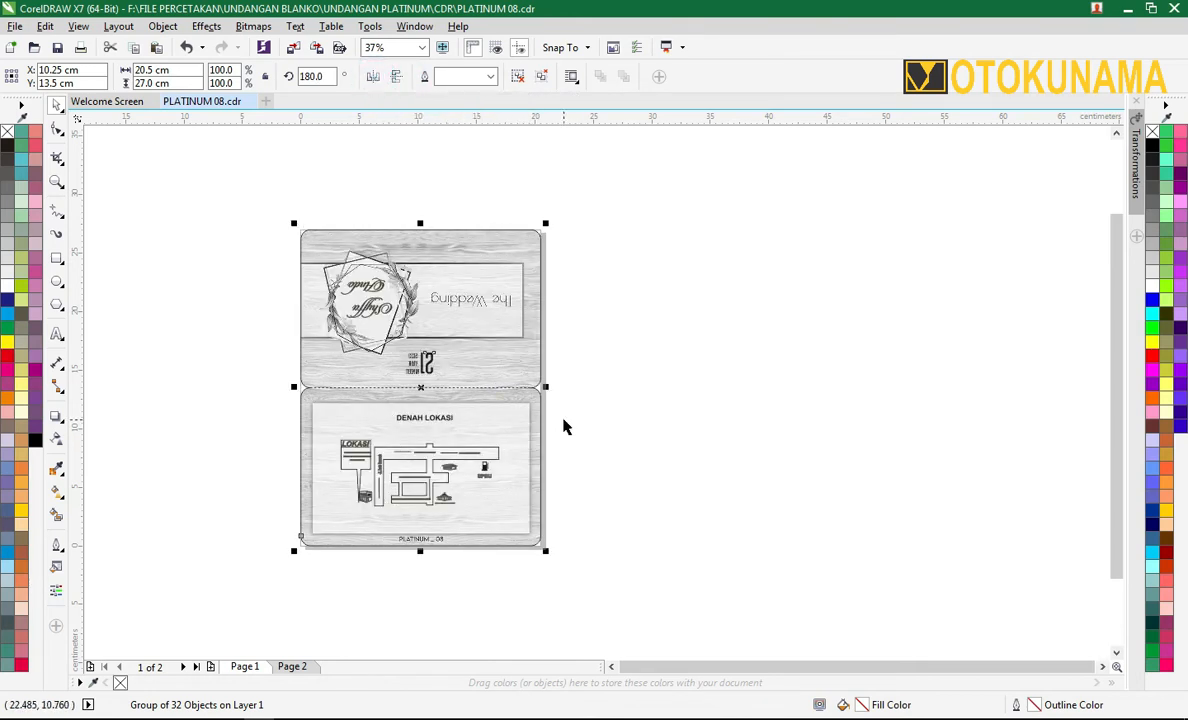
# Ungroup the card and delete all location map objects below the "DENAH LOKASI" heading.
pyautogui.click(518, 80)
pyautogui.click(562, 221)
pyautogui.scroll(2, 421, 555)
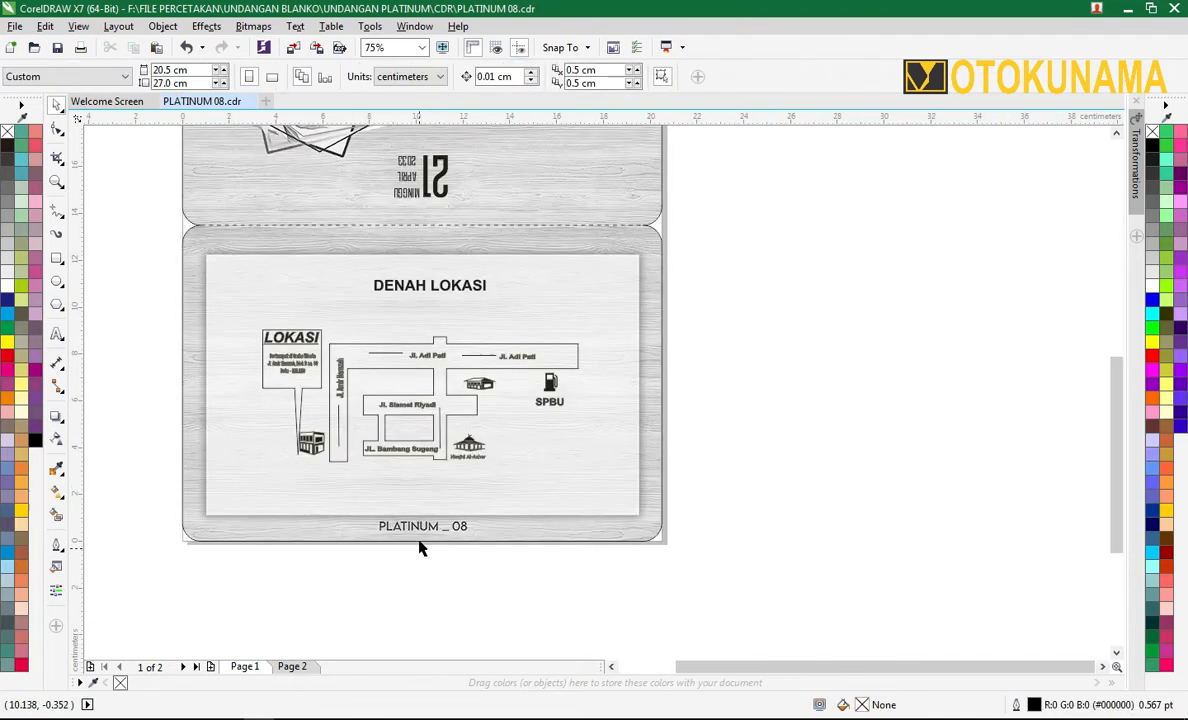
pyautogui.click(398, 355)
pyautogui.moveTo(170, 316); pyautogui.dragTo(634, 499)
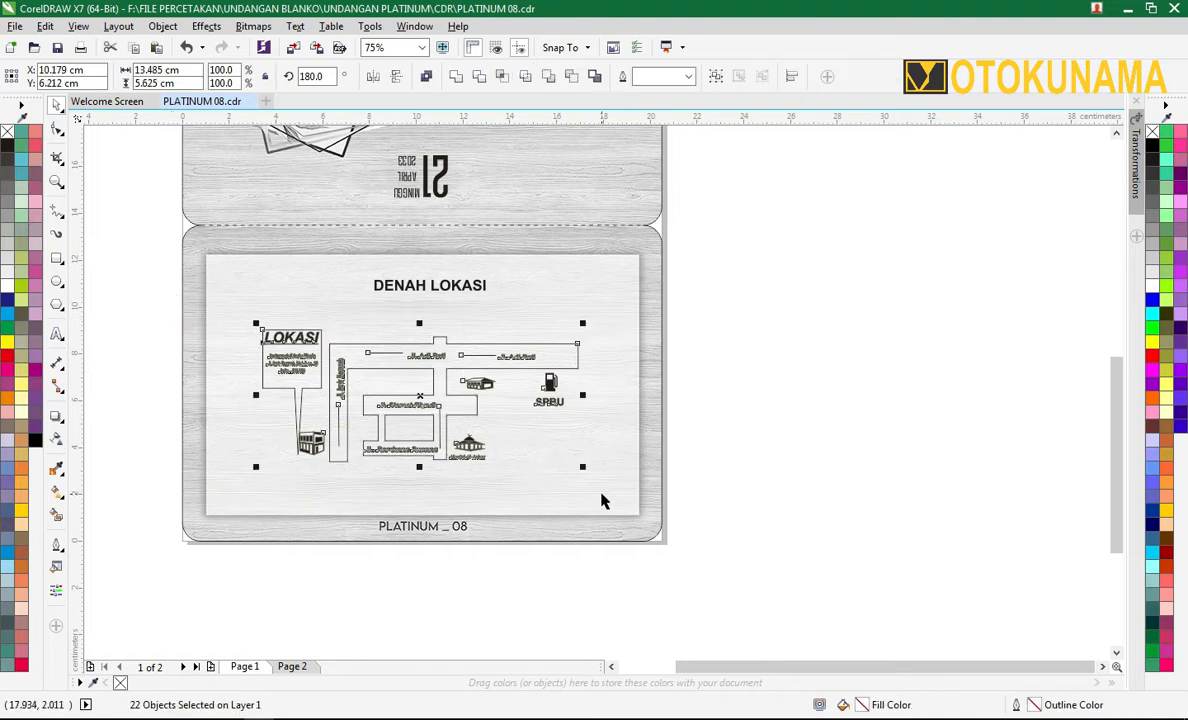
pyautogui.press('Delete')
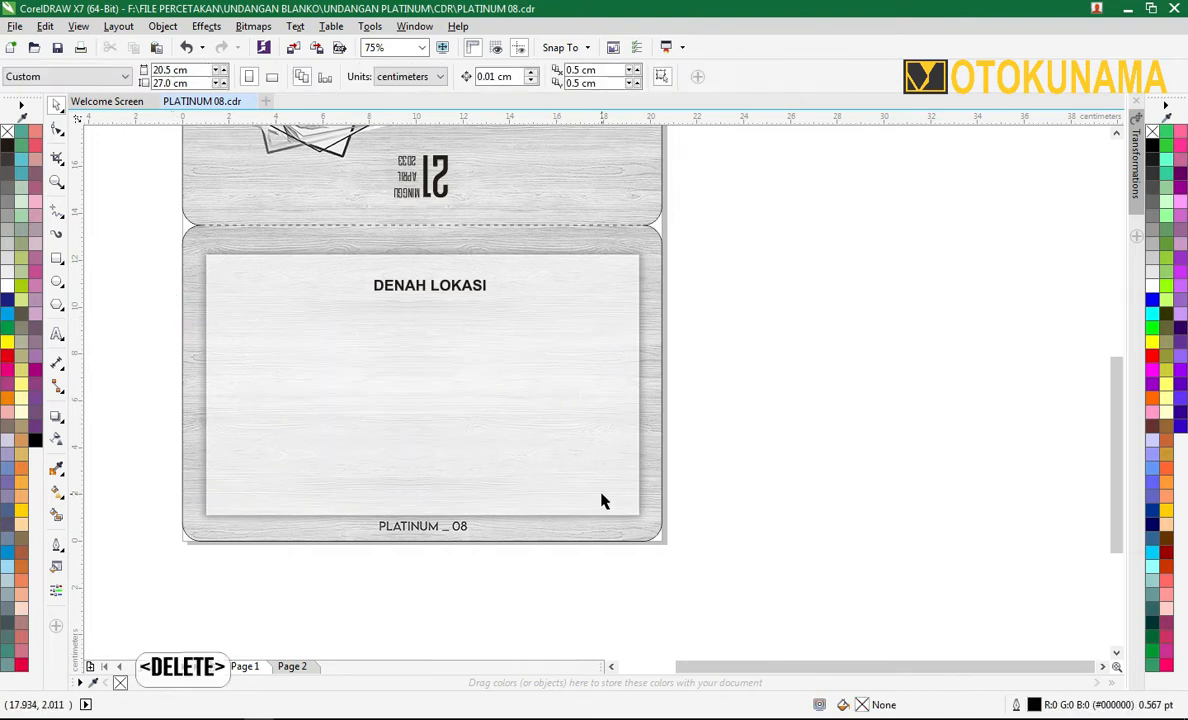
# Move the "DENAH LOKASI" heading up near the top edge of the empty map panel, roughly centered.
pyautogui.click(438, 288)
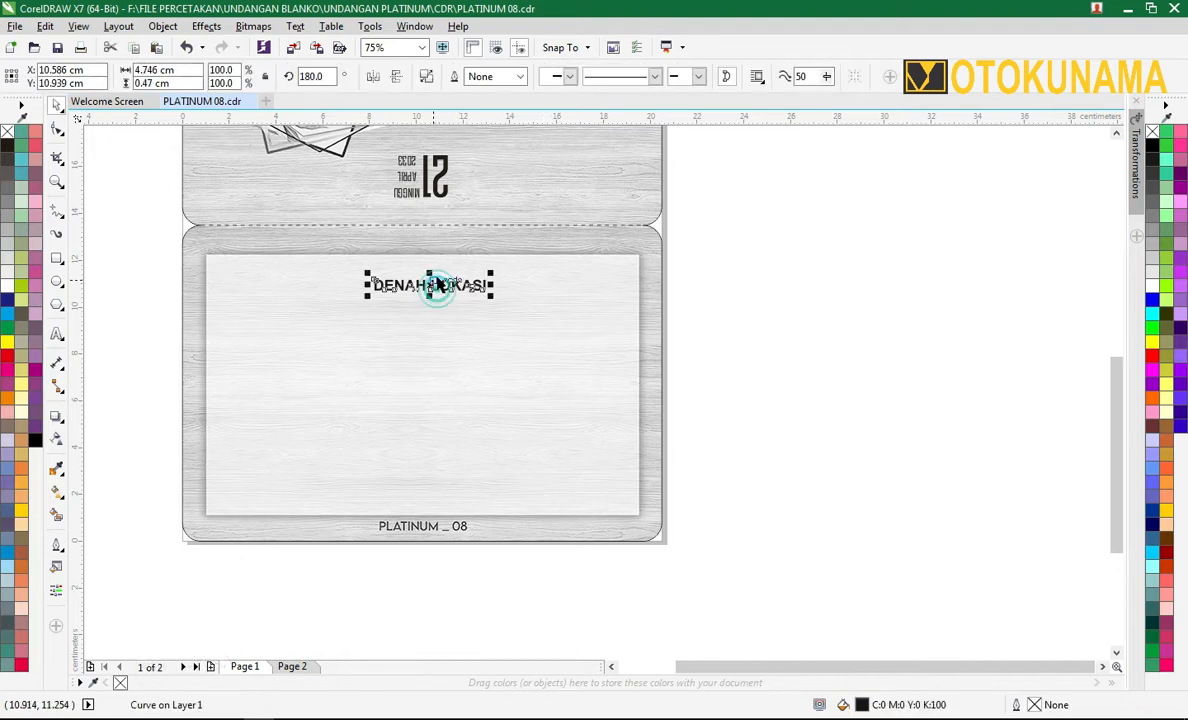
pyautogui.scroll(2, 437, 286)
pyautogui.moveTo(428, 291); pyautogui.dragTo(405, 265)
pyautogui.scroll(-2, 406, 264)
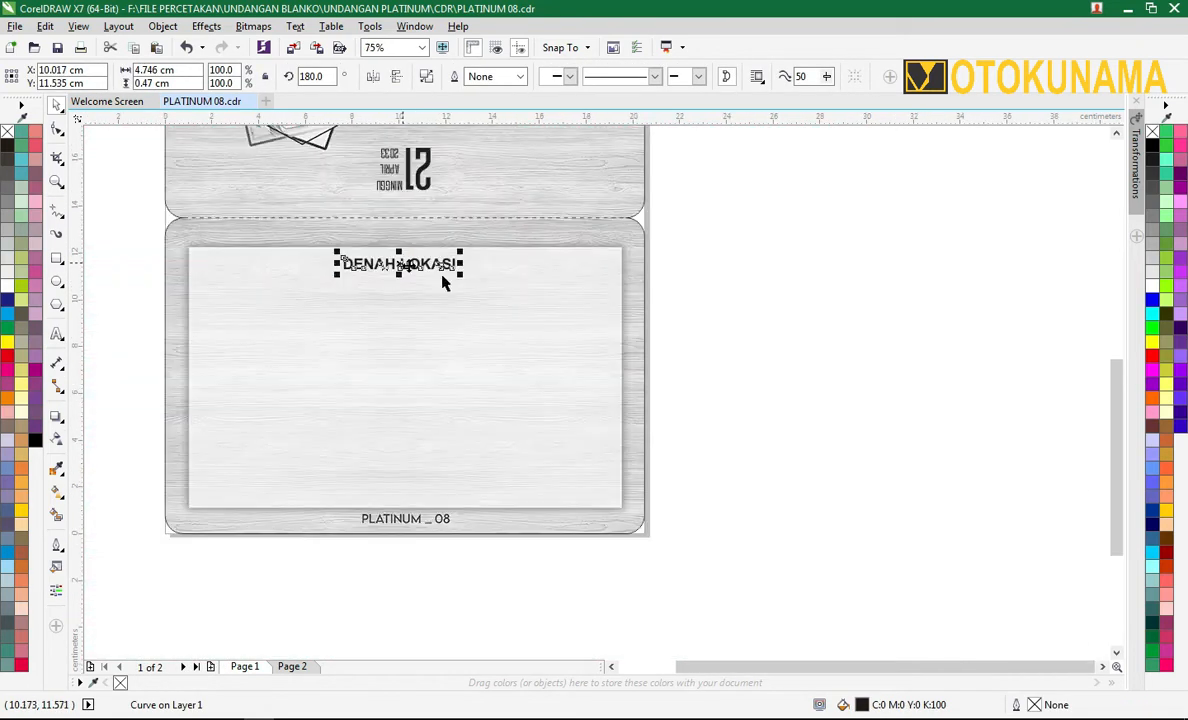
pyautogui.click(702, 291)
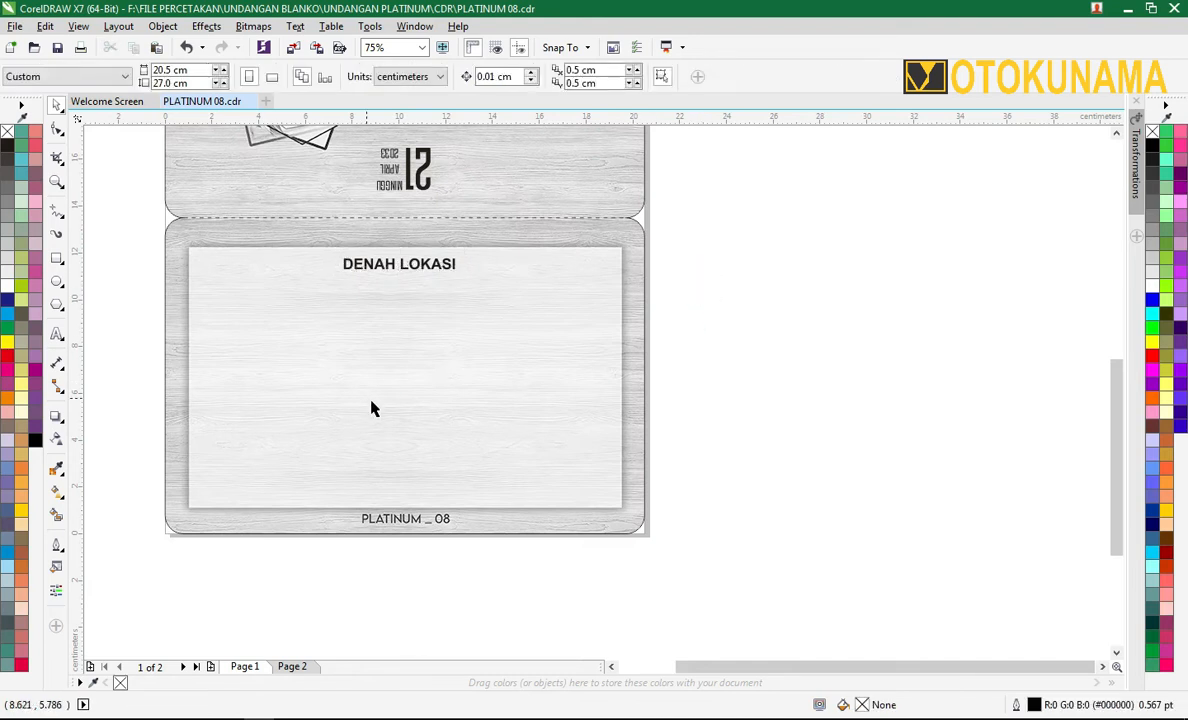
# Draw a rectangle about 18 × 10.8 cm just inside the map panel's edges and move it off the card to the right.
pyautogui.click(57, 260)
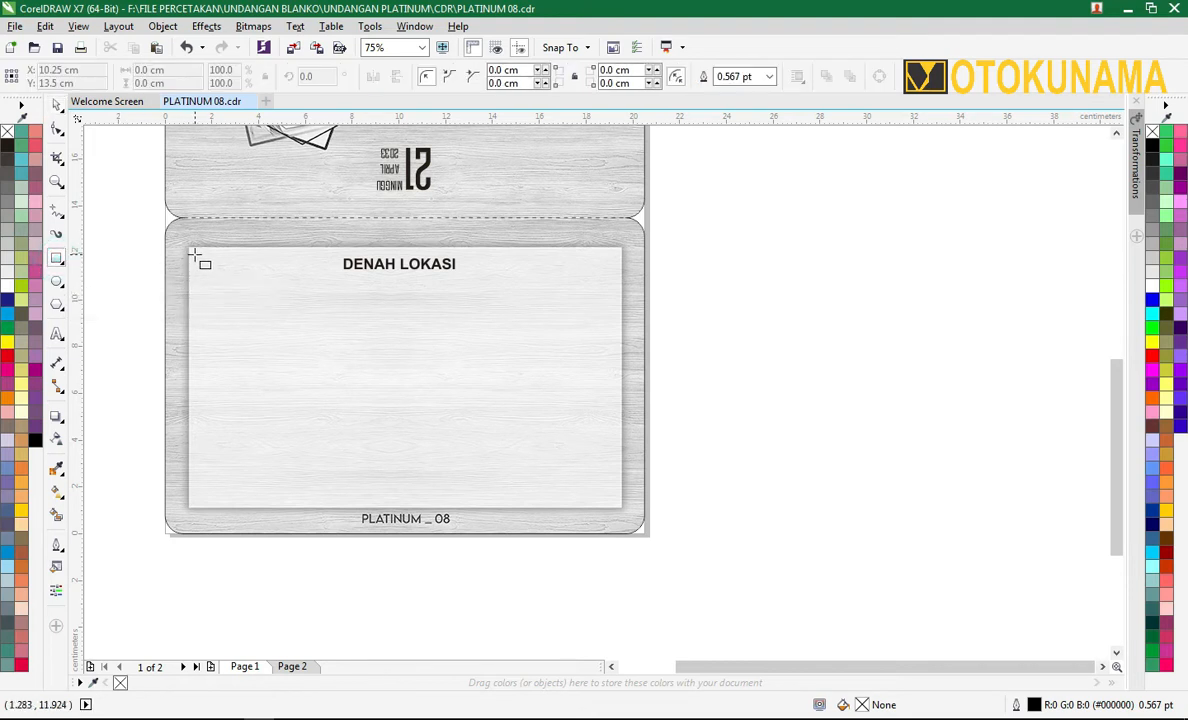
pyautogui.moveTo(195, 253); pyautogui.dragTo(617, 506)
pyautogui.click(57, 104)
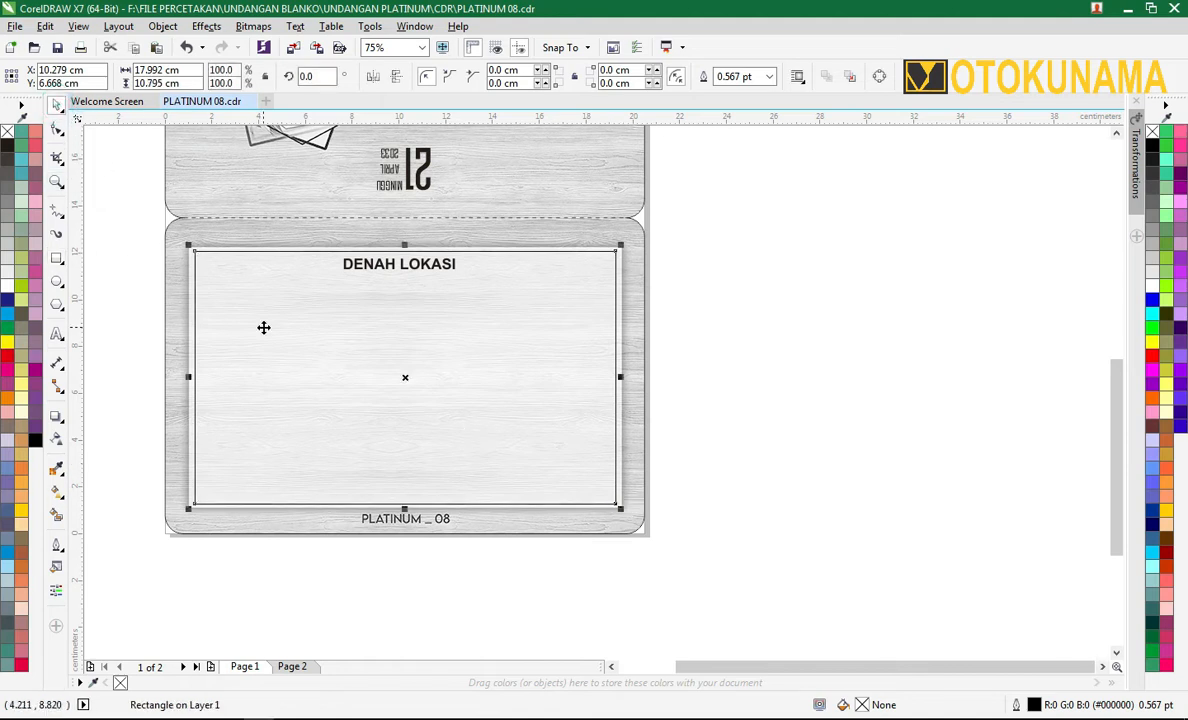
pyautogui.click(719, 310)
pyautogui.scroll(-2, 411, 403)
pyautogui.moveTo(406, 385); pyautogui.dragTo(745, 372)
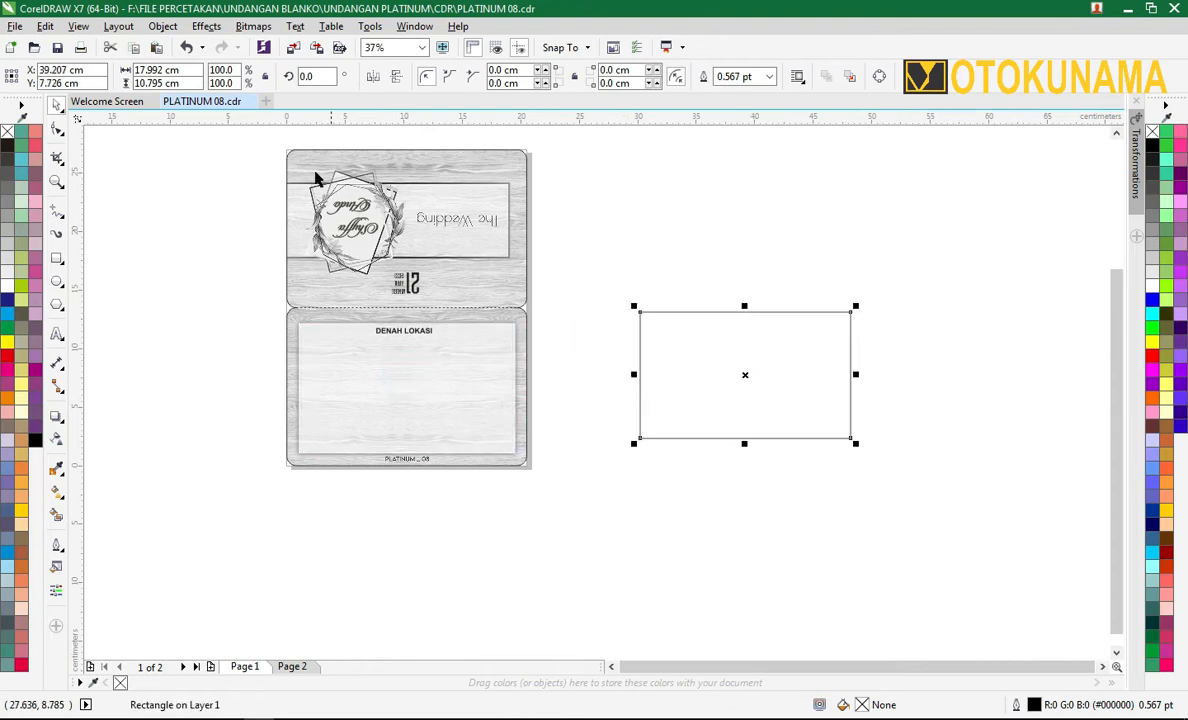
# Group all objects of the card on Page 1 and lock the group.
pyautogui.moveTo(262, 136); pyautogui.dragTo(562, 555)
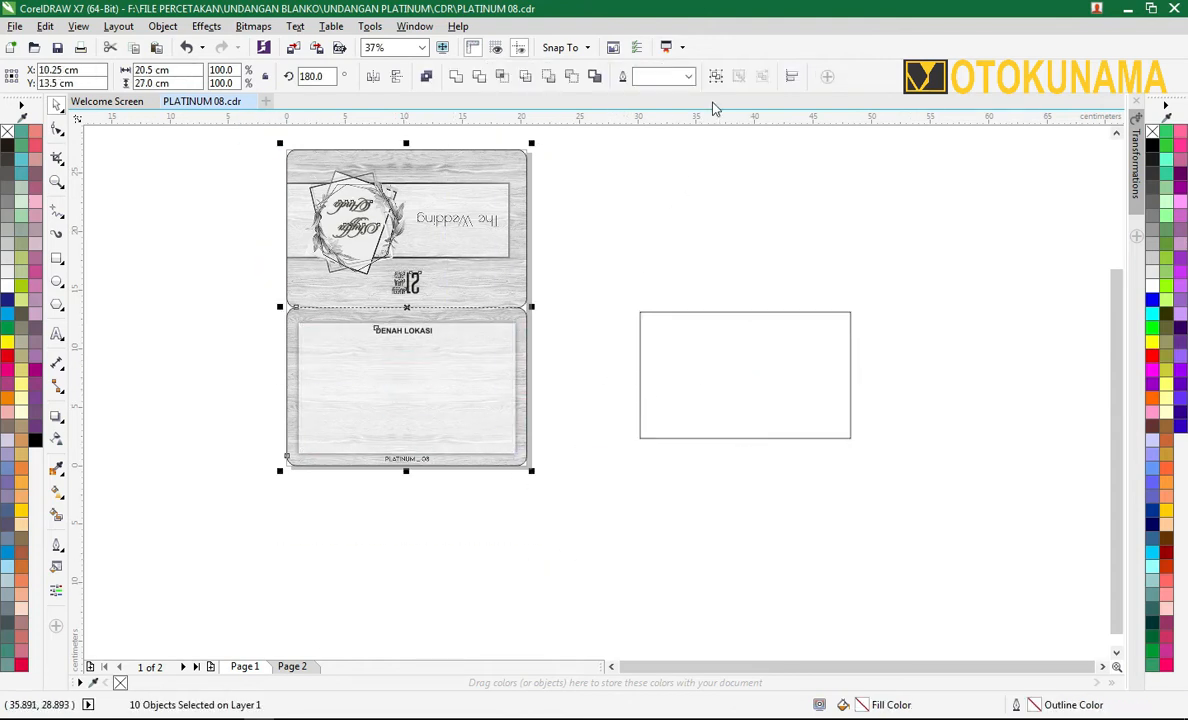
pyautogui.click(716, 76)
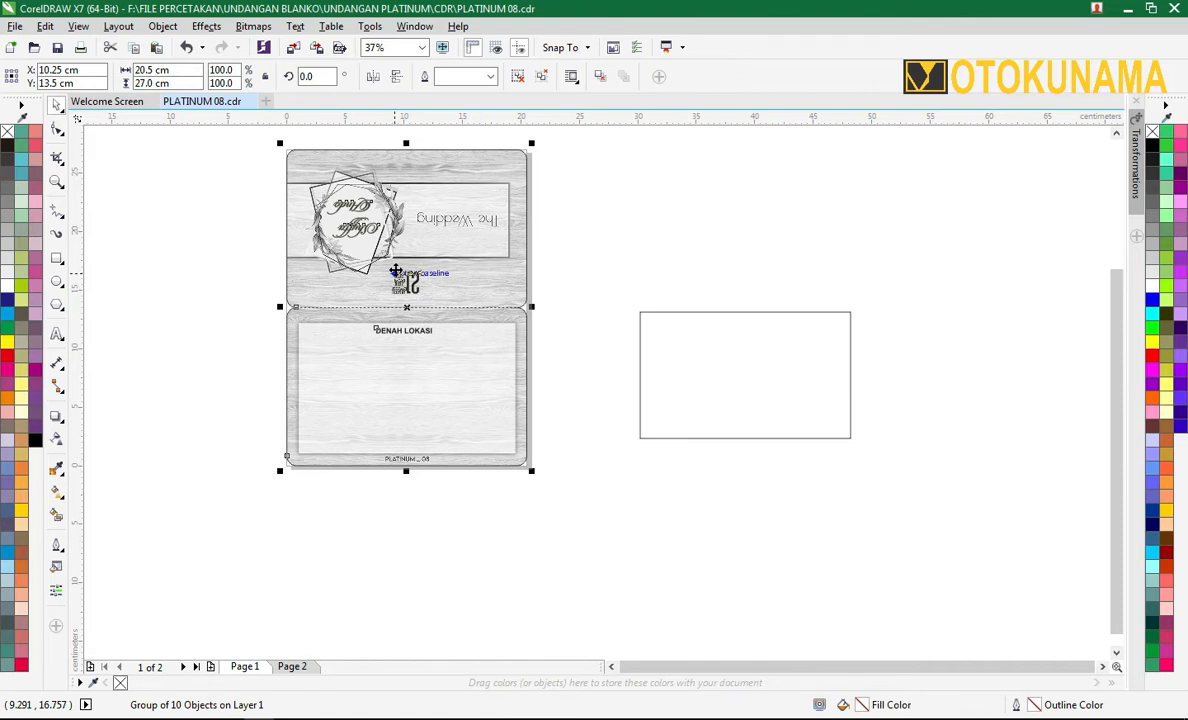
pyautogui.rightClick(396, 271)
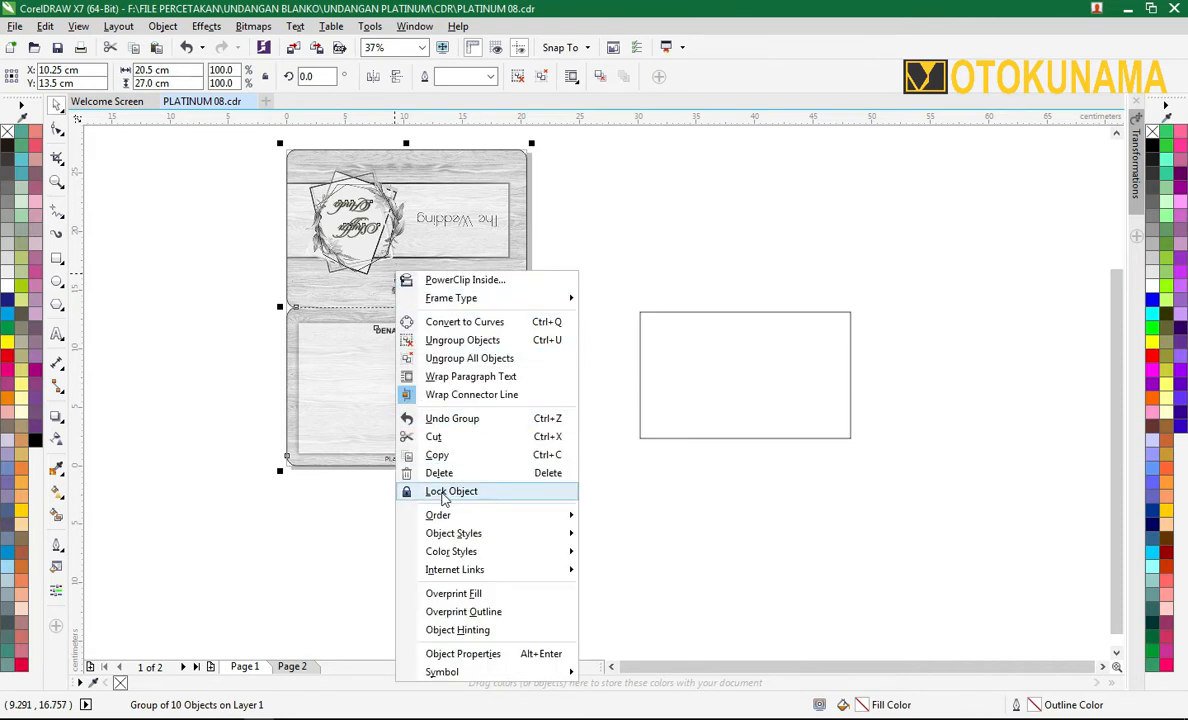
pyautogui.click(444, 493)
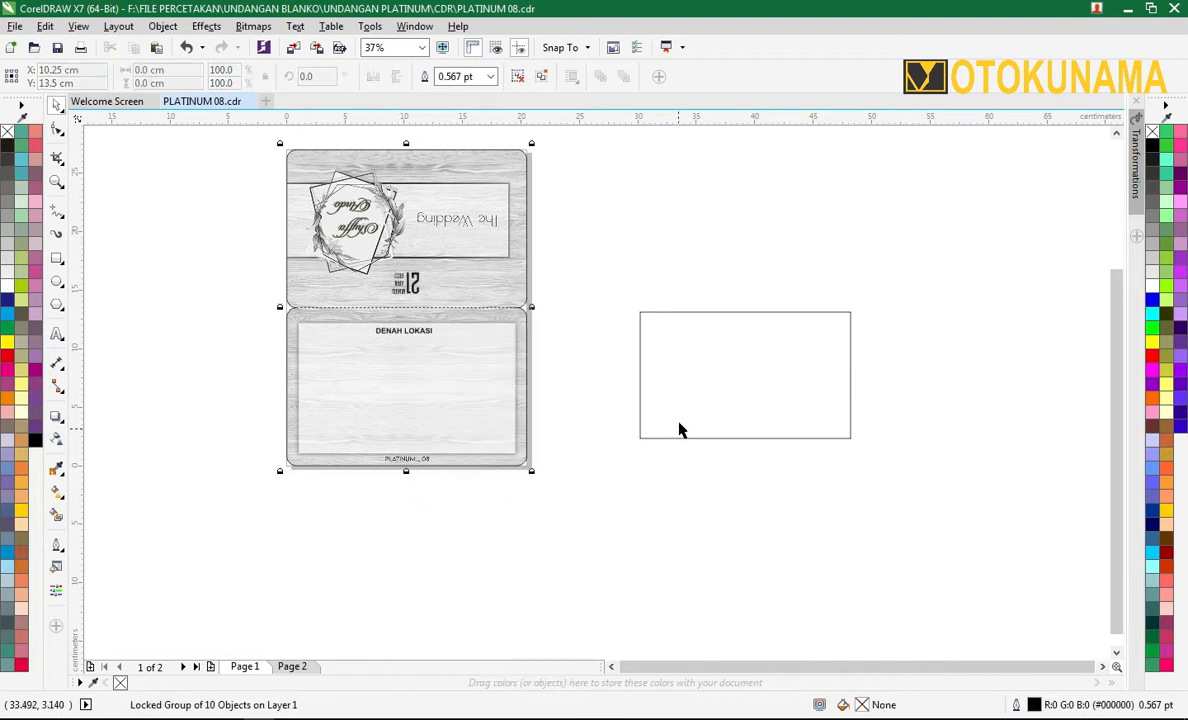
# Move the loose rectangle back onto the map panel so it sits evenly inside the panel's edges.
pyautogui.click(679, 387)
pyautogui.moveTo(755, 360); pyautogui.dragTo(419, 361)
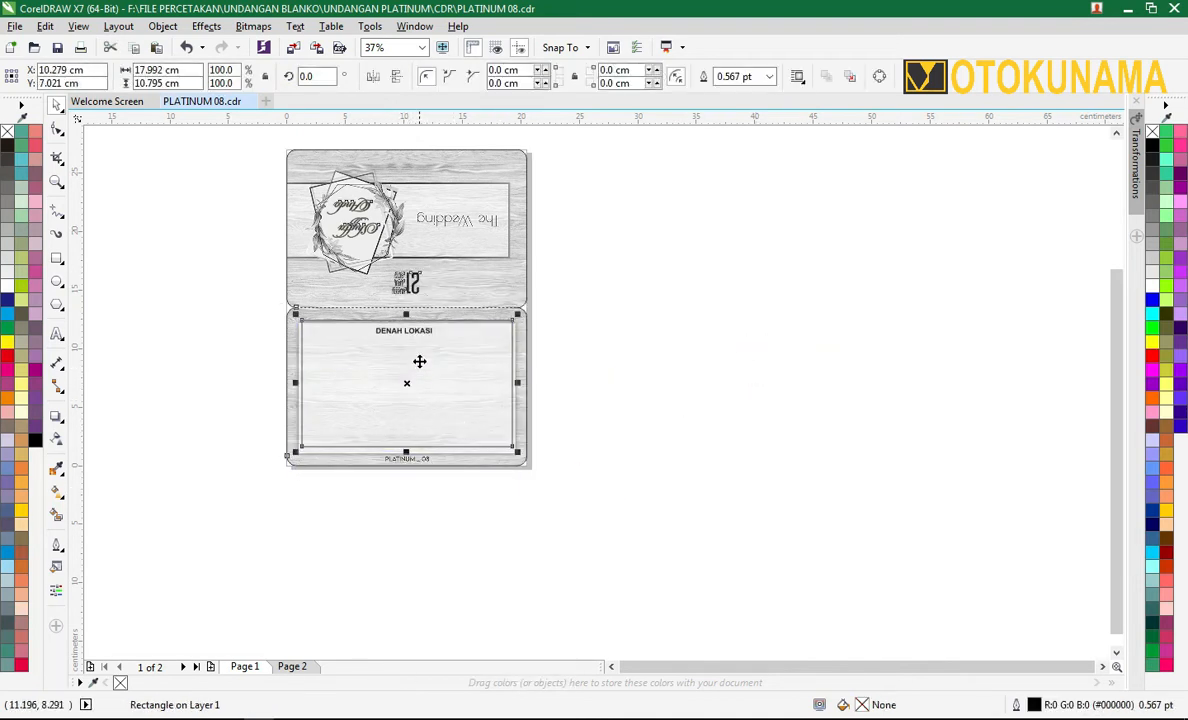
pyautogui.scroll(2, 419, 361)
pyautogui.click(419, 364)
pyautogui.click(464, 378)
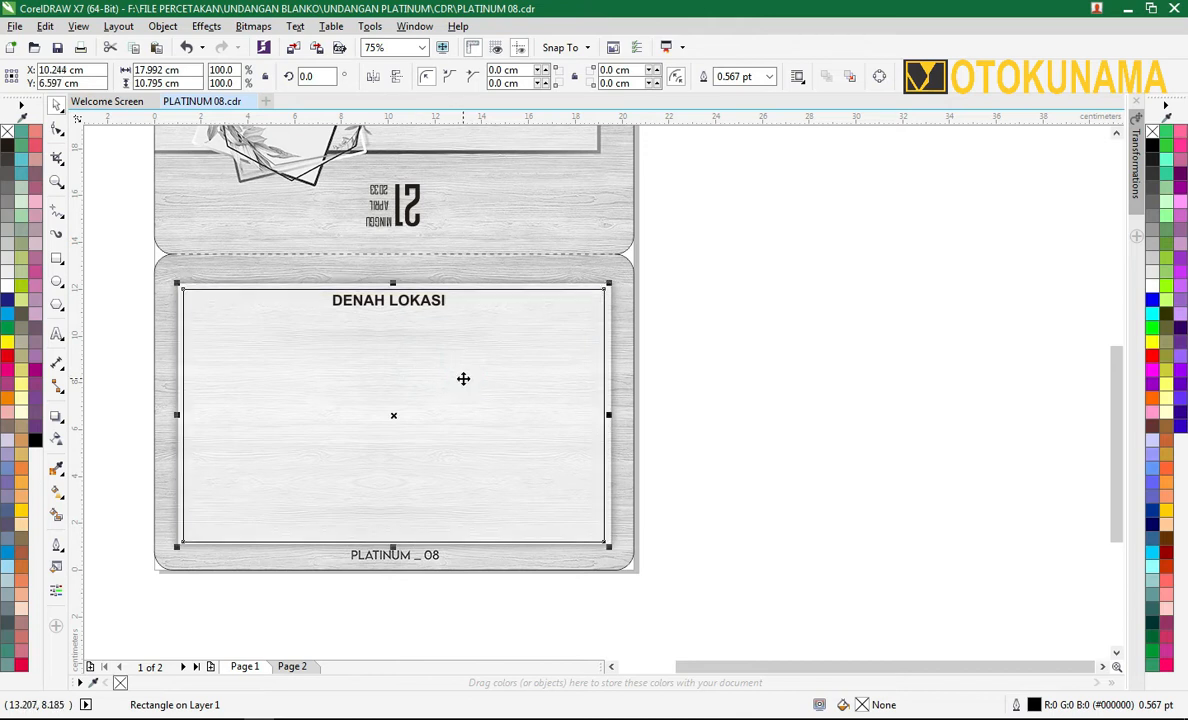
pyautogui.click(124, 292)
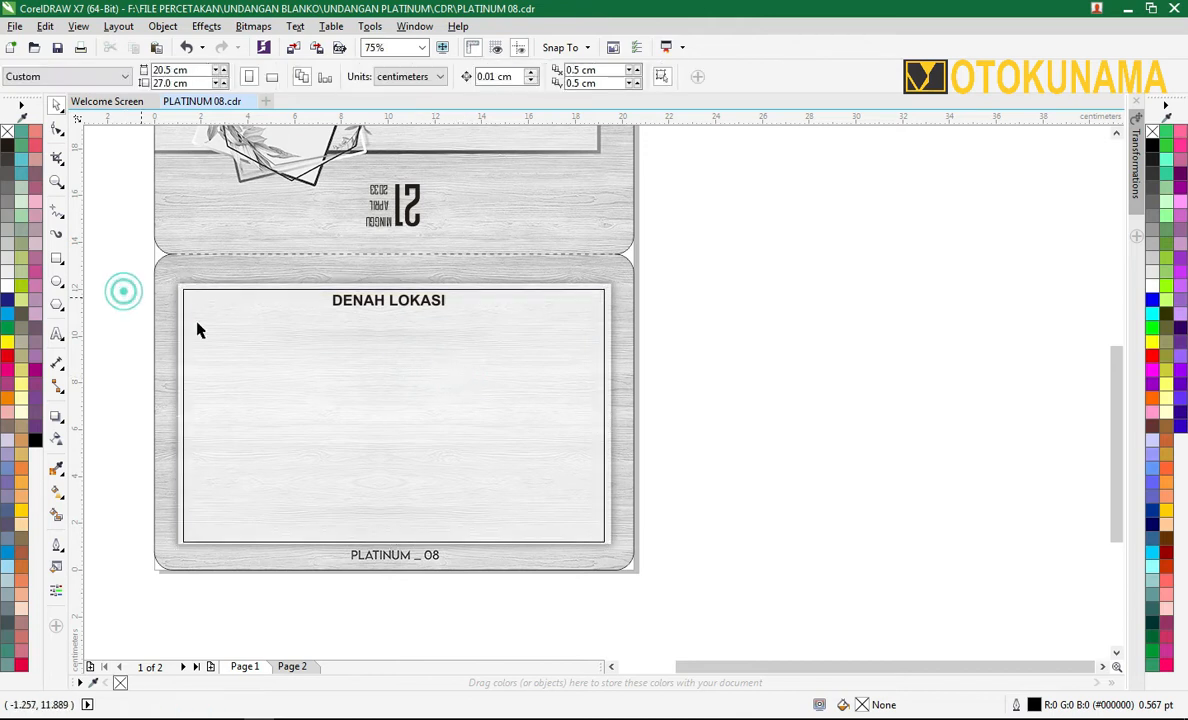
# Draw a long narrow road rectangle about 16.1 × 0.9 cm across the map panel below the "DENAH LOKASI" heading.
pyautogui.scroll(-2, 353, 358)
pyautogui.scroll(2, 354, 366)
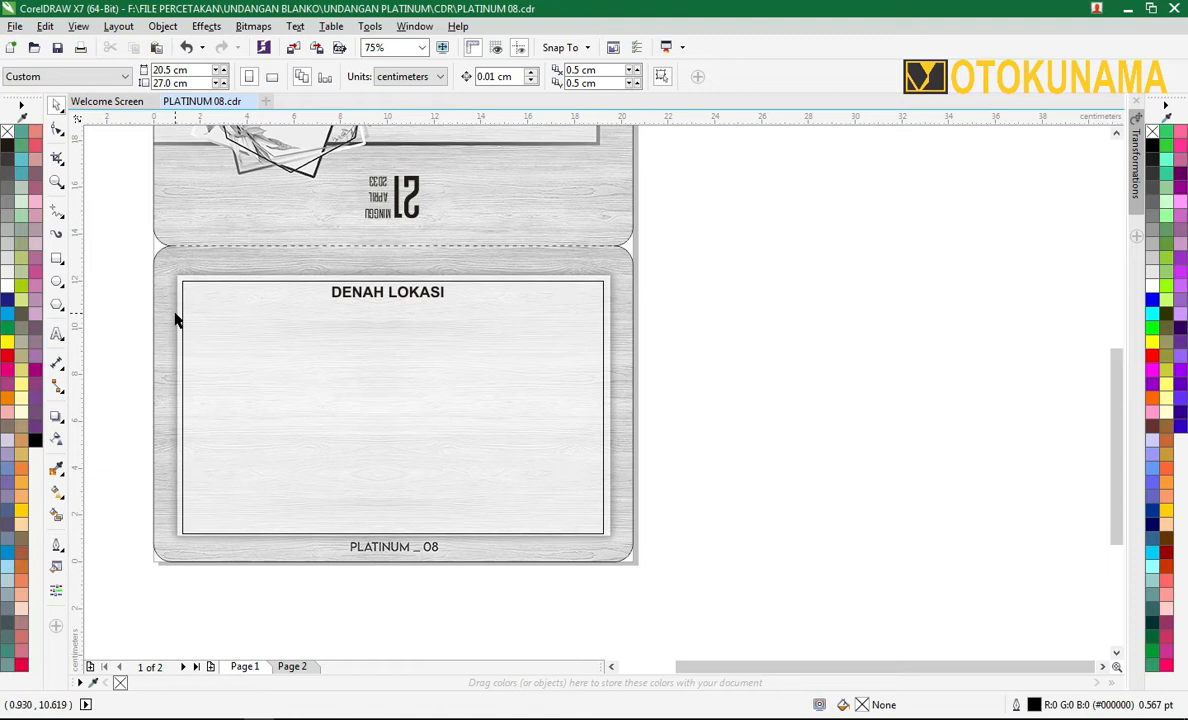
pyautogui.click(57, 260)
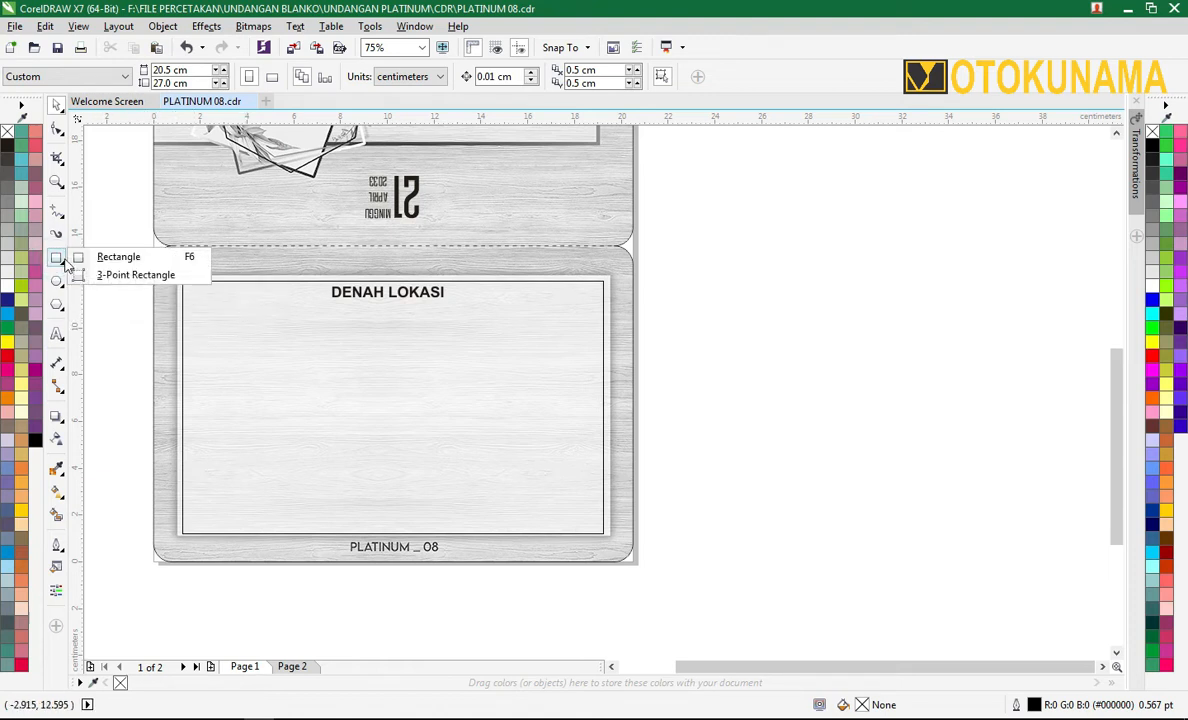
pyautogui.click(135, 256)
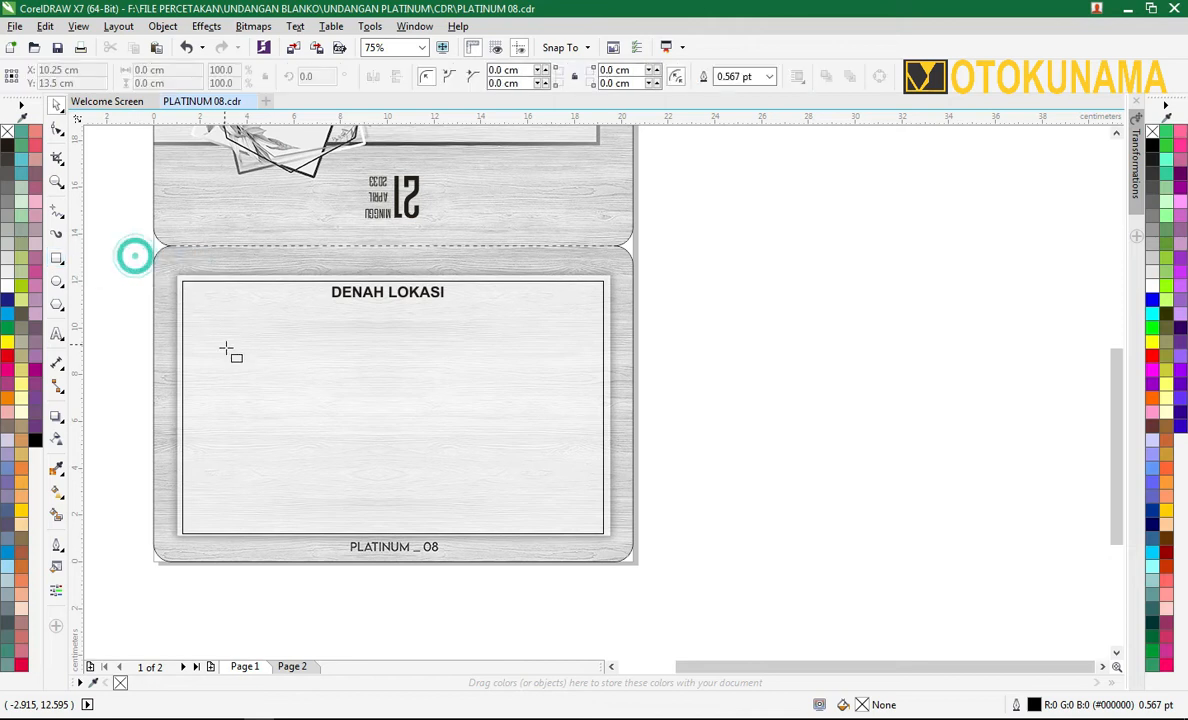
pyautogui.moveTo(205, 317); pyautogui.dragTo(583, 337)
pyautogui.scroll(2, 199, 343)
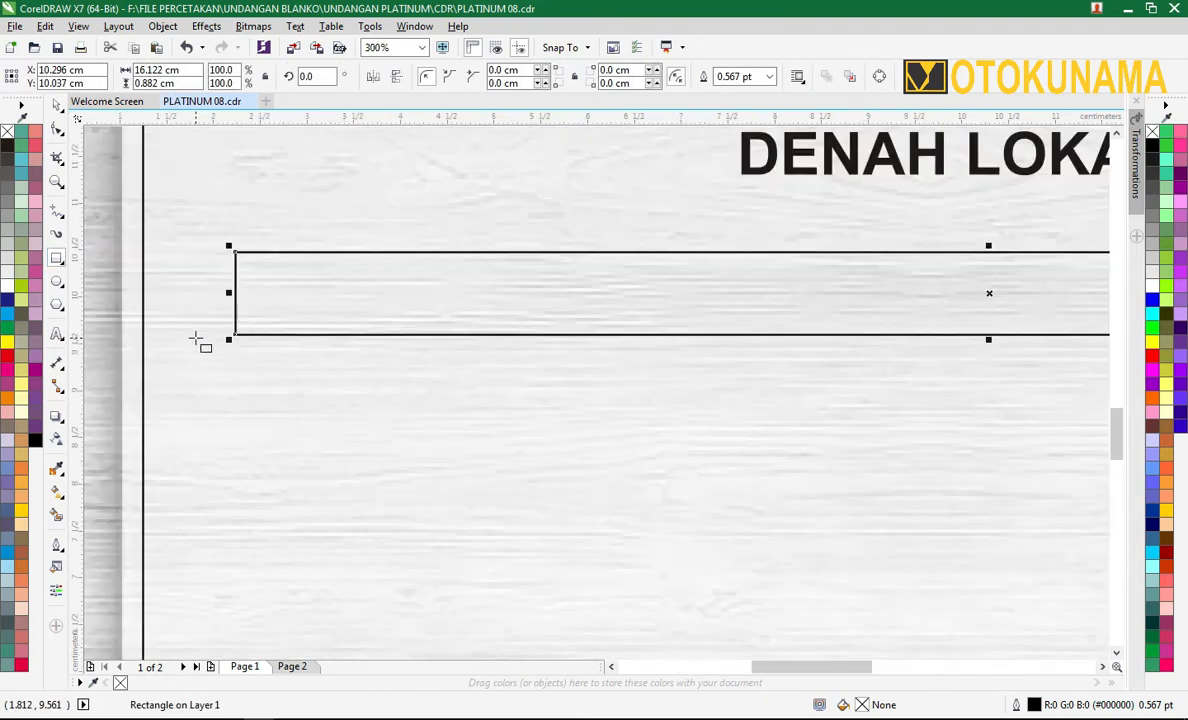
pyautogui.scroll(-1, 260, 363)
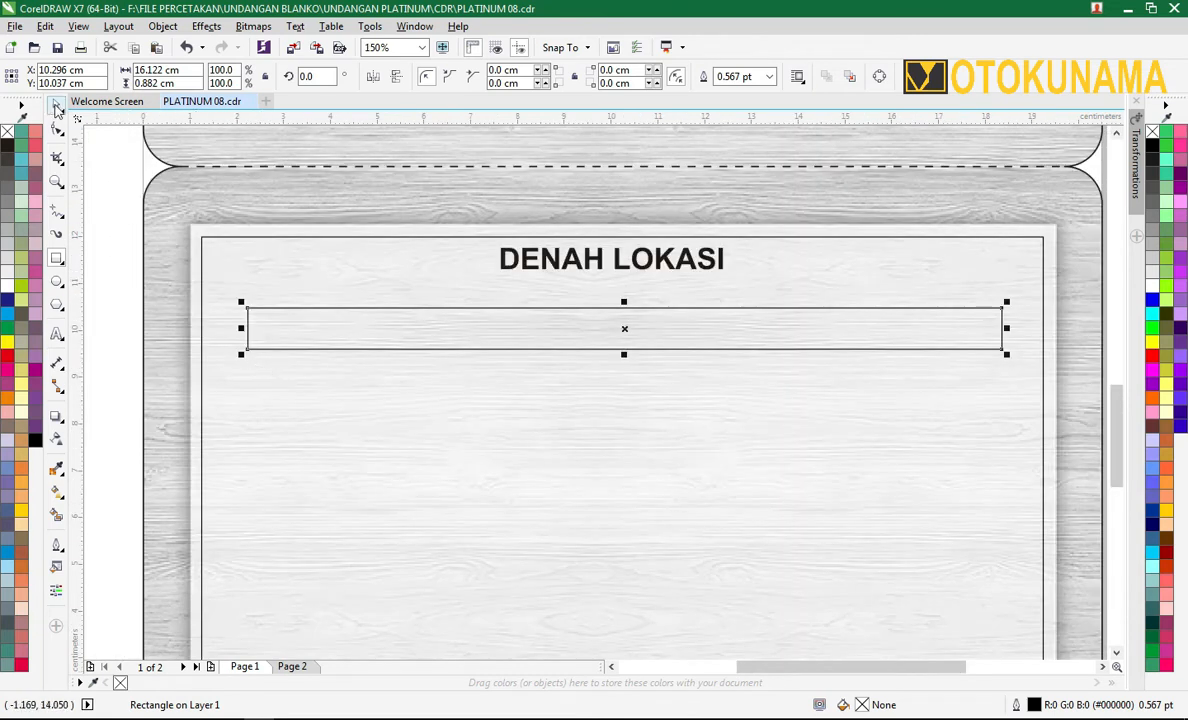
pyautogui.click(104, 195)
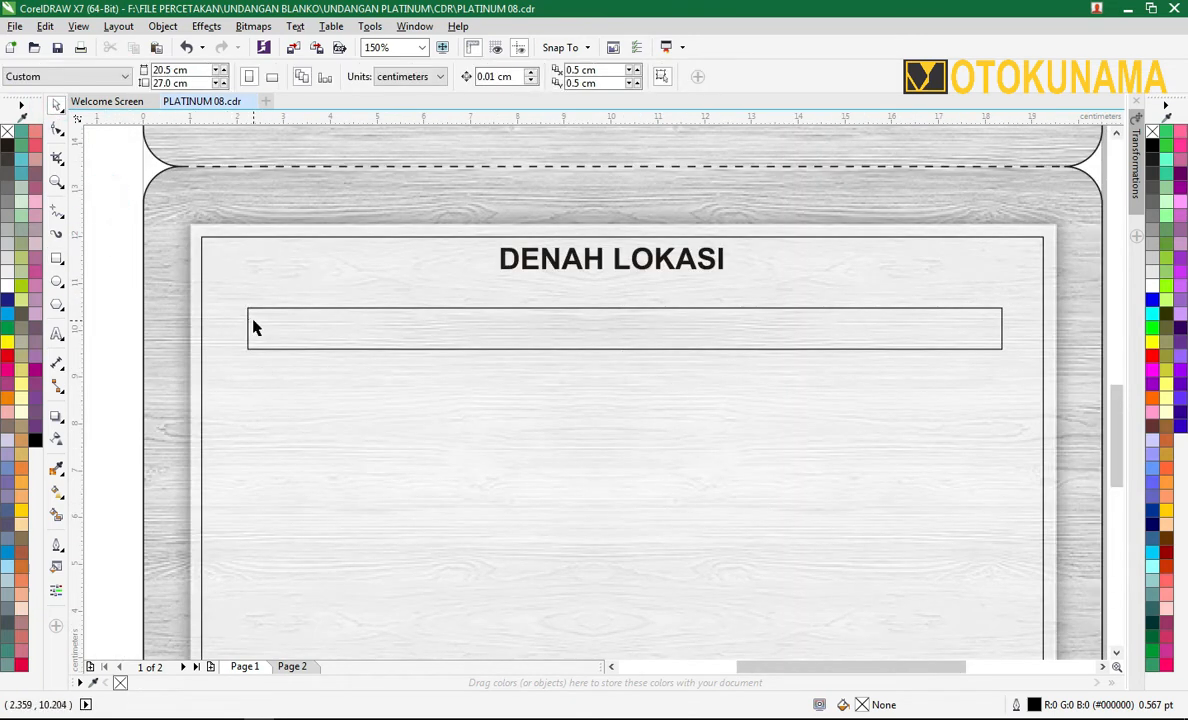
# Round all corners of the long road rectangle to a radius of about 0.22 cm with the Shape tool.
pyautogui.scroll(1, 250, 318)
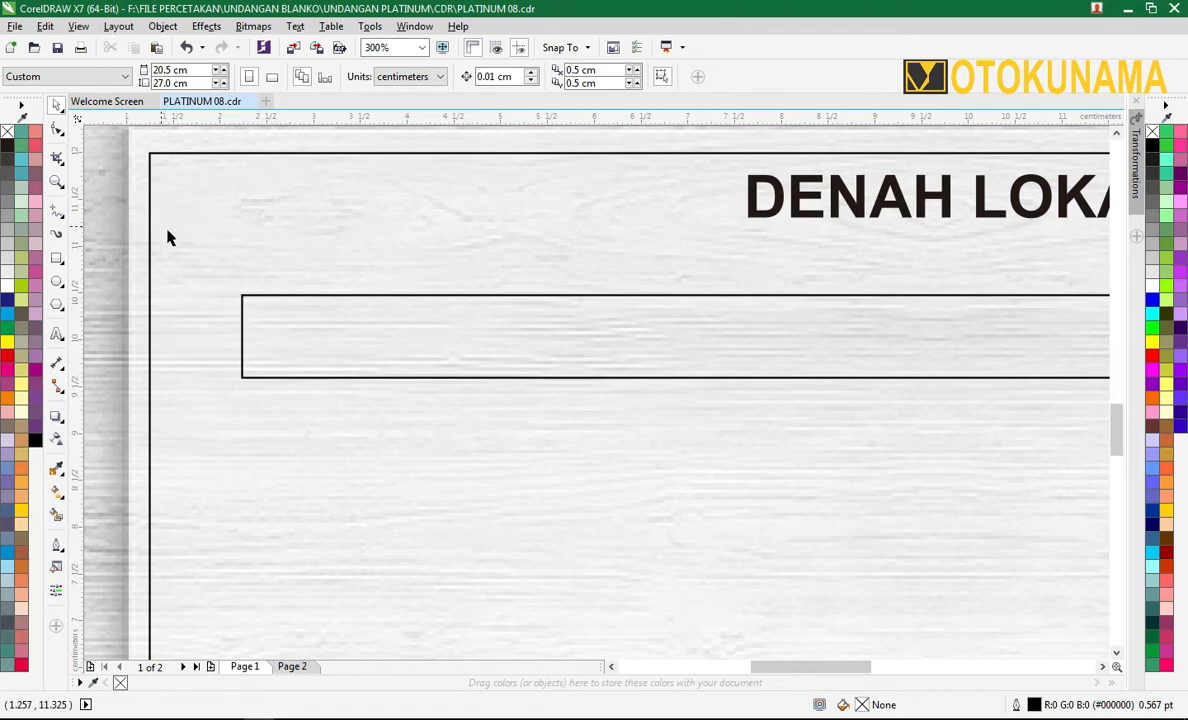
pyautogui.click(243, 299)
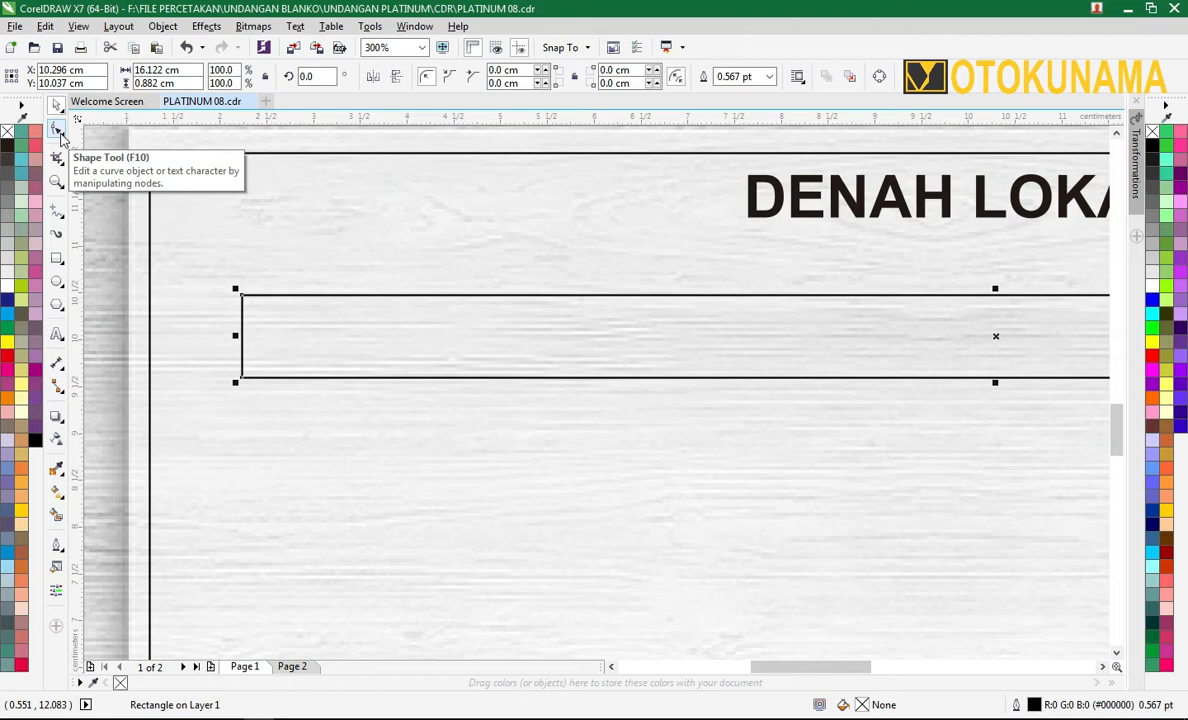
pyautogui.click(59, 135)
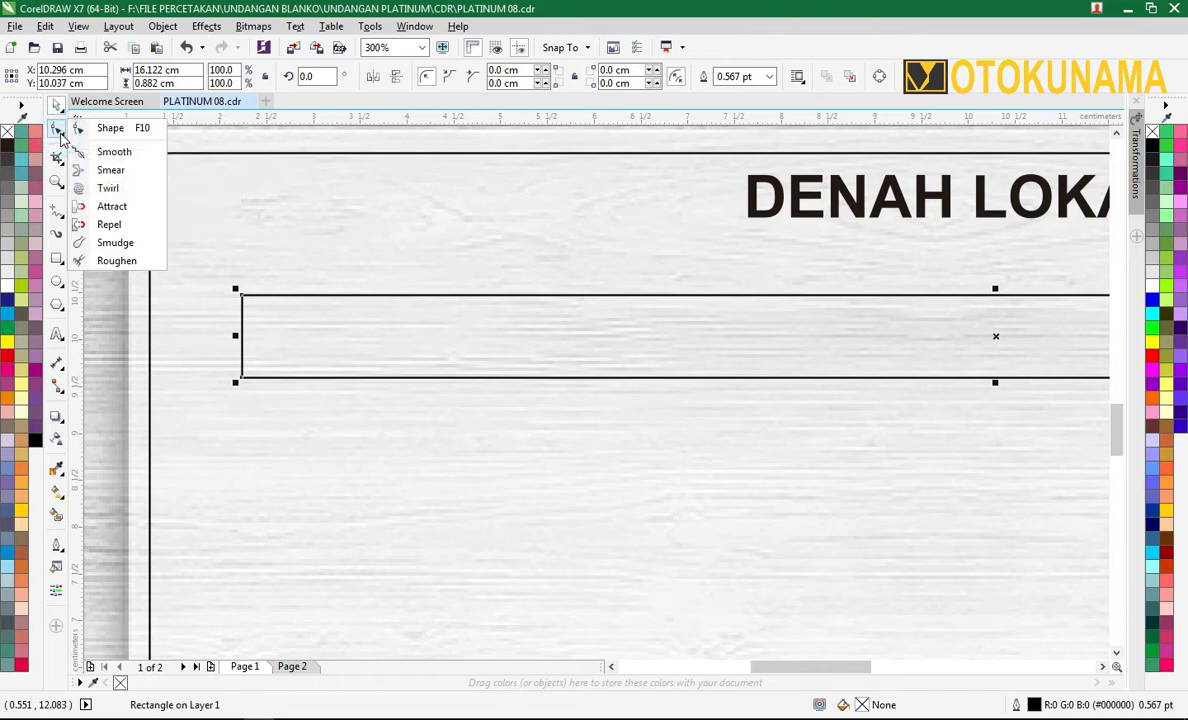
pyautogui.click(110, 128)
pyautogui.scroll(2, 248, 310)
pyautogui.moveTo(216, 244); pyautogui.dragTo(228, 332)
pyautogui.scroll(-1, 258, 326)
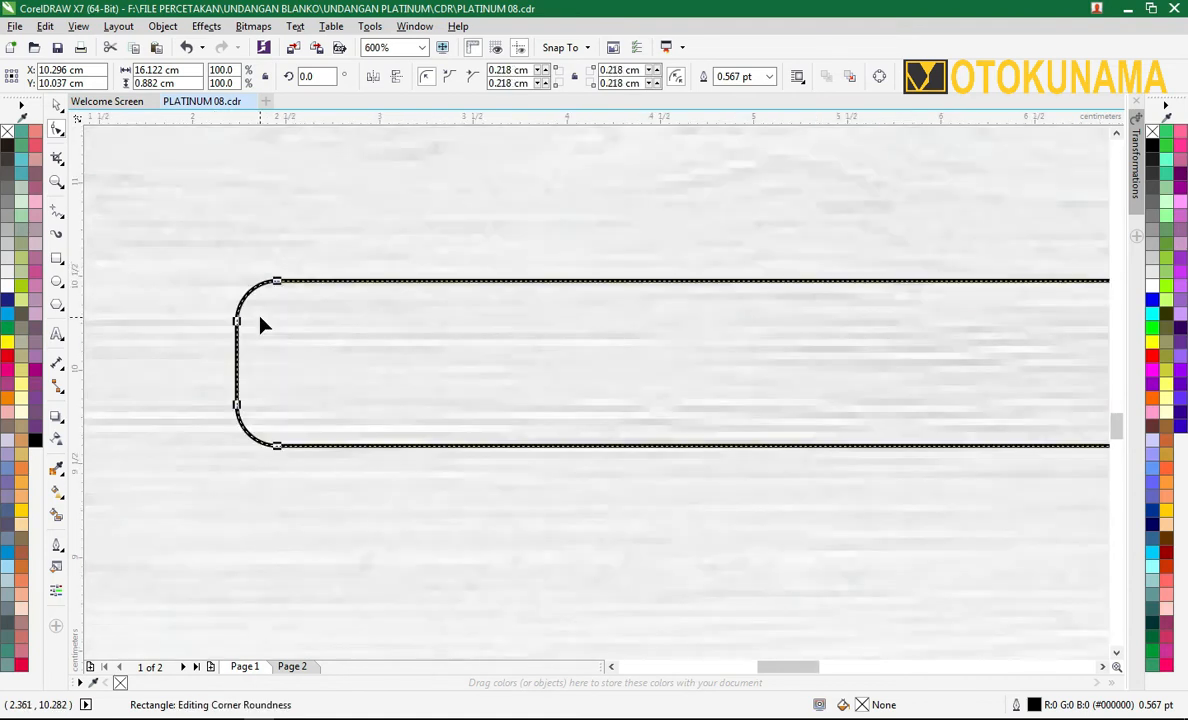
pyautogui.scroll(-1, 260, 324)
pyautogui.scroll(-1, 270, 340)
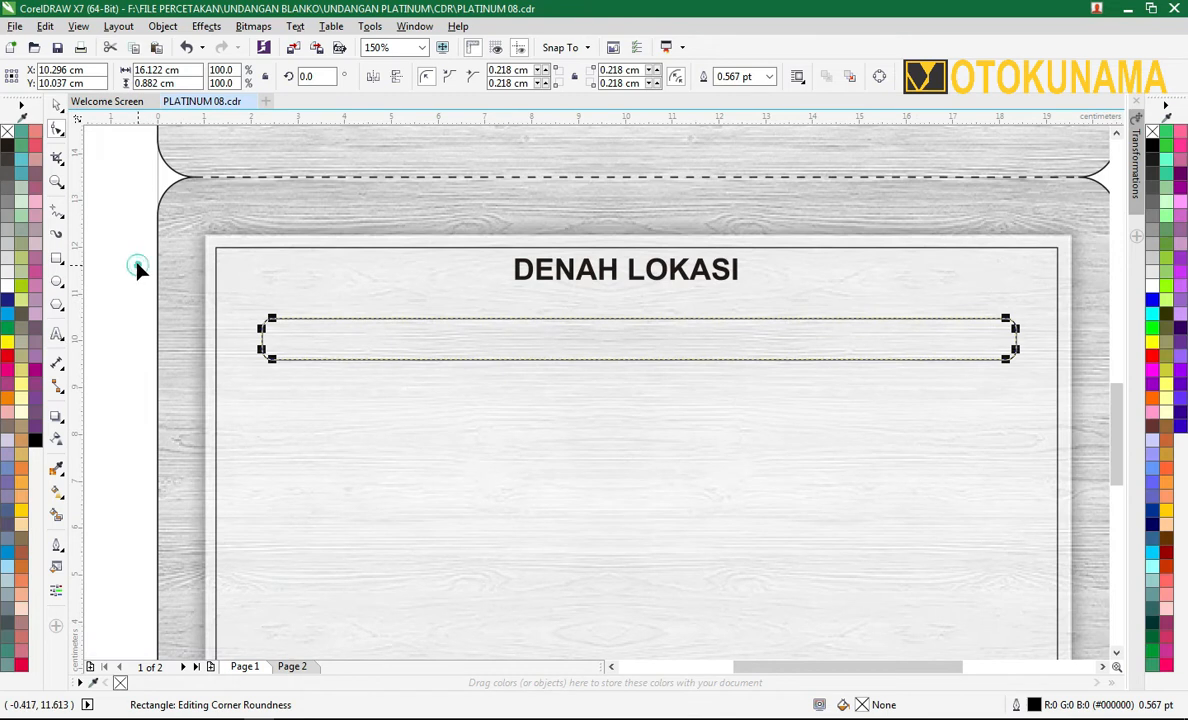
pyautogui.click(57, 104)
pyautogui.click(119, 219)
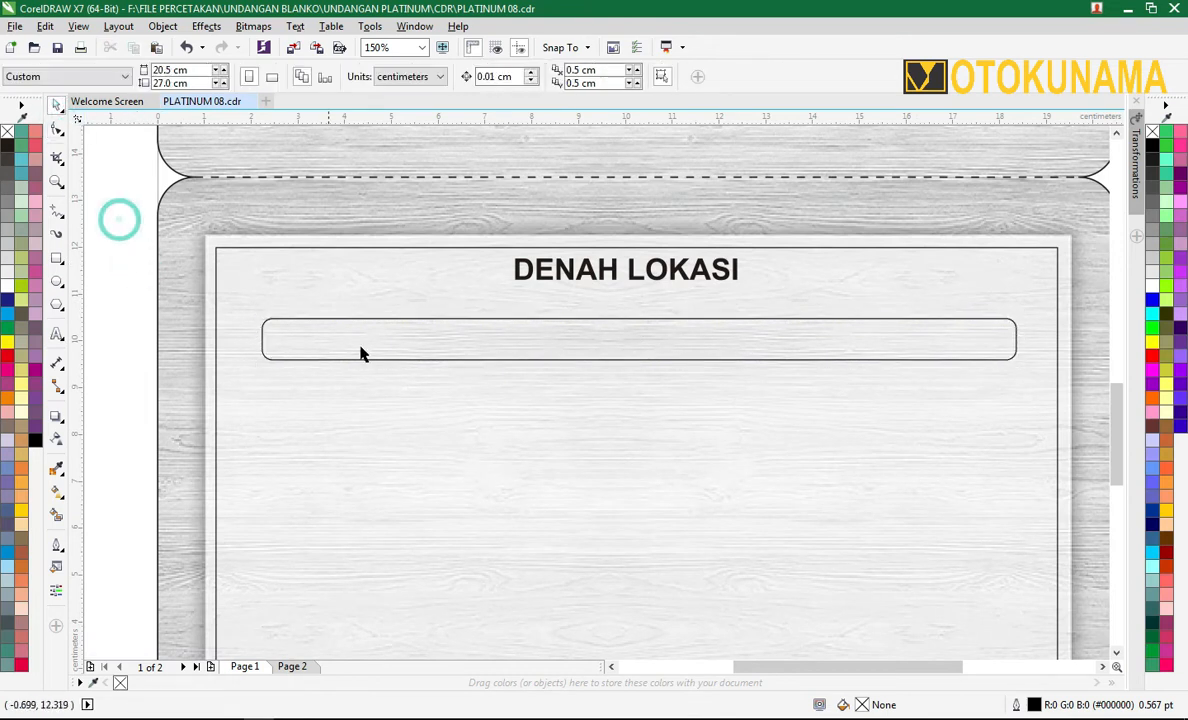
# Place a copy of the rounded road in the middle of the map panel, about 3.6 cm below the original.
pyautogui.click(374, 348)
pyautogui.scroll(1, 376, 350)
pyautogui.scroll(-2, 377, 353)
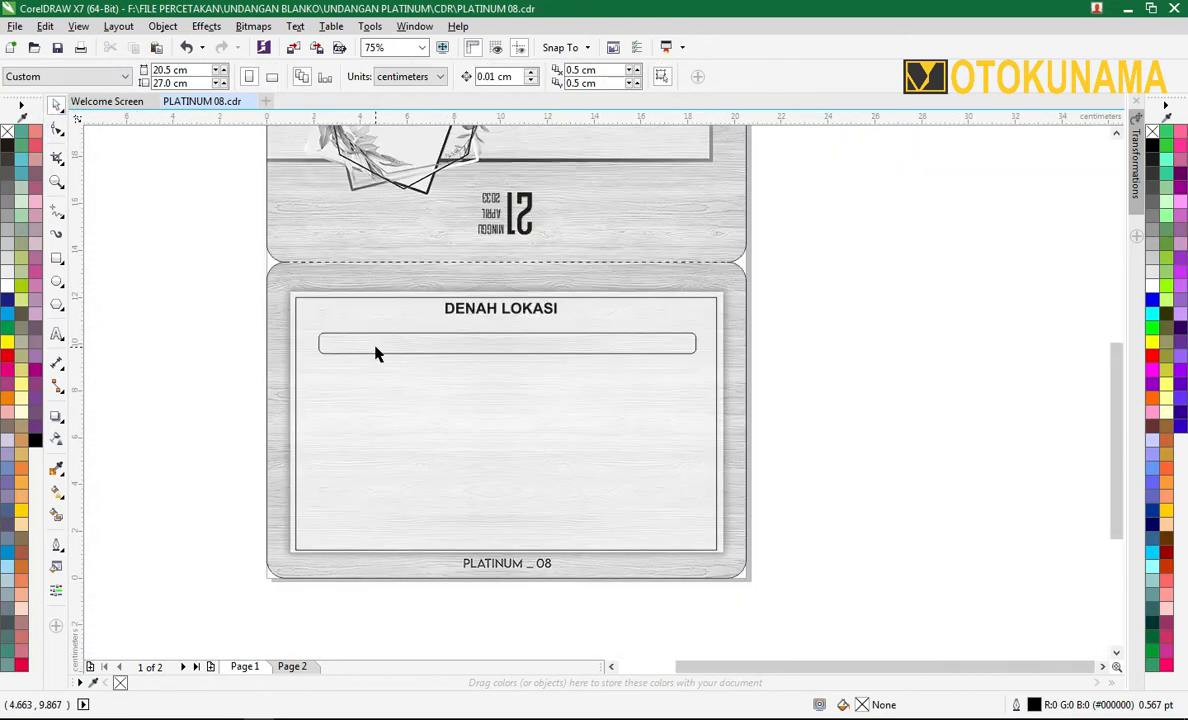
pyautogui.click(494, 339)
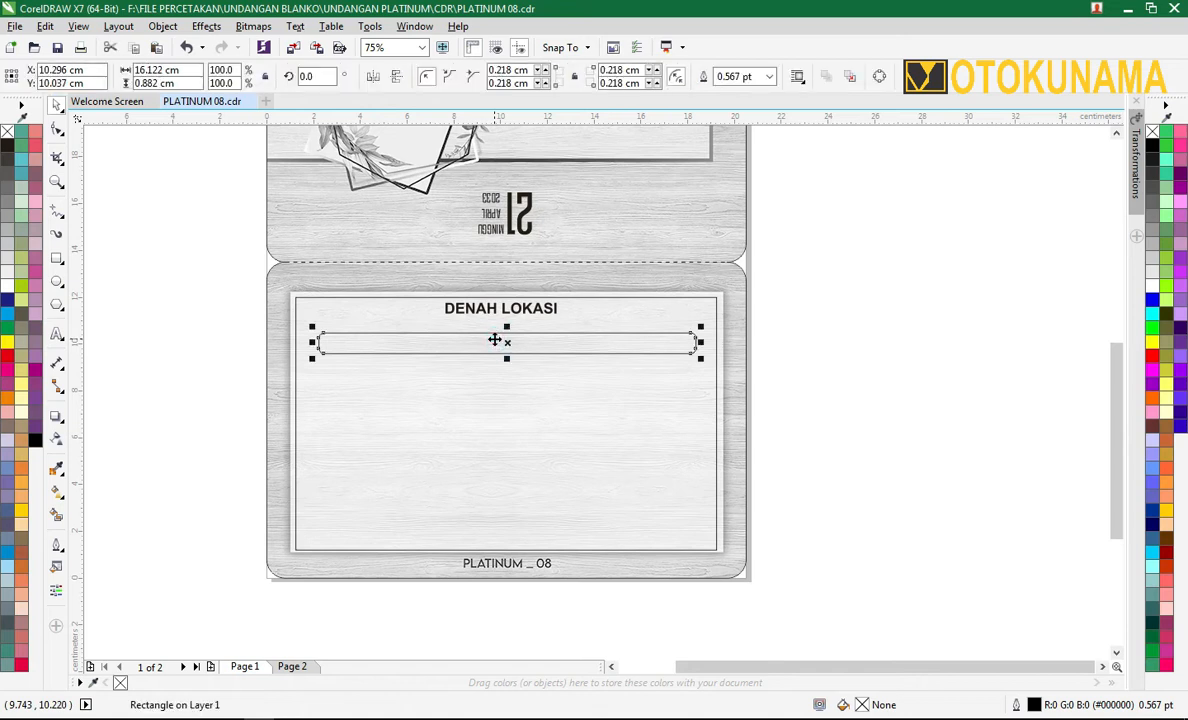
pyautogui.click(174, 212)
pyautogui.click(456, 338)
pyautogui.keyDown('ctrl'); pyautogui.click(458, 338); pyautogui.keyUp('ctrl')
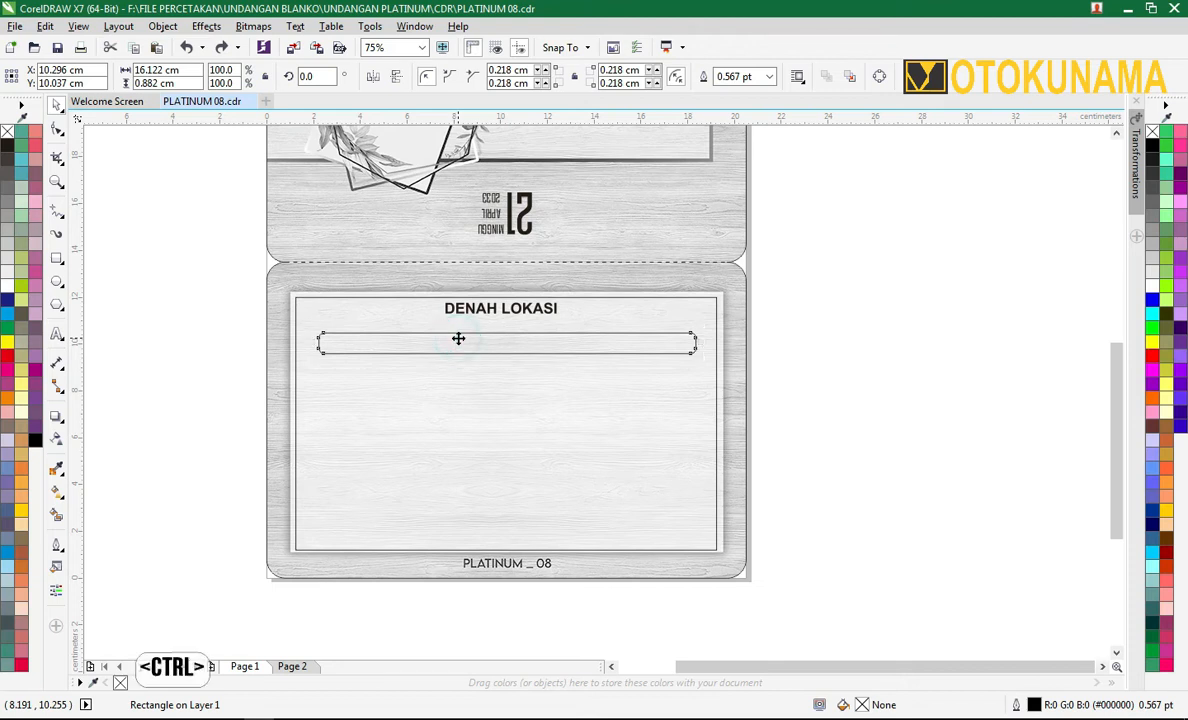
pyautogui.moveTo(458, 338); pyautogui.dragTo(472, 423)
pyautogui.keyDown('ctrl'); pyautogui.rightClick(472, 423); pyautogui.keyUp('ctrl')
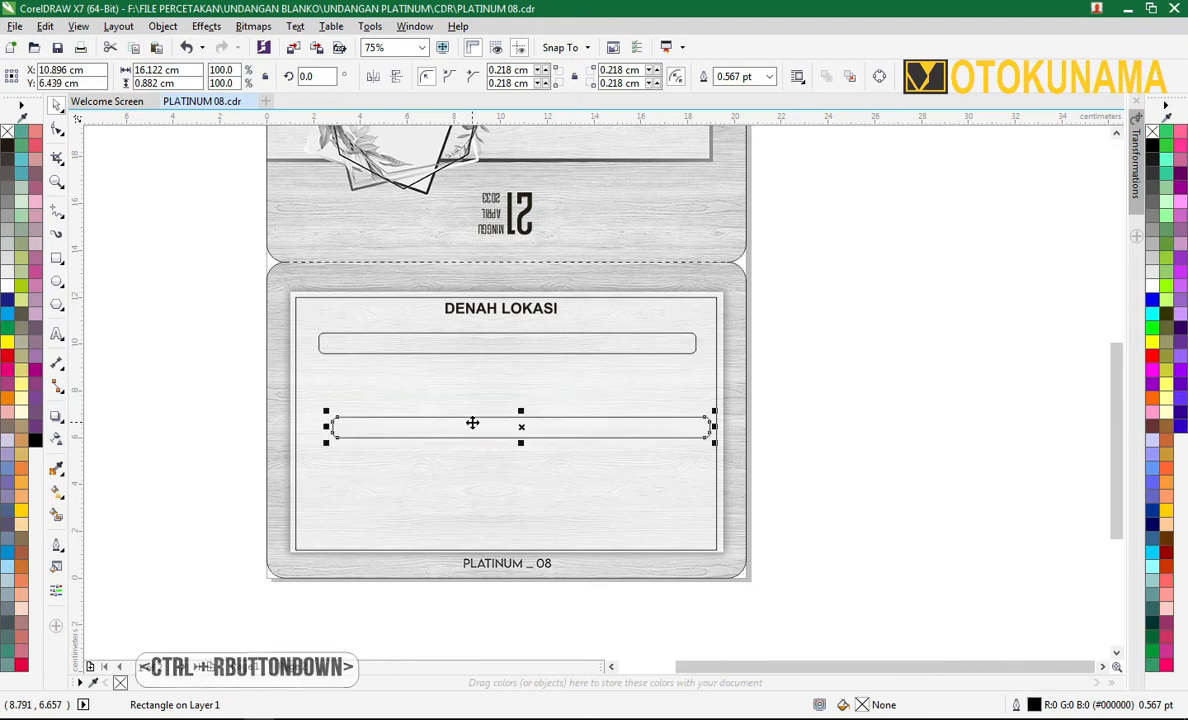
pyautogui.click(778, 418)
pyautogui.click(590, 421)
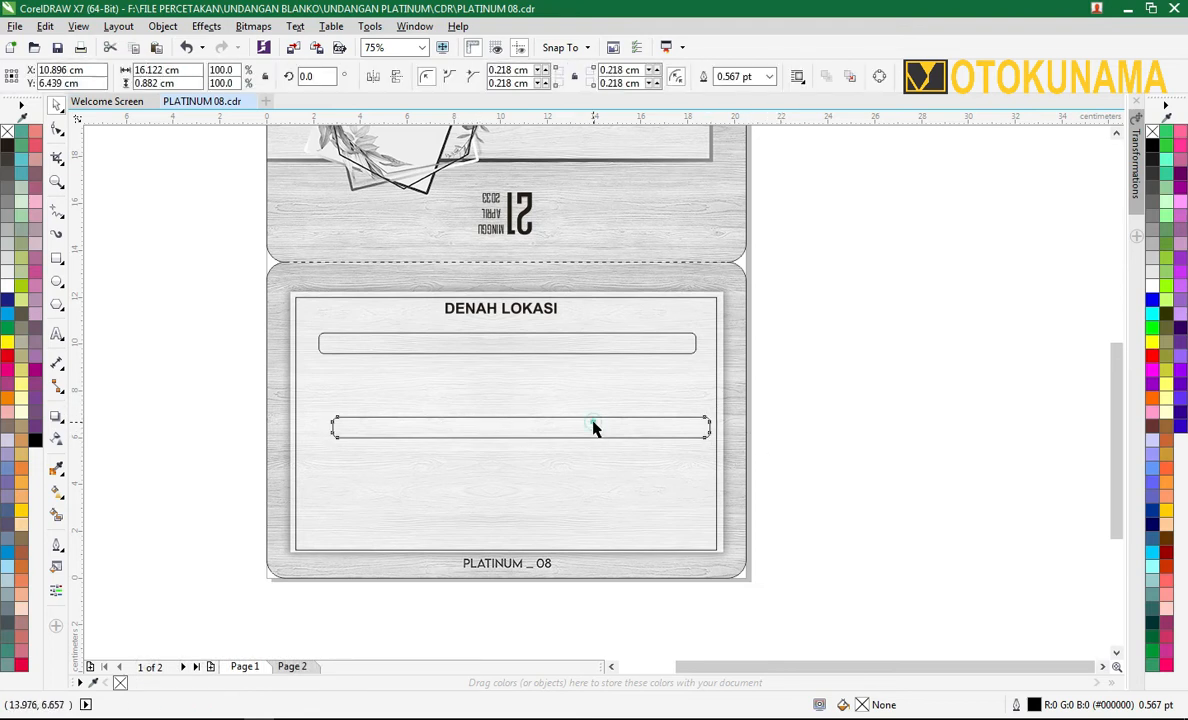
pyautogui.click(772, 422)
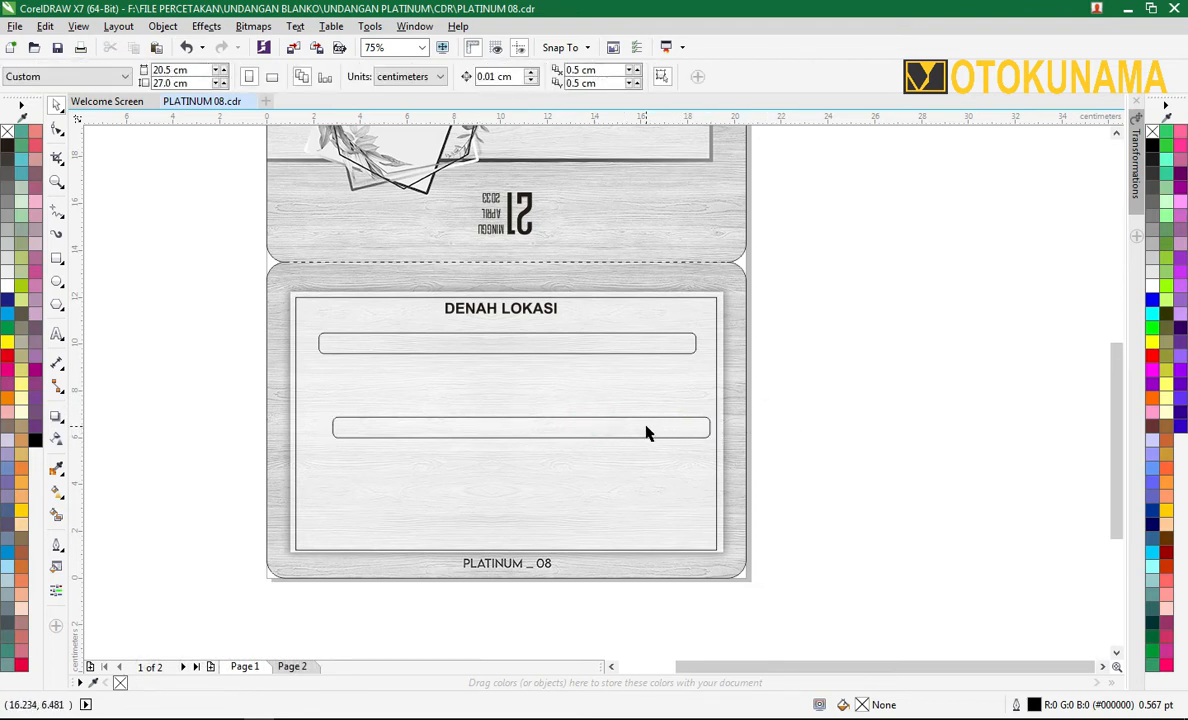
# Shorten the copied road to about 11.4 cm from its right end and move it down near the map panel's lower edge.
pyautogui.click(644, 424)
pyautogui.click(691, 430)
pyautogui.scroll(3, 691, 430)
pyautogui.moveTo(769, 418); pyautogui.dragTo(329, 432)
pyautogui.scroll(-3, 321, 430)
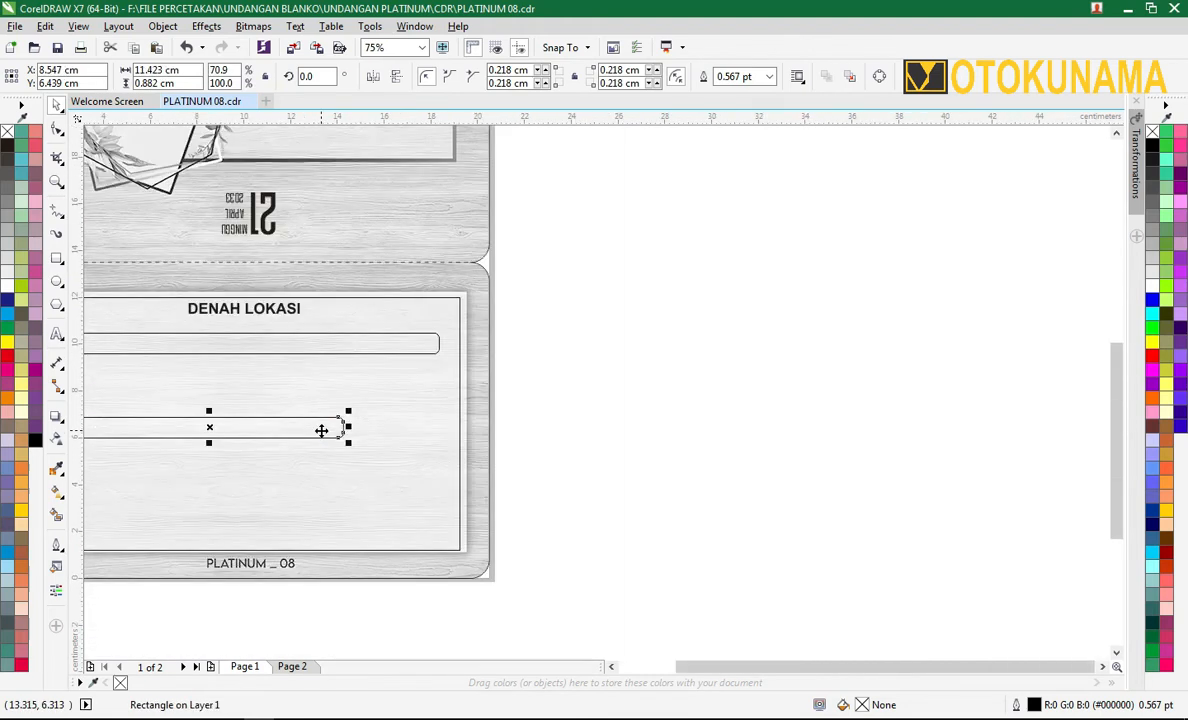
pyautogui.scroll(-1, 274, 428)
pyautogui.moveTo(265, 424); pyautogui.dragTo(270, 468)
pyautogui.click(479, 438)
pyautogui.scroll(1, 249, 473)
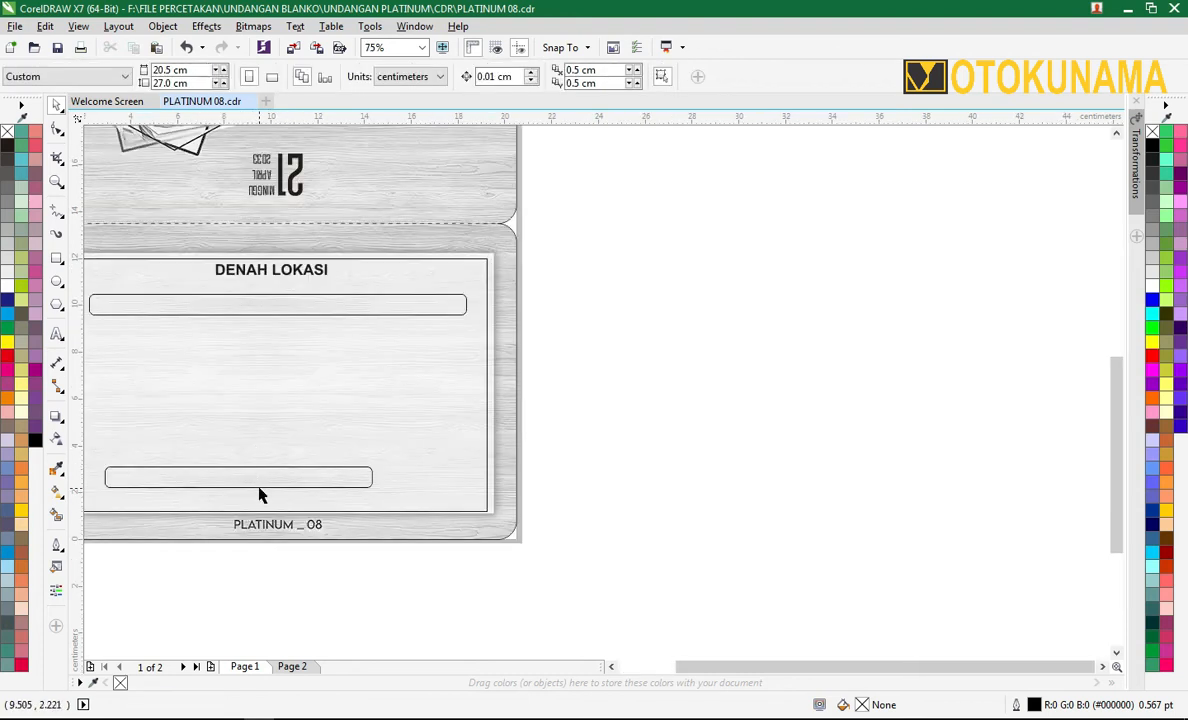
# Copy the short lower road straight up to the middle of the map panel and rotate the copy by 90 degrees.
pyautogui.click(260, 482)
pyautogui.moveTo(260, 475); pyautogui.dragTo(261, 382)
pyautogui.keyDown('ctrl'); pyautogui.rightClick(260, 384); pyautogui.keyUp('ctrl')
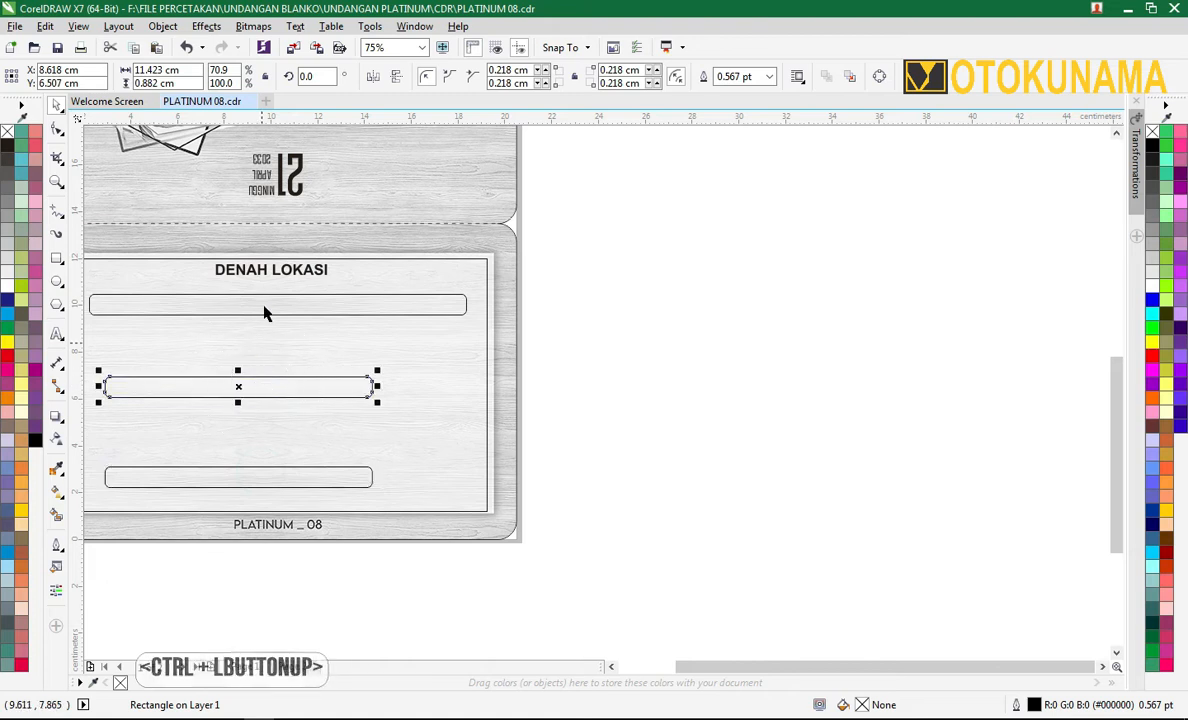
pyautogui.click(310, 76)
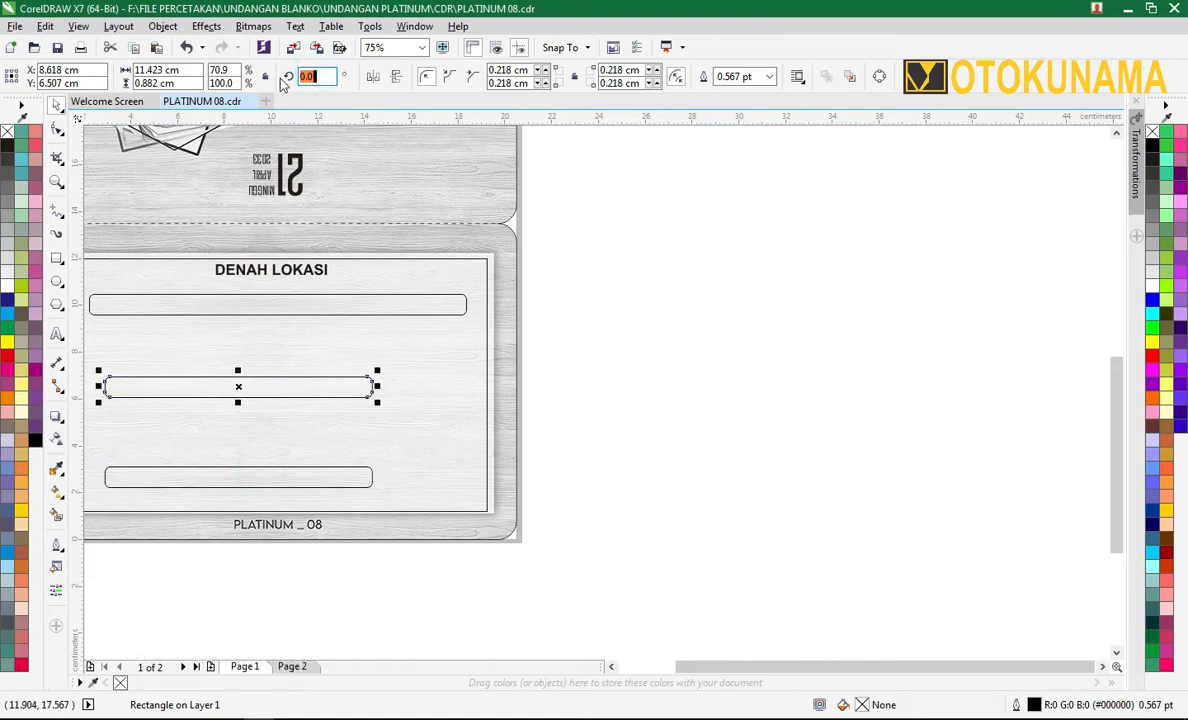
pyautogui.write('90')
pyautogui.press('Return')
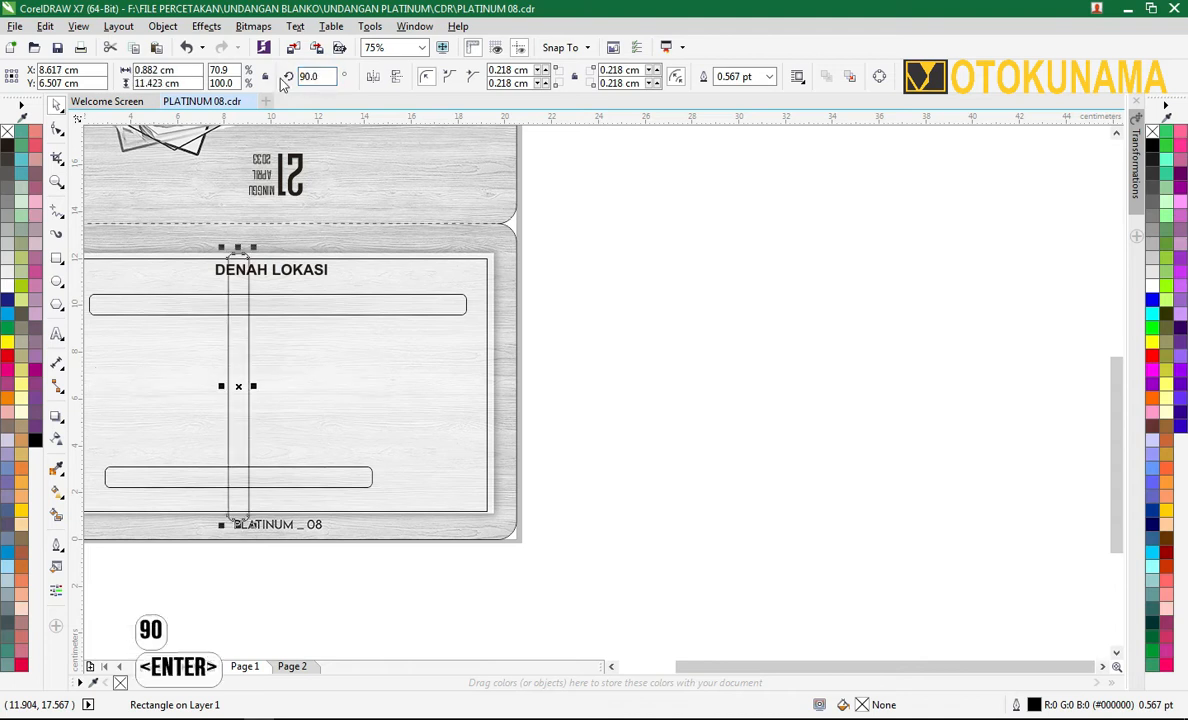
# Shorten the vertical road to about 7.7 cm and move it left so its ends overlap the upper and lower roads.
pyautogui.moveTo(238, 247); pyautogui.dragTo(240, 334)
pyautogui.moveTo(242, 382); pyautogui.dragTo(182, 358)
pyautogui.click(527, 313)
# Place a copy of the vertical road about 4.9 cm to its right at the same height.
pyautogui.click(181, 357)
pyautogui.moveTo(293, 360); pyautogui.dragTo(295, 360)
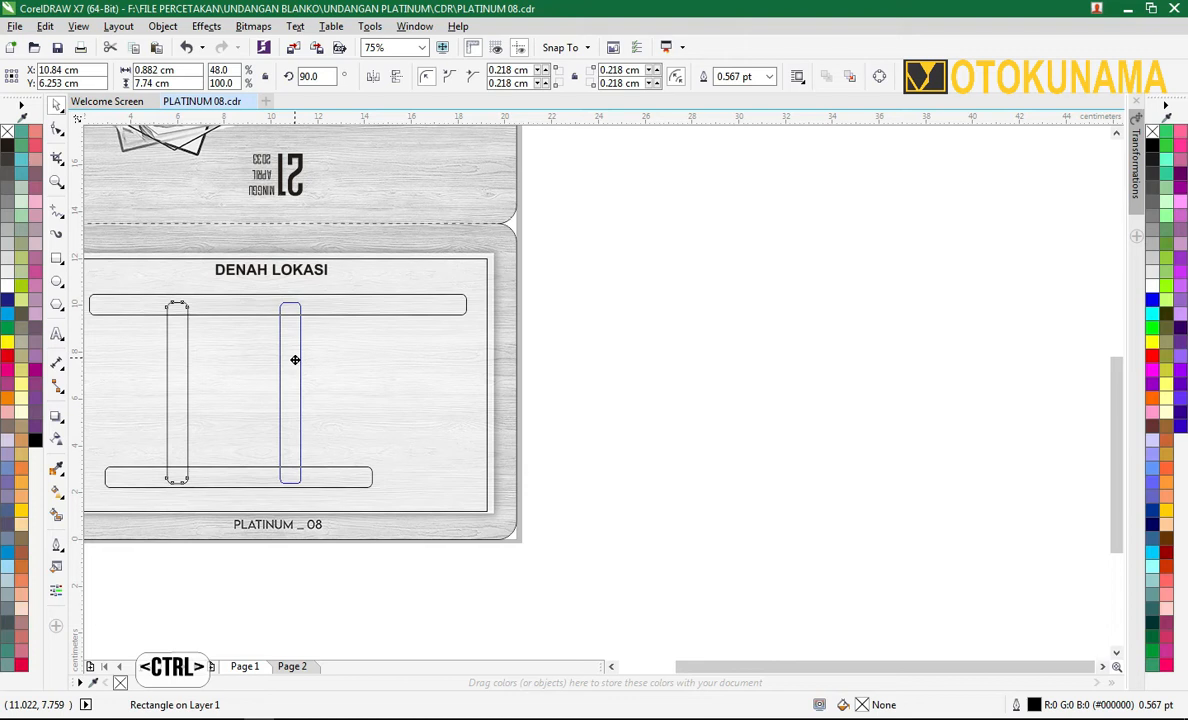
pyautogui.keyDown('ctrl'); pyautogui.rightClick(297, 358); pyautogui.keyUp('ctrl')
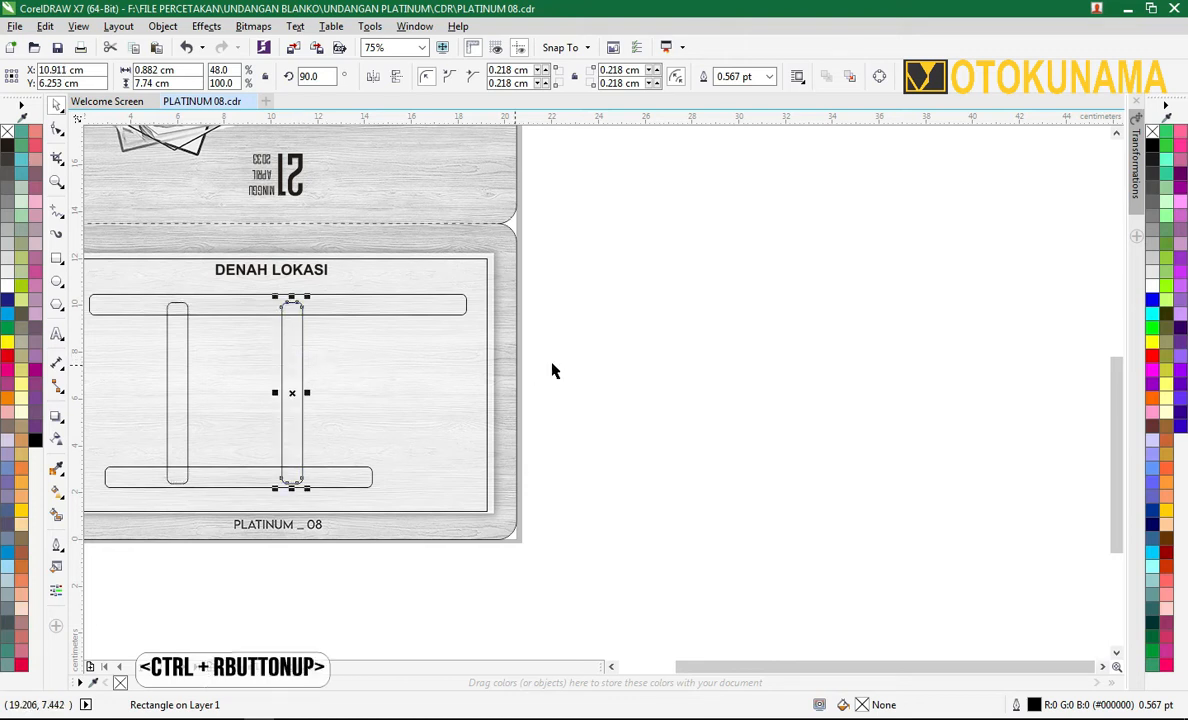
pyautogui.click(550, 366)
pyautogui.scroll(2, 297, 353)
pyautogui.scroll(-2, 297, 353)
# Copy the lower horizontal road up to mid-panel height and shift the copy right so it starts on the left vertical road.
pyautogui.click(297, 353)
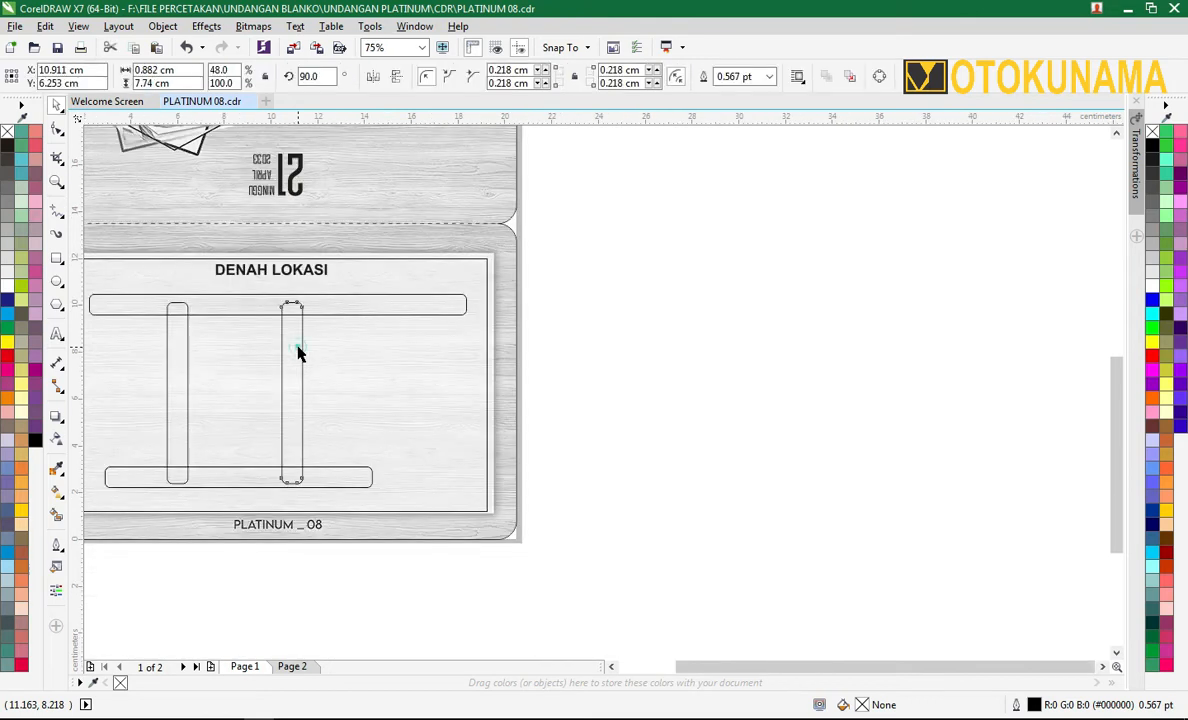
pyautogui.click(341, 302)
pyautogui.click(341, 302)
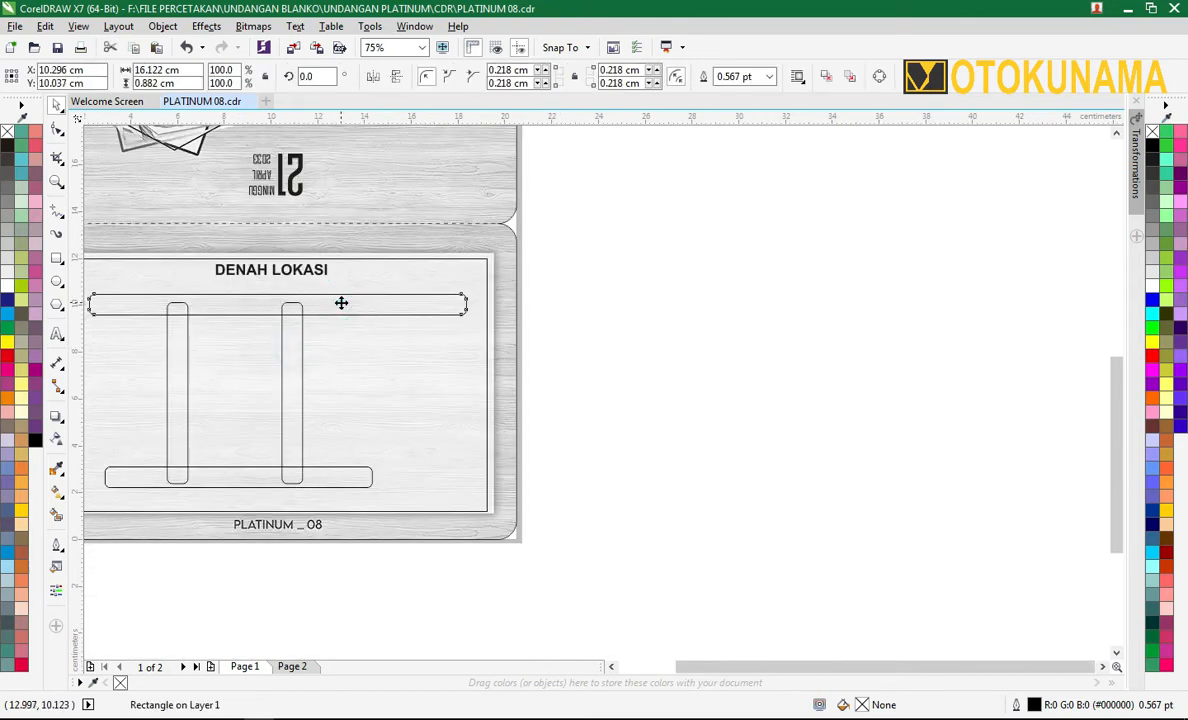
pyautogui.moveTo(332, 476); pyautogui.dragTo(329, 379)
pyautogui.rightClick(329, 379)
pyautogui.moveTo(206, 382); pyautogui.dragTo(270, 382)
pyautogui.click(565, 355)
pyautogui.scroll(-1, 565, 355)
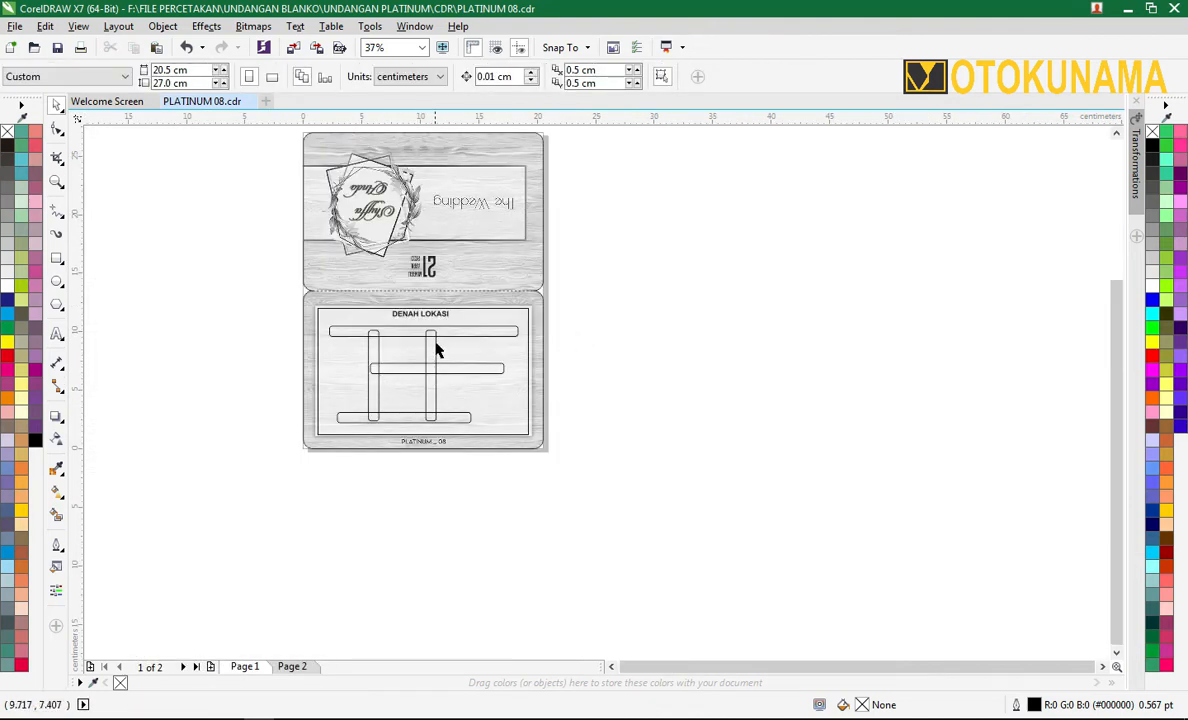
# Examine the horizontal and vertical road rectangles one by one and where they overlap in the map panel.
pyautogui.scroll(2, 436, 350)
pyautogui.scroll(-1, 408, 335)
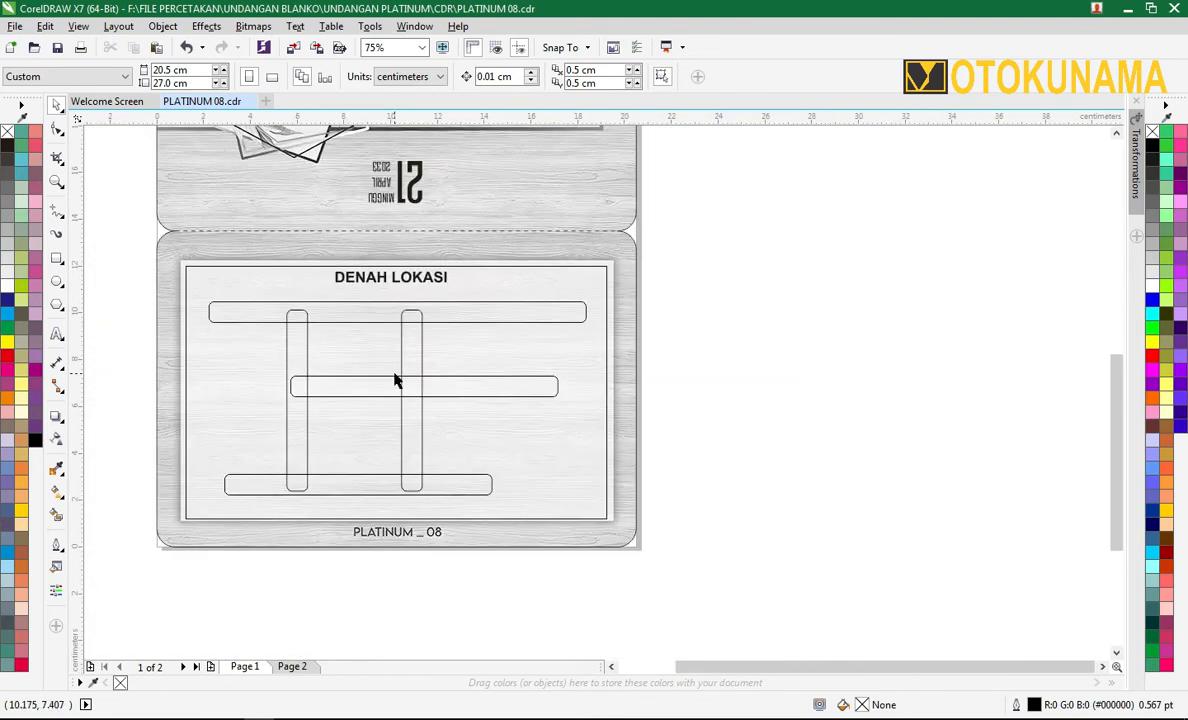
pyautogui.scroll(1, 395, 391)
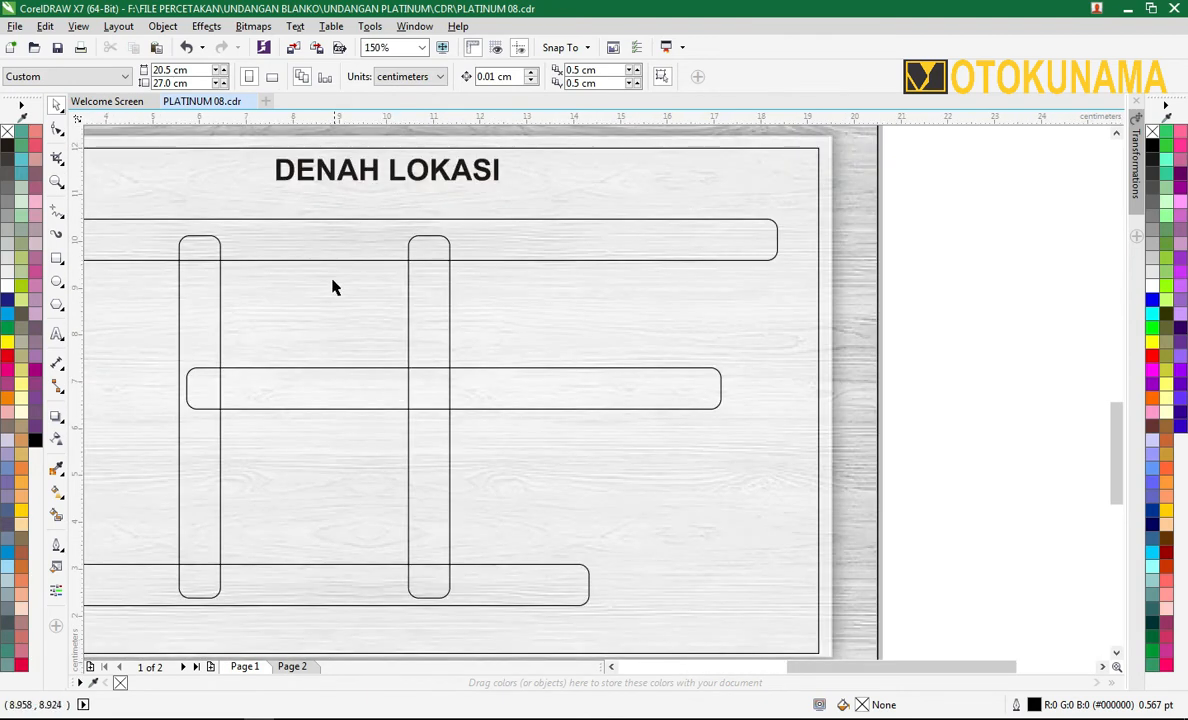
pyautogui.scroll(-1, 340, 280)
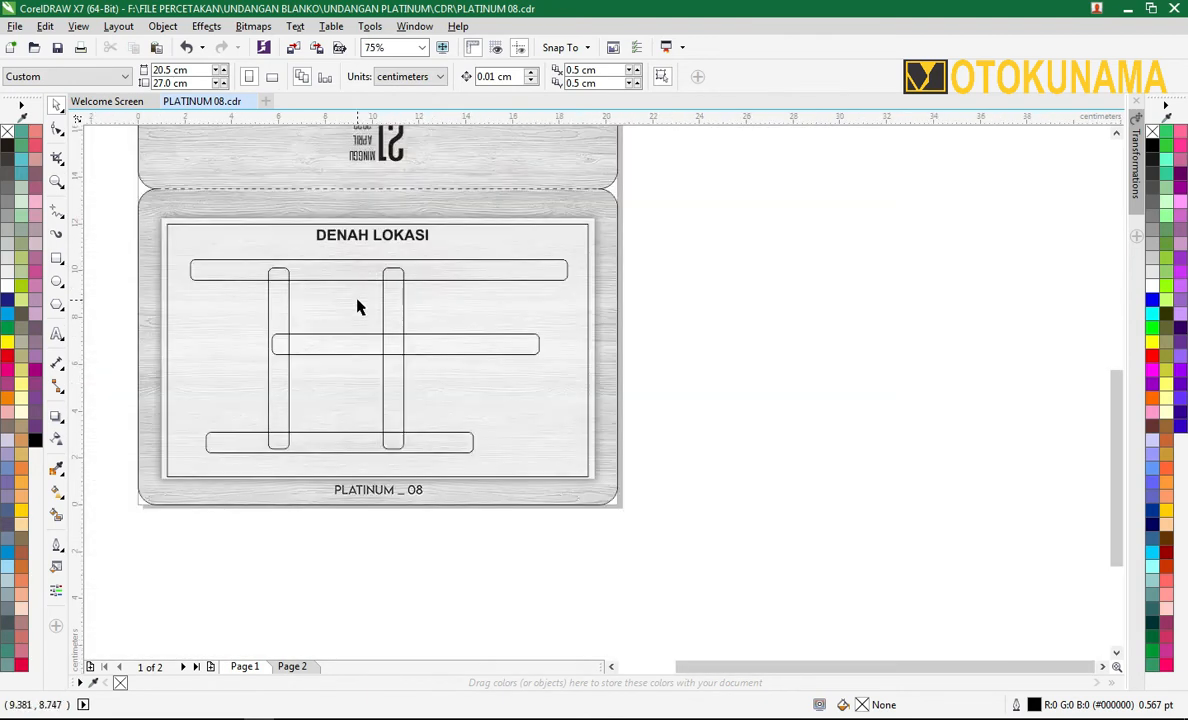
pyautogui.click(301, 271)
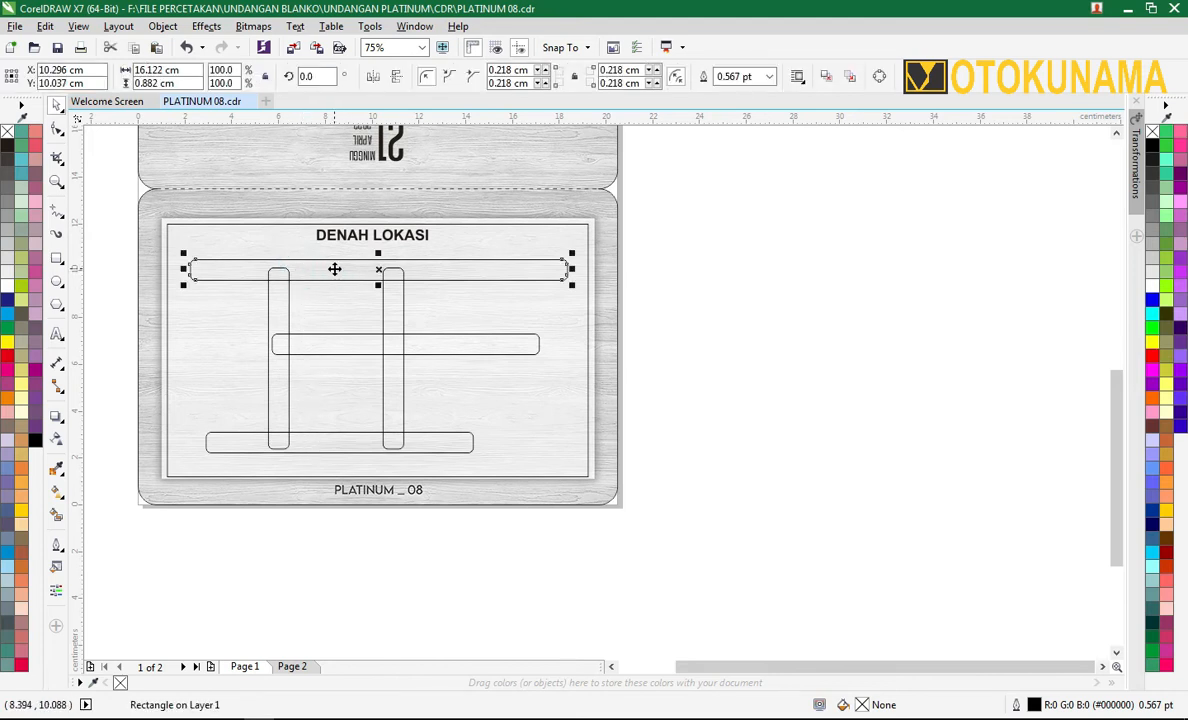
pyautogui.scroll(1, 334, 268)
pyautogui.click(228, 333)
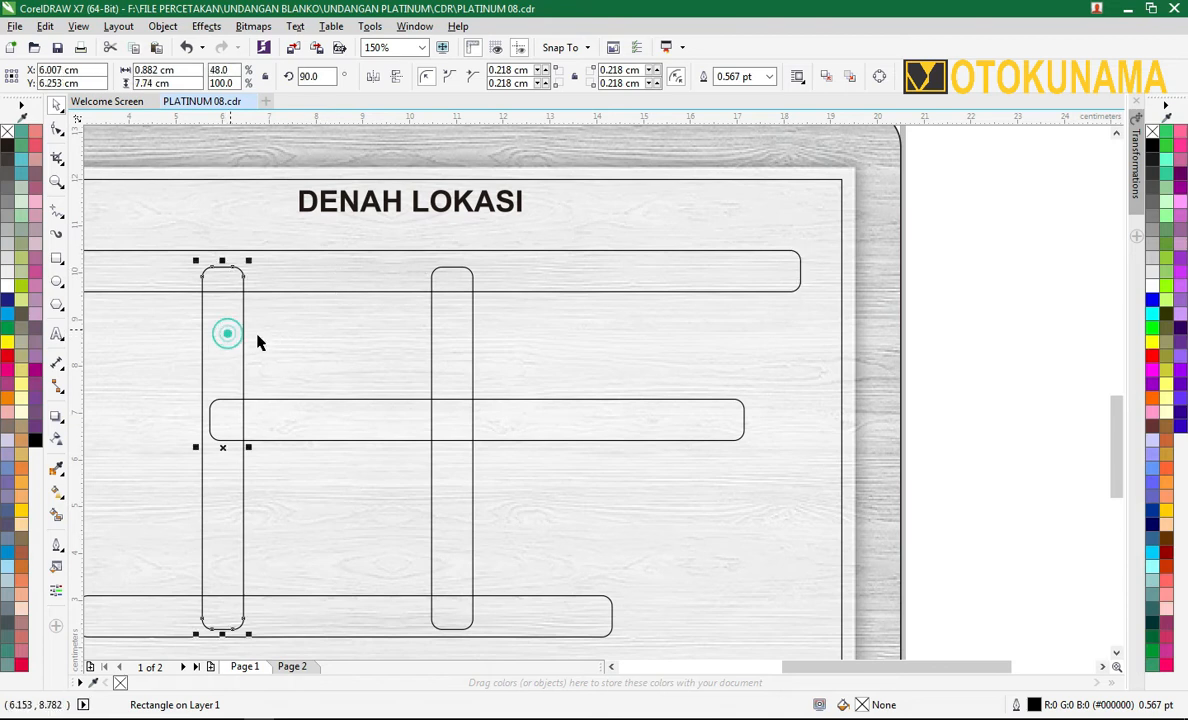
pyautogui.click(440, 353)
pyautogui.click(416, 421)
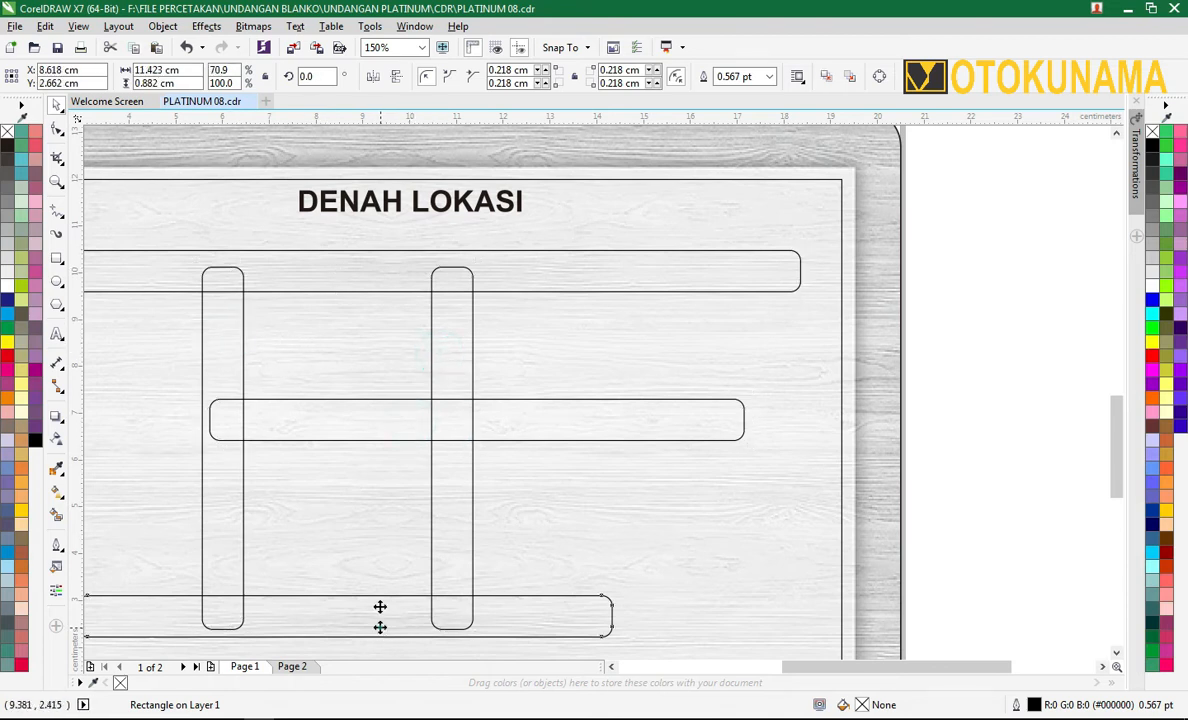
pyautogui.click(355, 598)
pyautogui.scroll(-1, 342, 405)
pyautogui.click(119, 300)
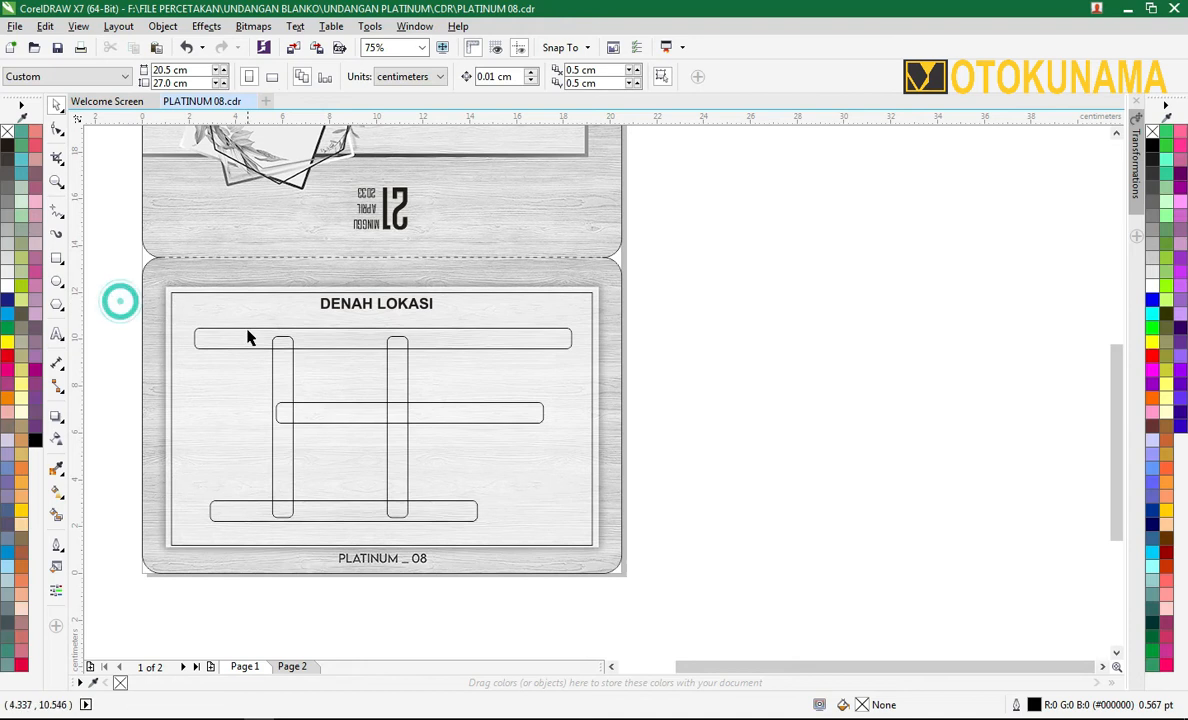
pyautogui.scroll(1, 249, 342)
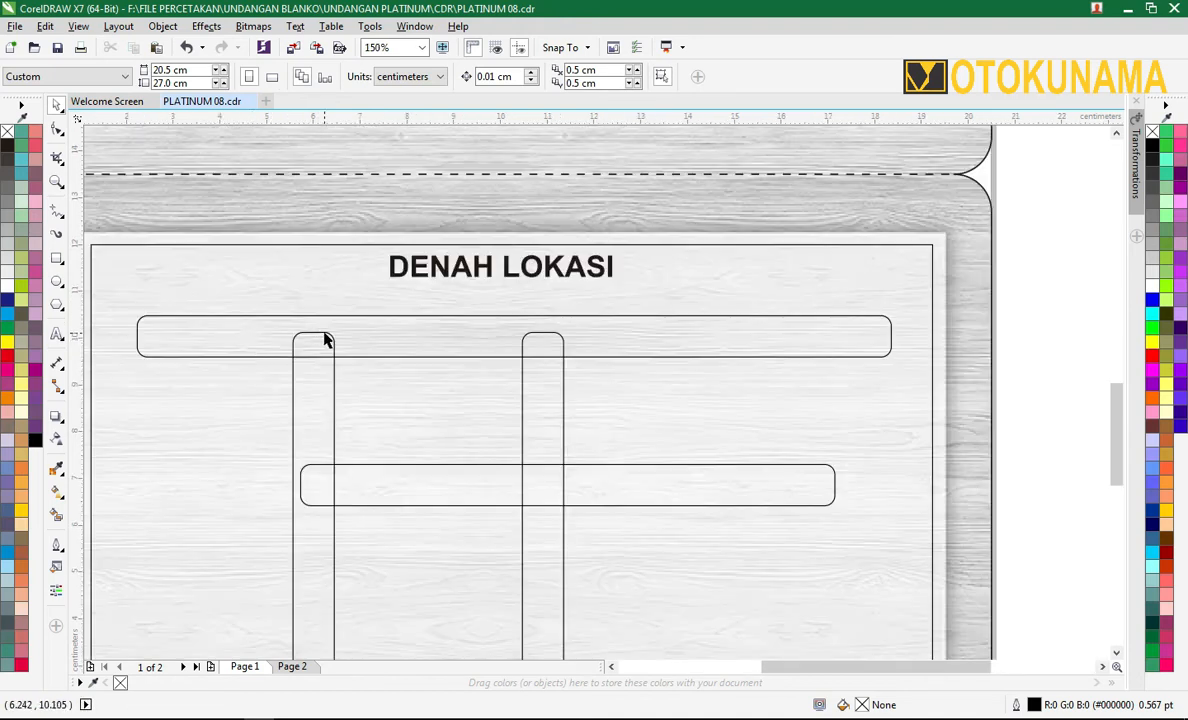
pyautogui.scroll(-1, 327, 340)
pyautogui.scroll(1, 324, 355)
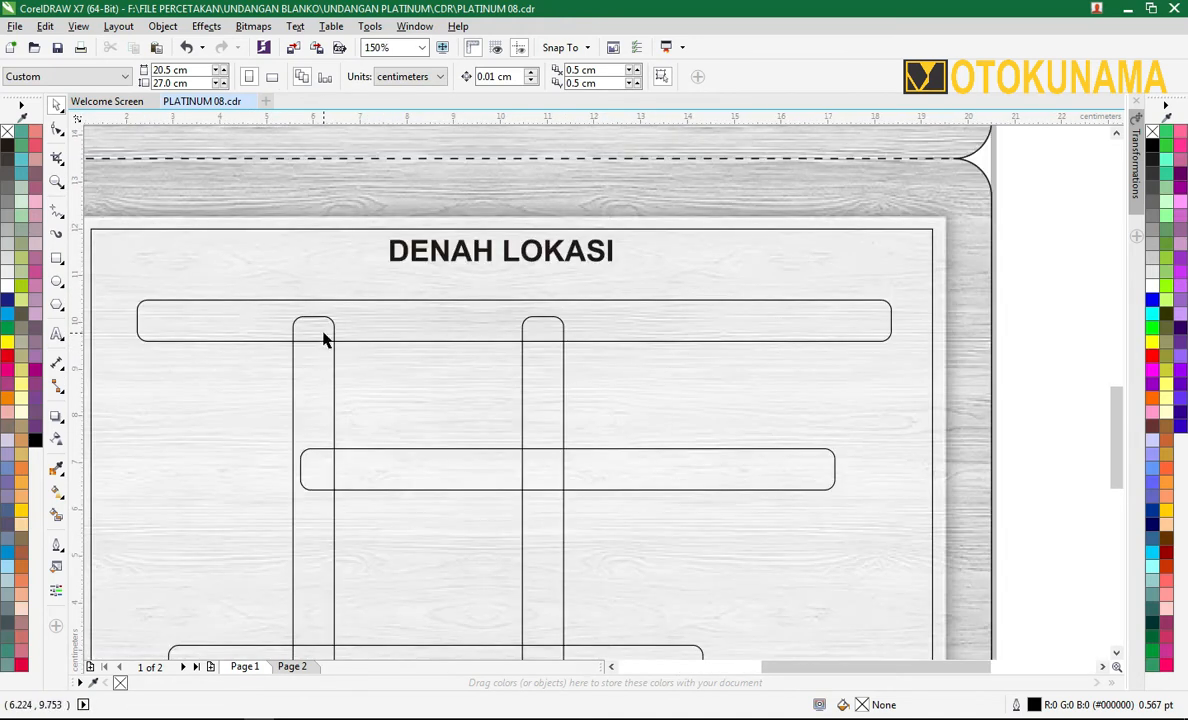
pyautogui.scroll(-1, 323, 334)
pyautogui.click(140, 265)
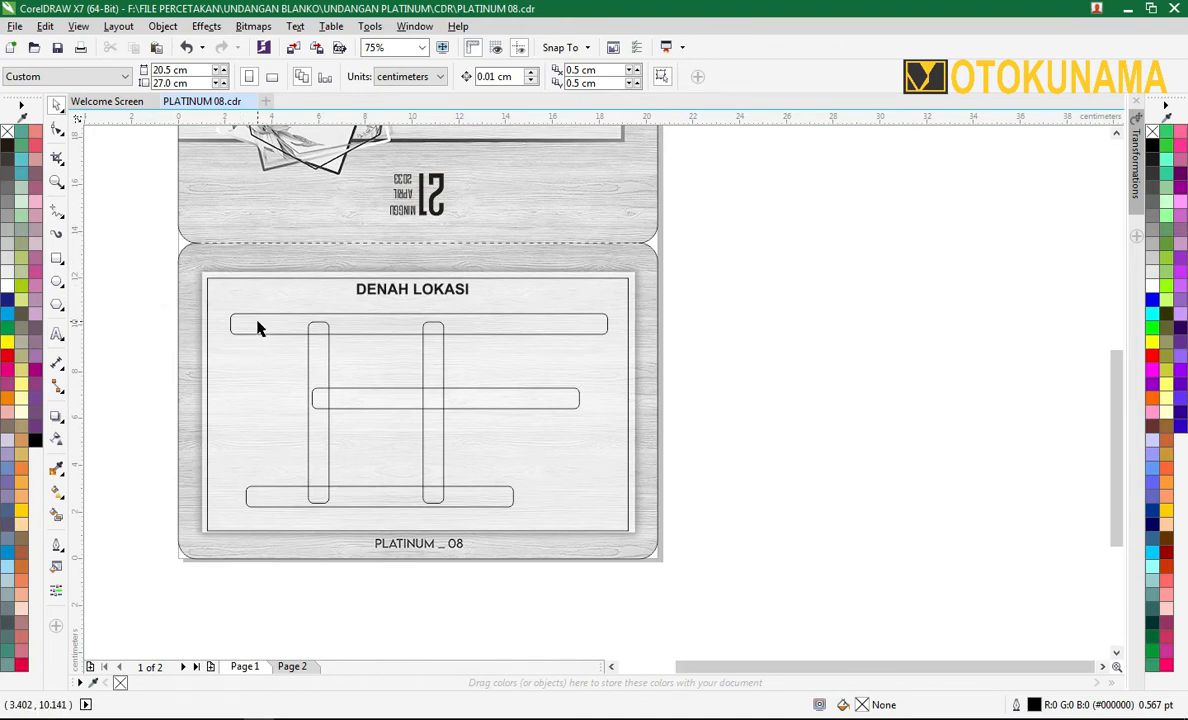
pyautogui.click(257, 323)
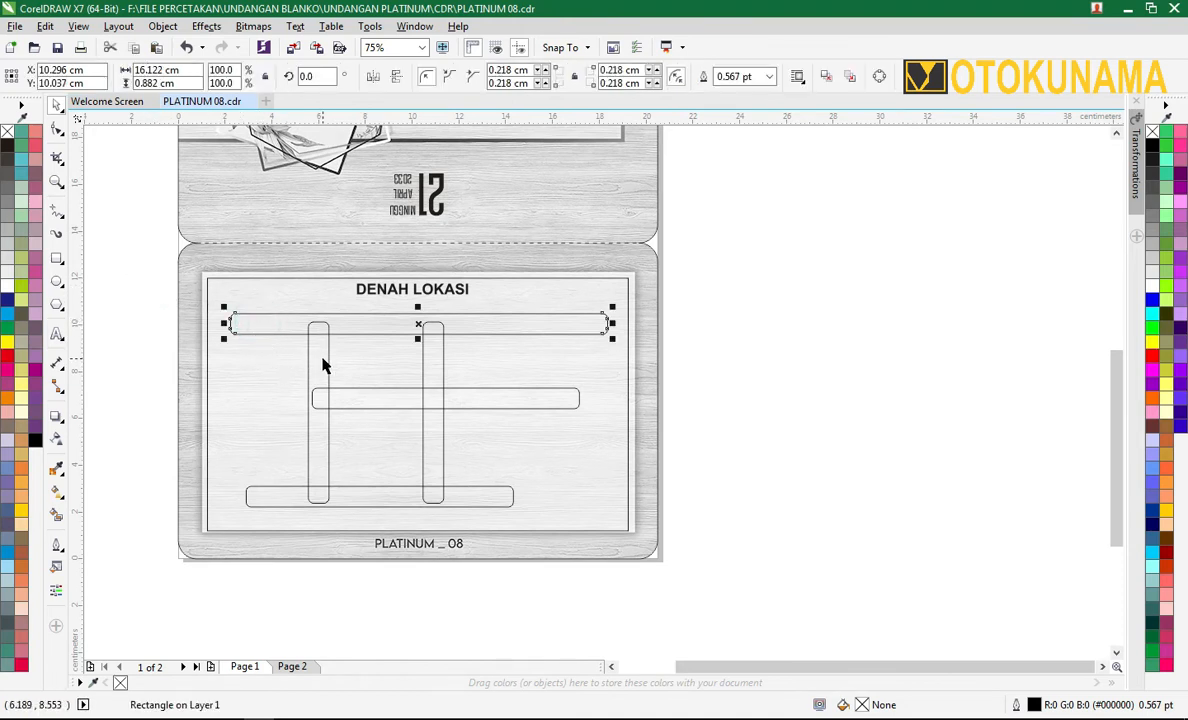
pyautogui.scroll(1, 322, 365)
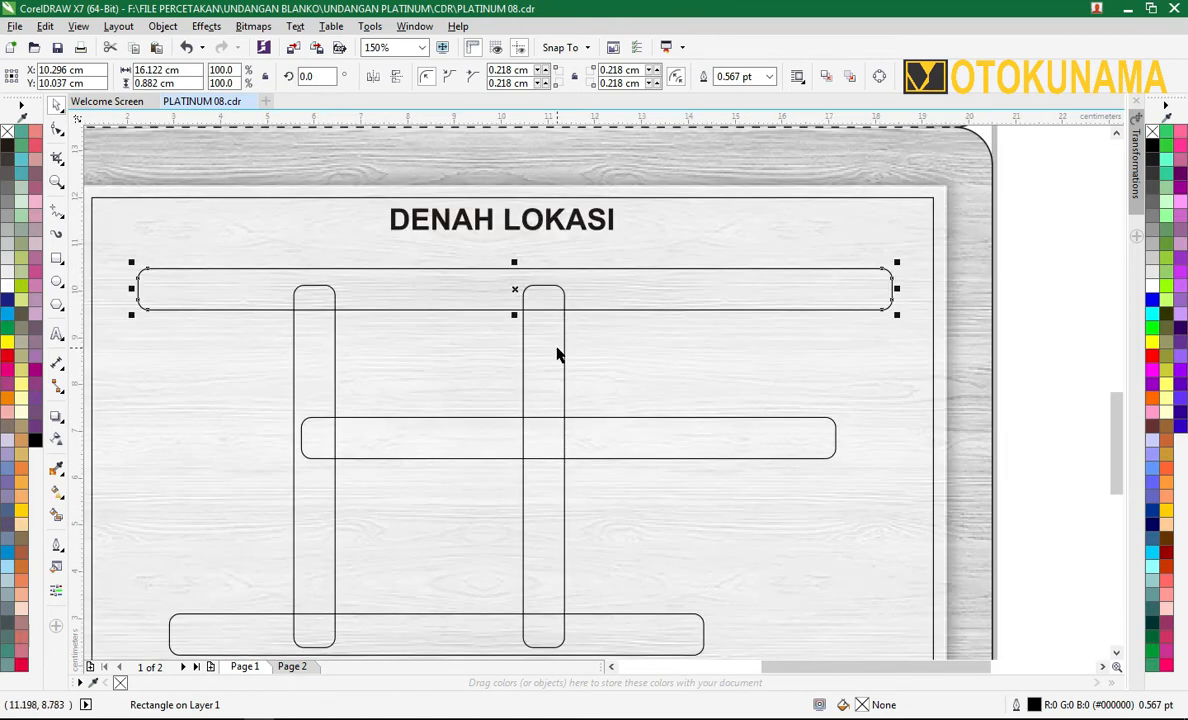
pyautogui.click(310, 350)
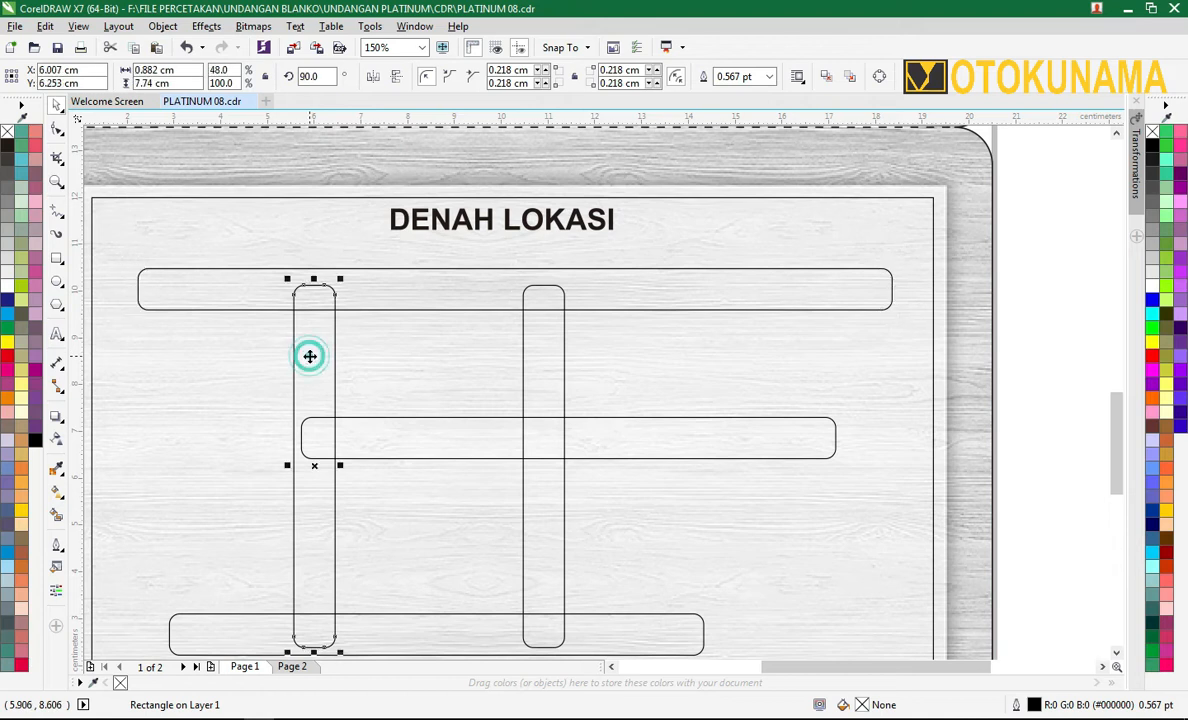
# Weld the upper horizontal road and the left vertical road into one shape.
pyautogui.click(261, 295)
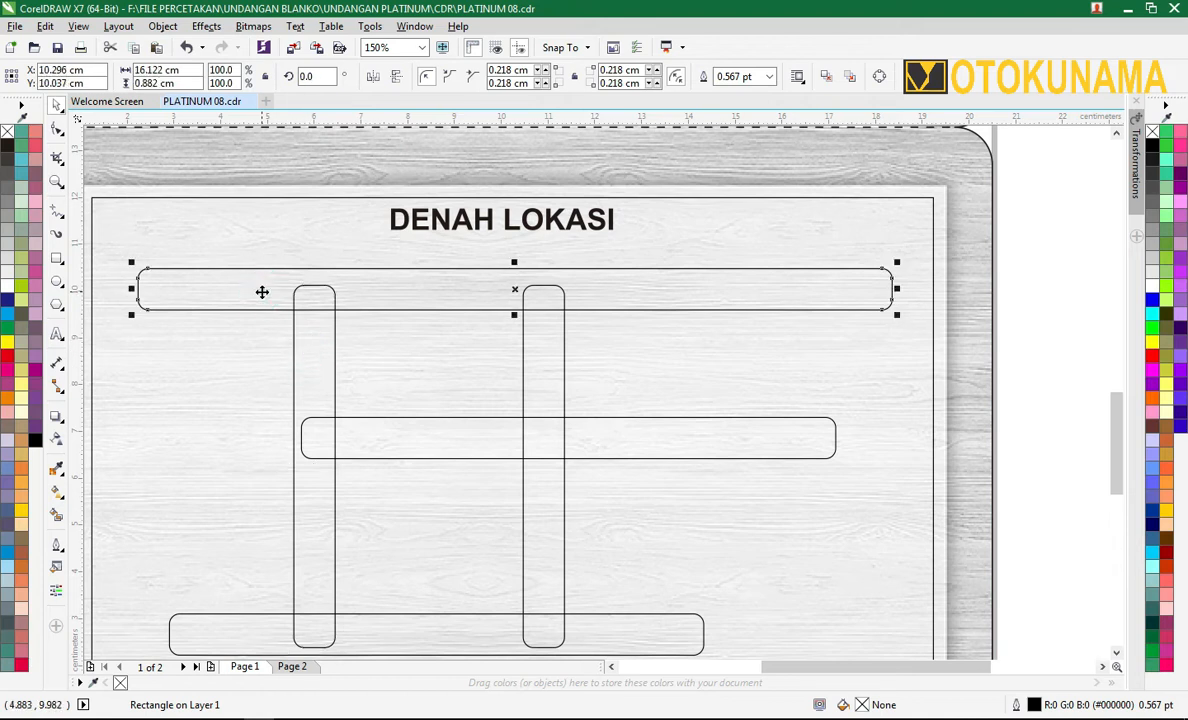
pyautogui.click(308, 333)
pyautogui.click(250, 286)
pyautogui.keyDown('shift'); pyautogui.click(313, 344); pyautogui.keyUp('shift')
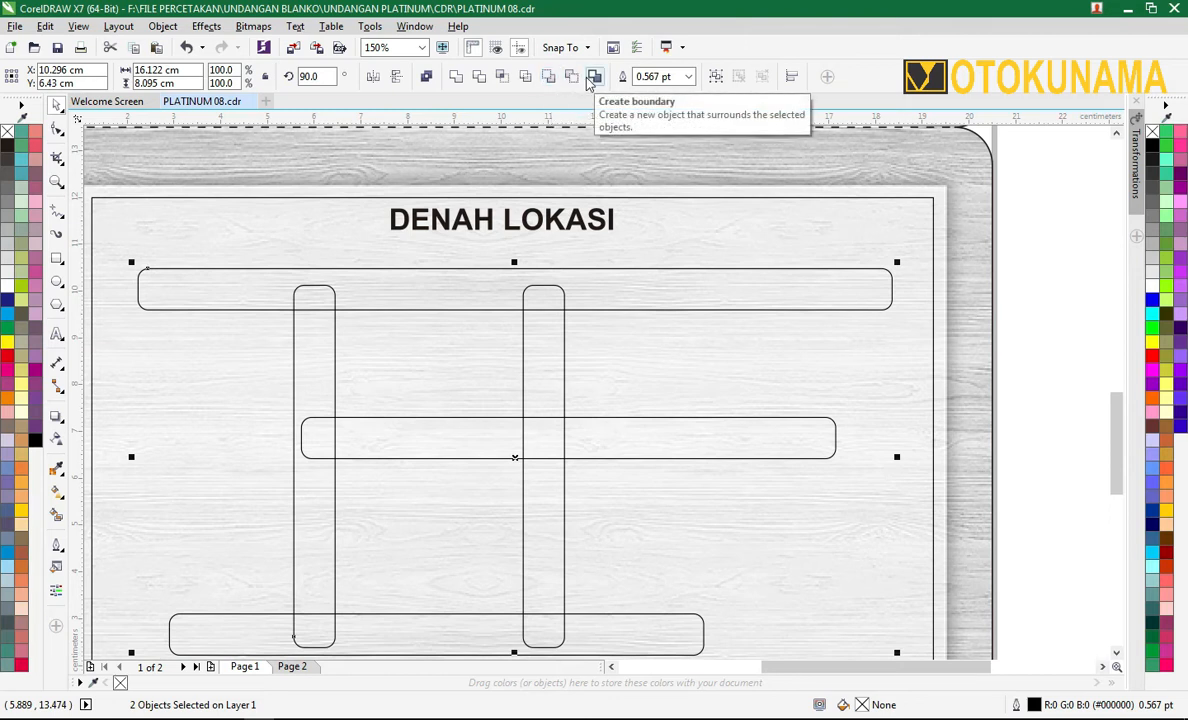
pyautogui.click(455, 80)
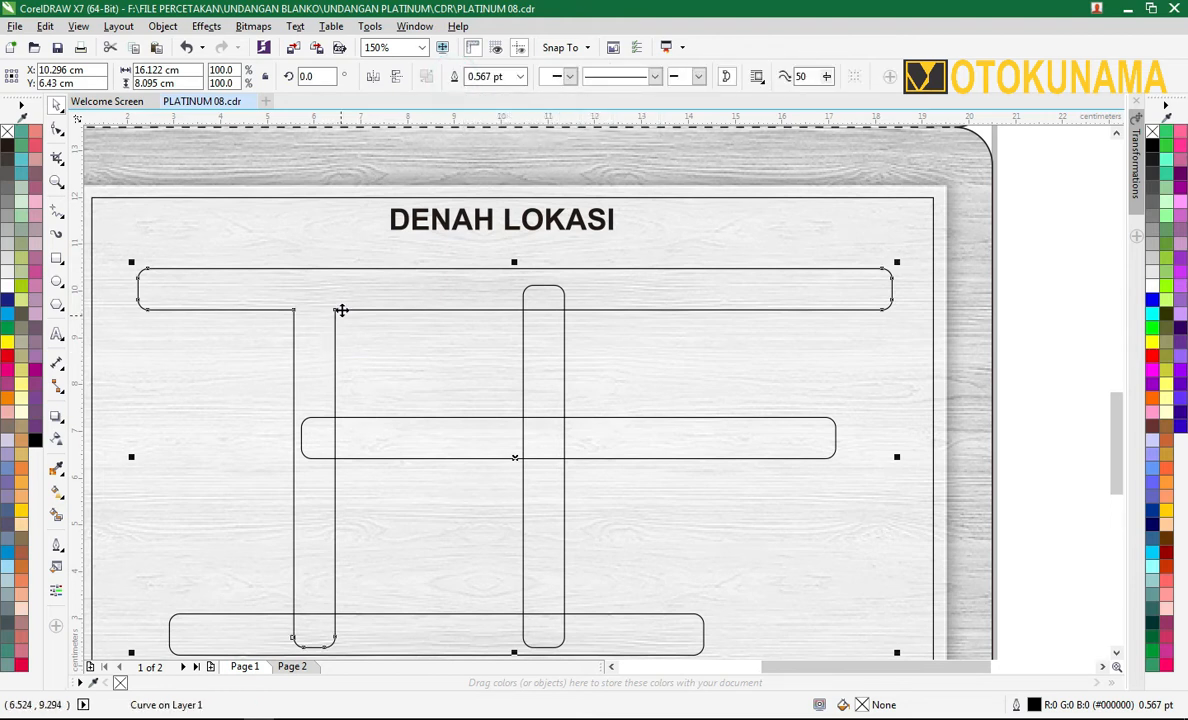
pyautogui.scroll(-2, 324, 316)
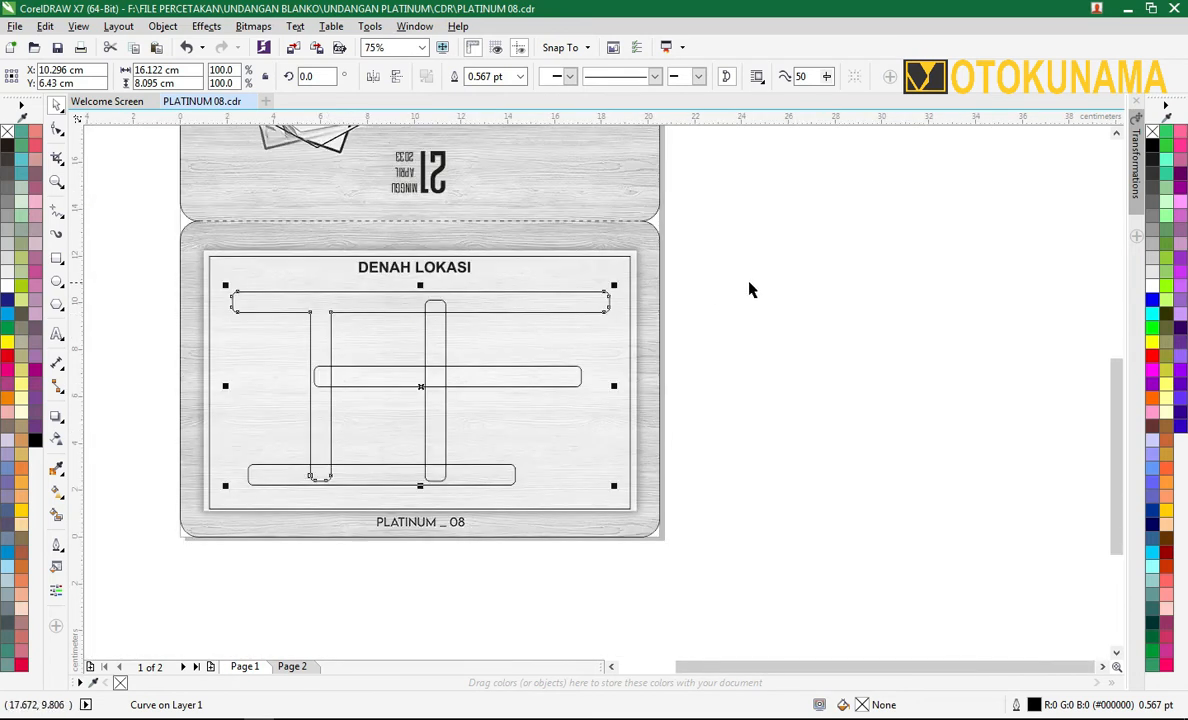
pyautogui.click(748, 281)
# Weld the lower horizontal road onto the joined upper and left road shape.
pyautogui.scroll(2, 318, 484)
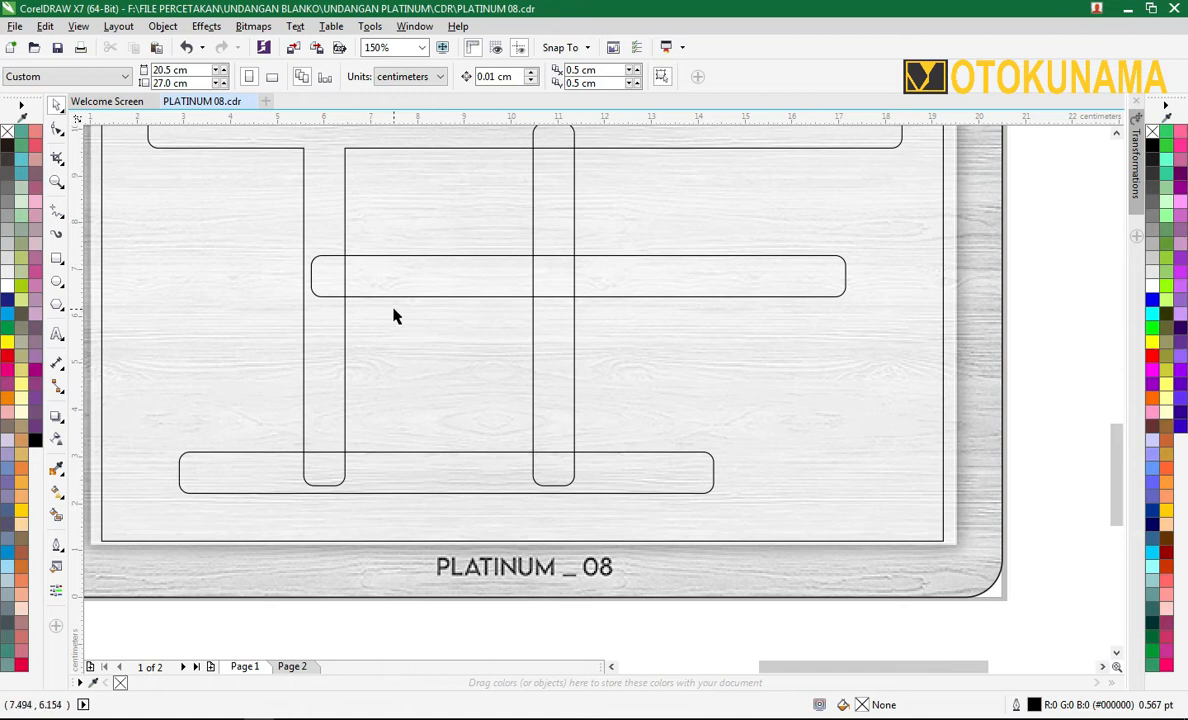
pyautogui.scroll(-2, 393, 316)
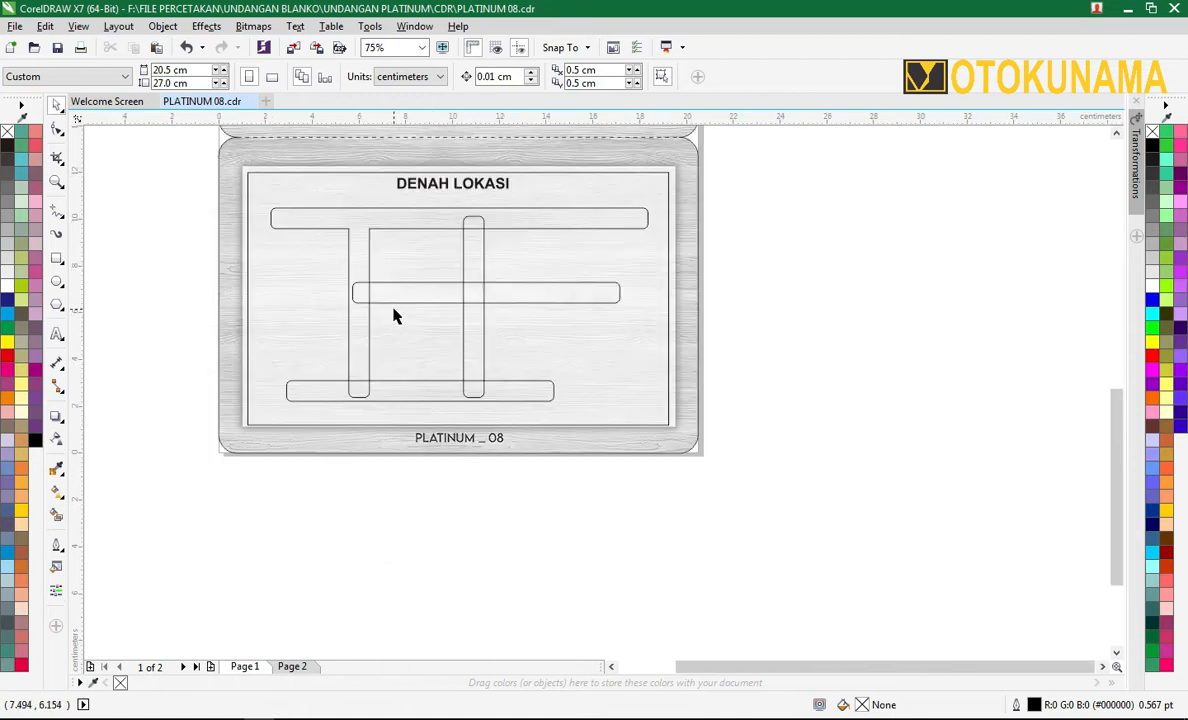
pyautogui.click(361, 244)
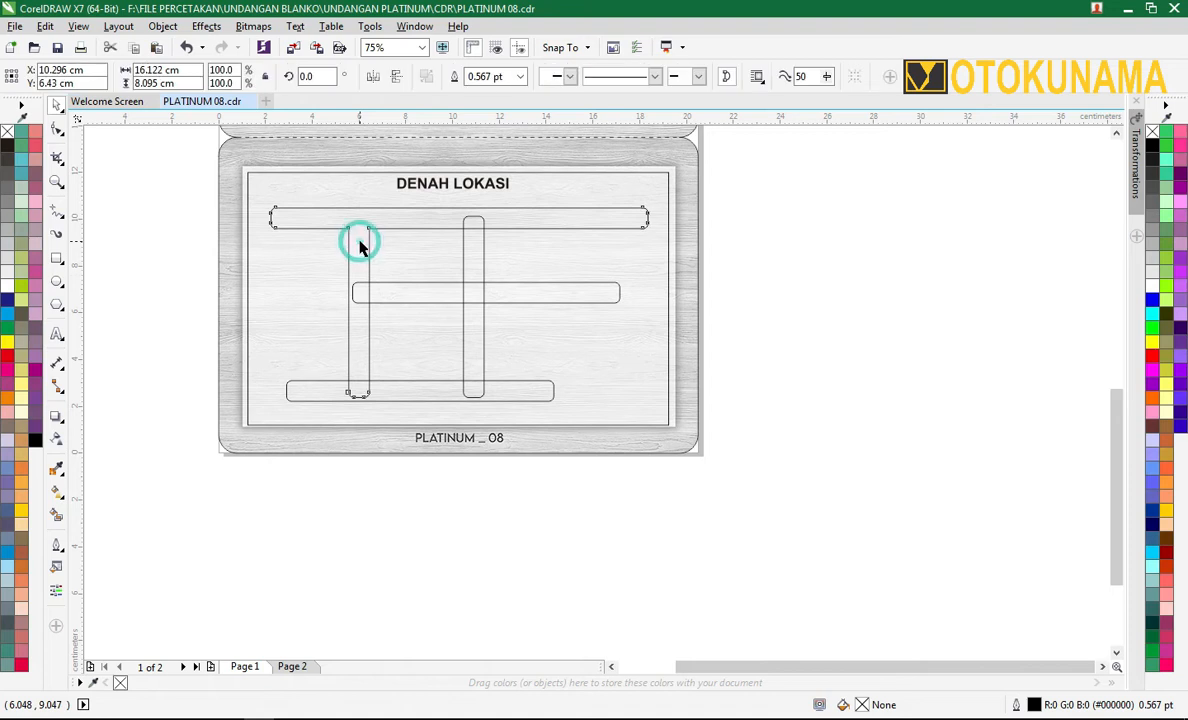
pyautogui.scroll(2, 384, 401)
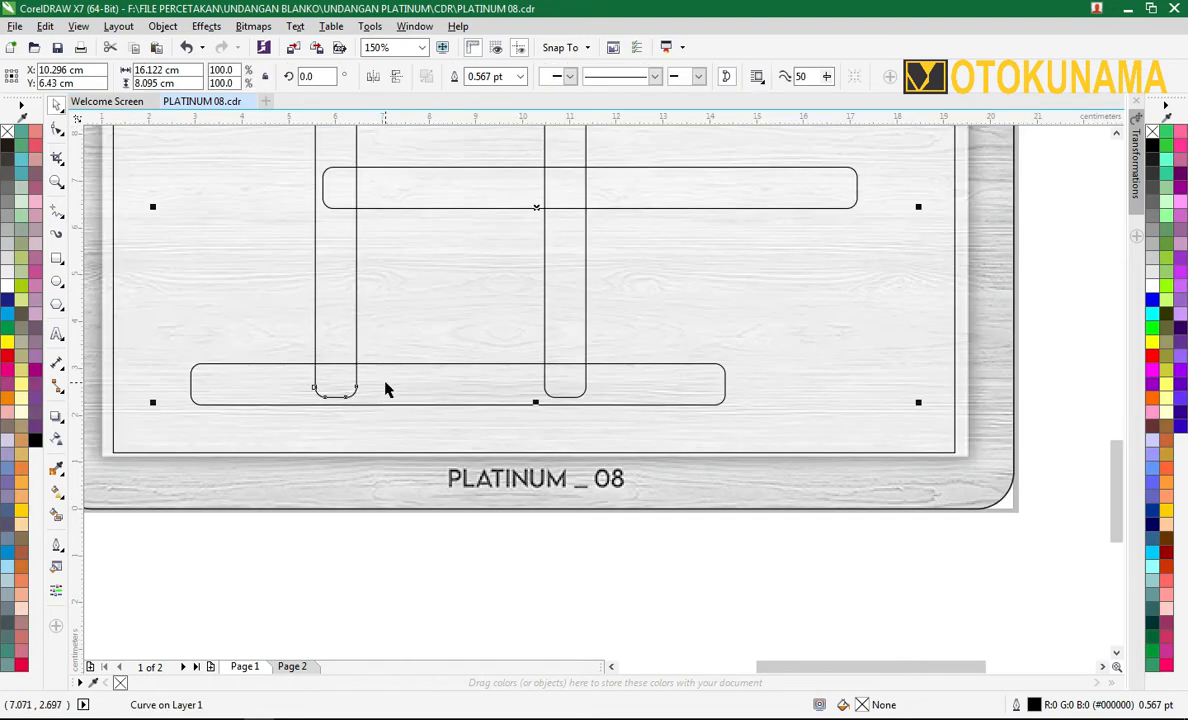
pyautogui.keyDown('shift'); pyautogui.click(385, 382); pyautogui.keyUp('shift')
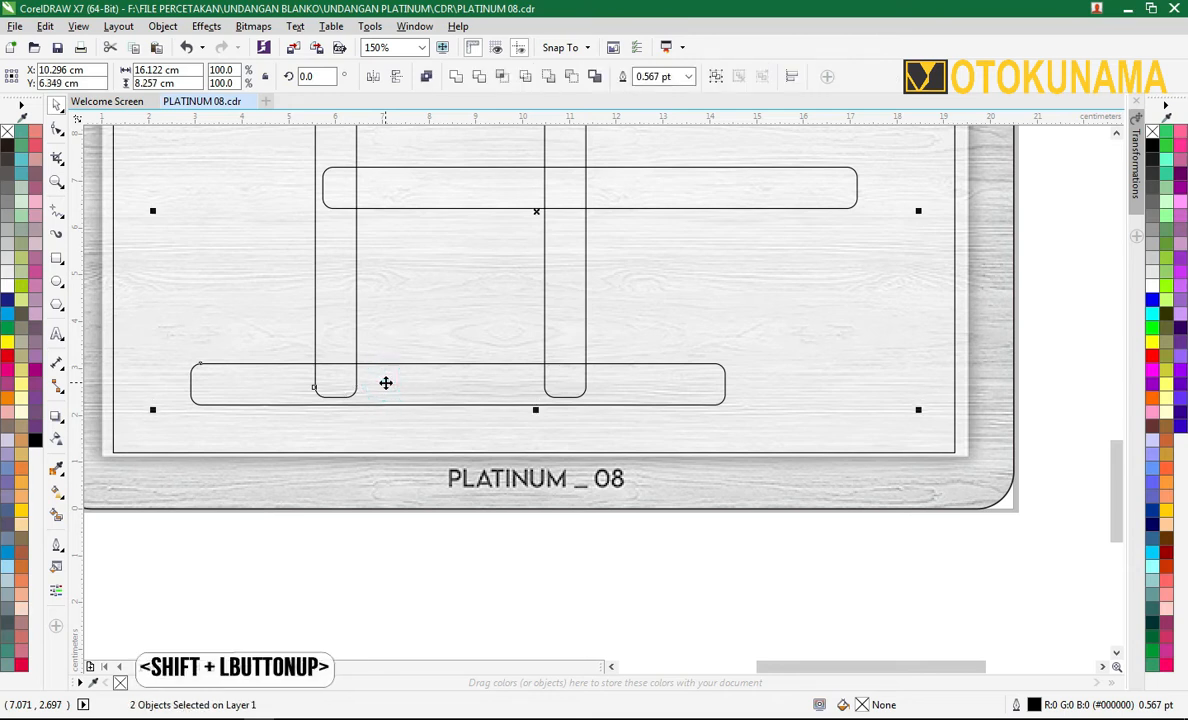
pyautogui.click(456, 76)
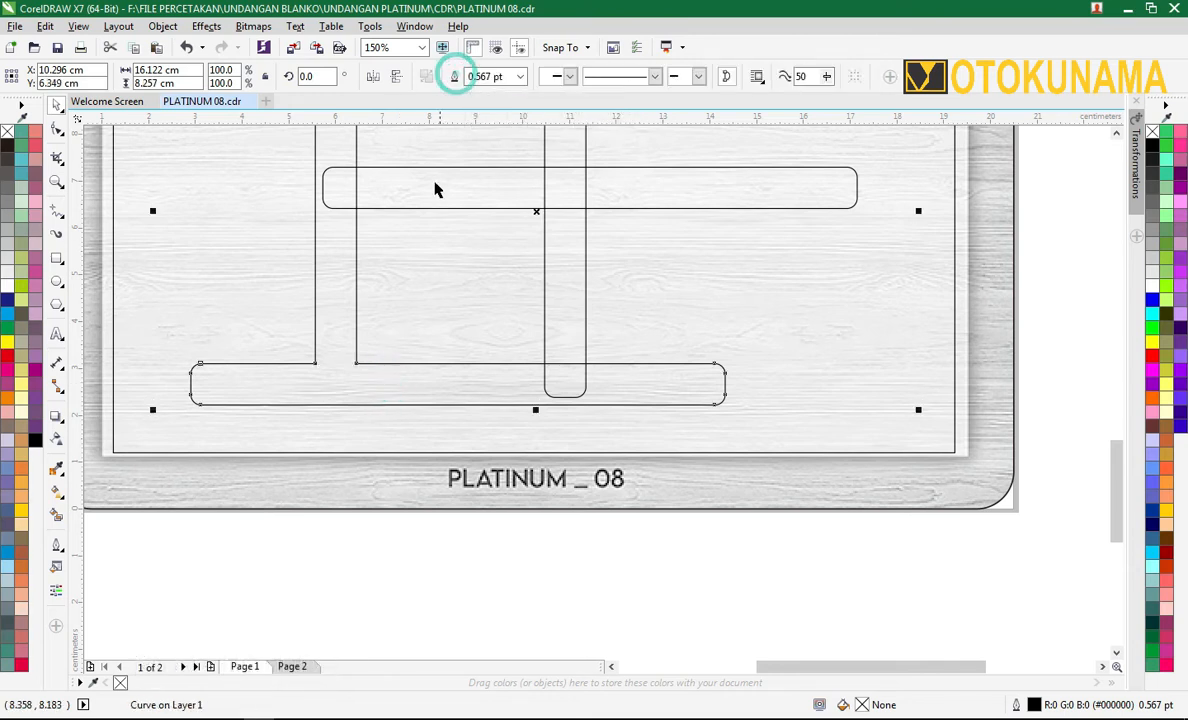
pyautogui.scroll(-2, 416, 337)
pyautogui.scroll(2, 411, 252)
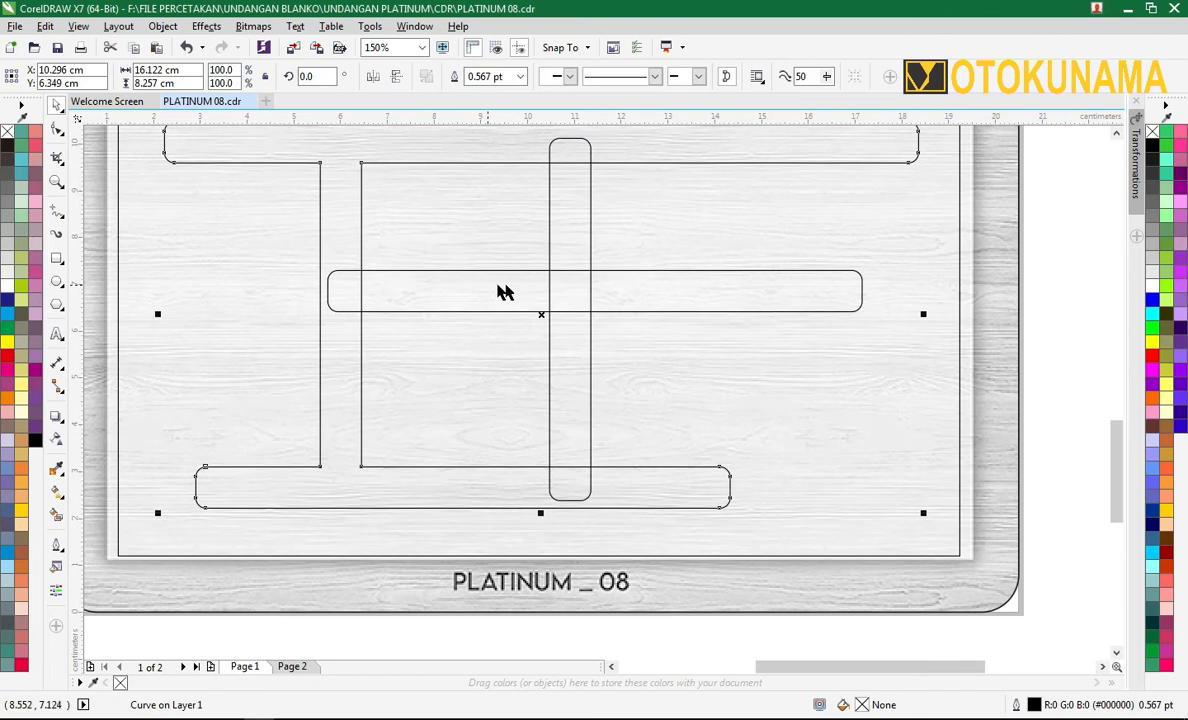
# Weld the middle horizontal road onto the joined road outline at the left vertical road.
pyautogui.click(1050, 239)
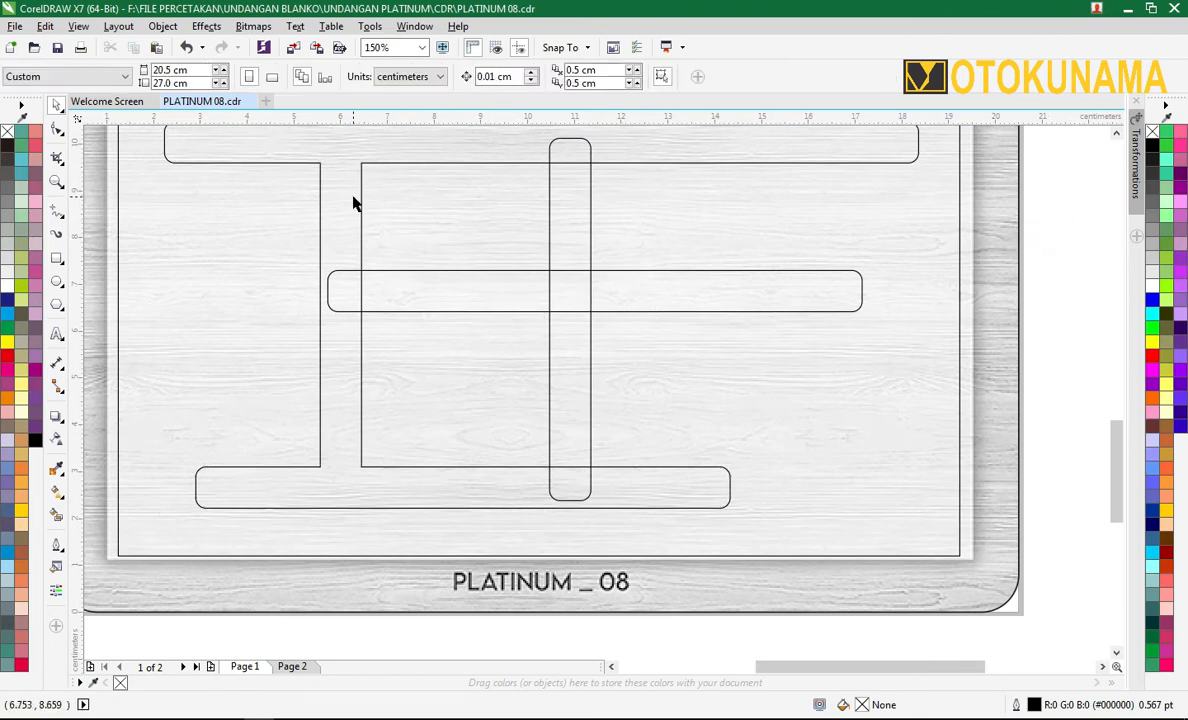
pyautogui.click(321, 179)
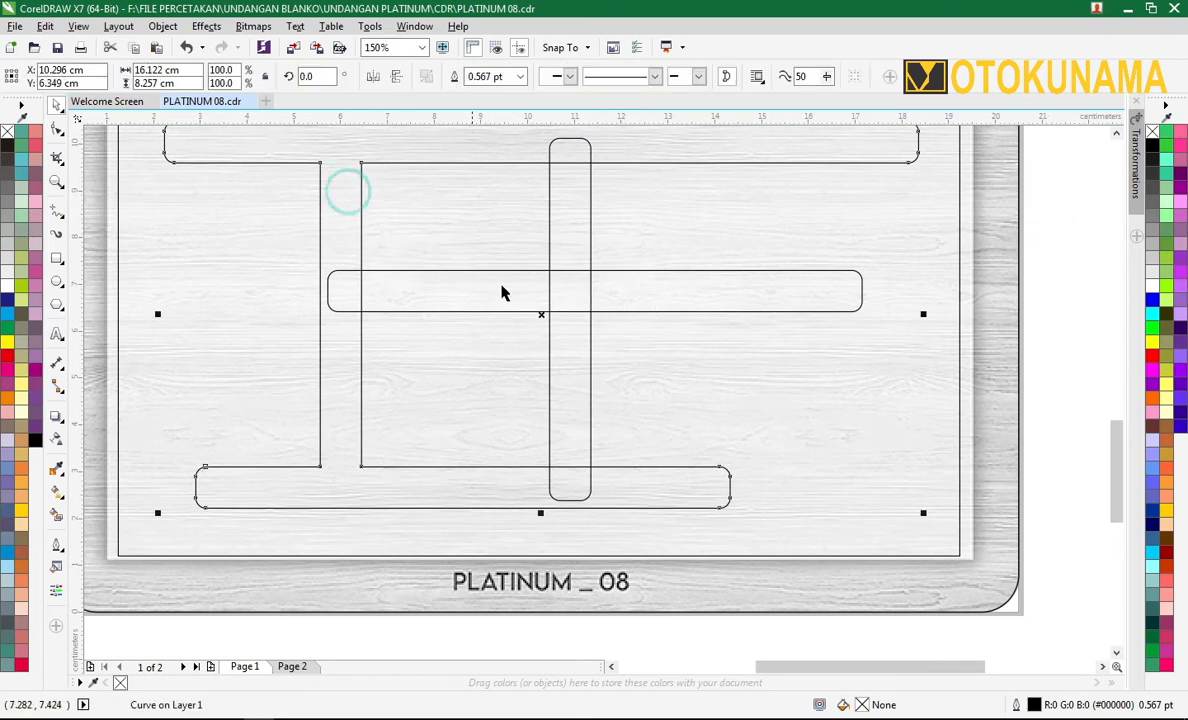
pyautogui.keyDown('shift'); pyautogui.click(627, 291); pyautogui.keyUp('shift')
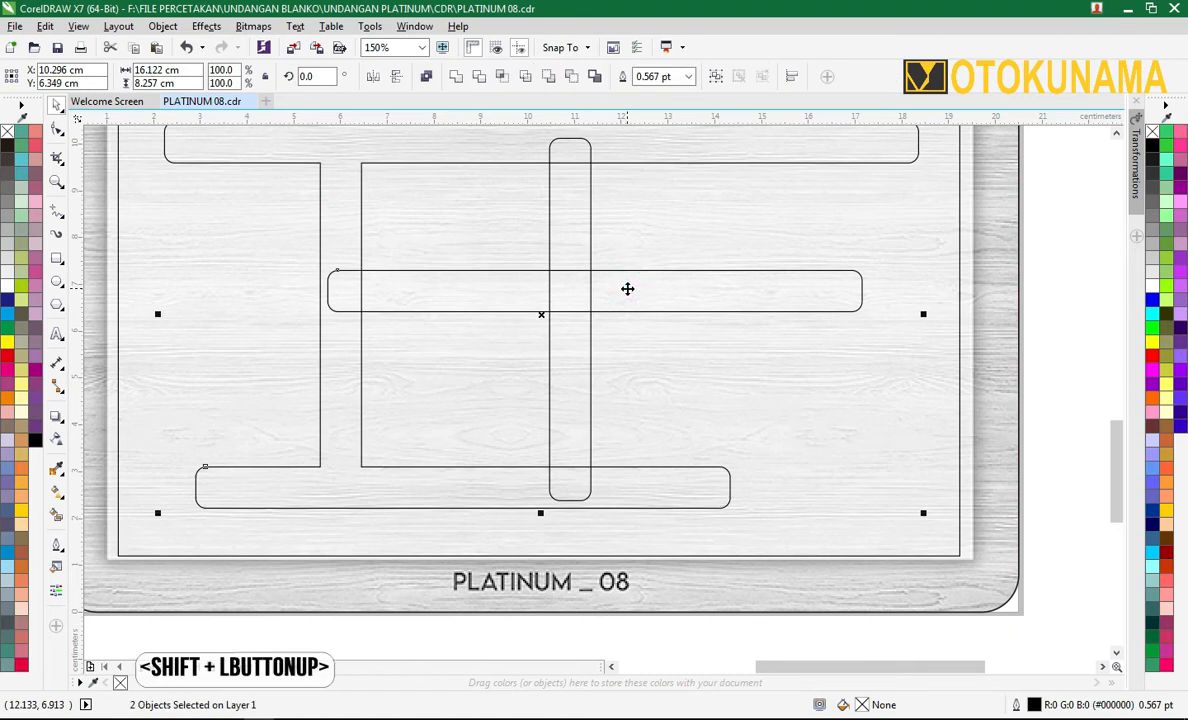
pyautogui.click(457, 80)
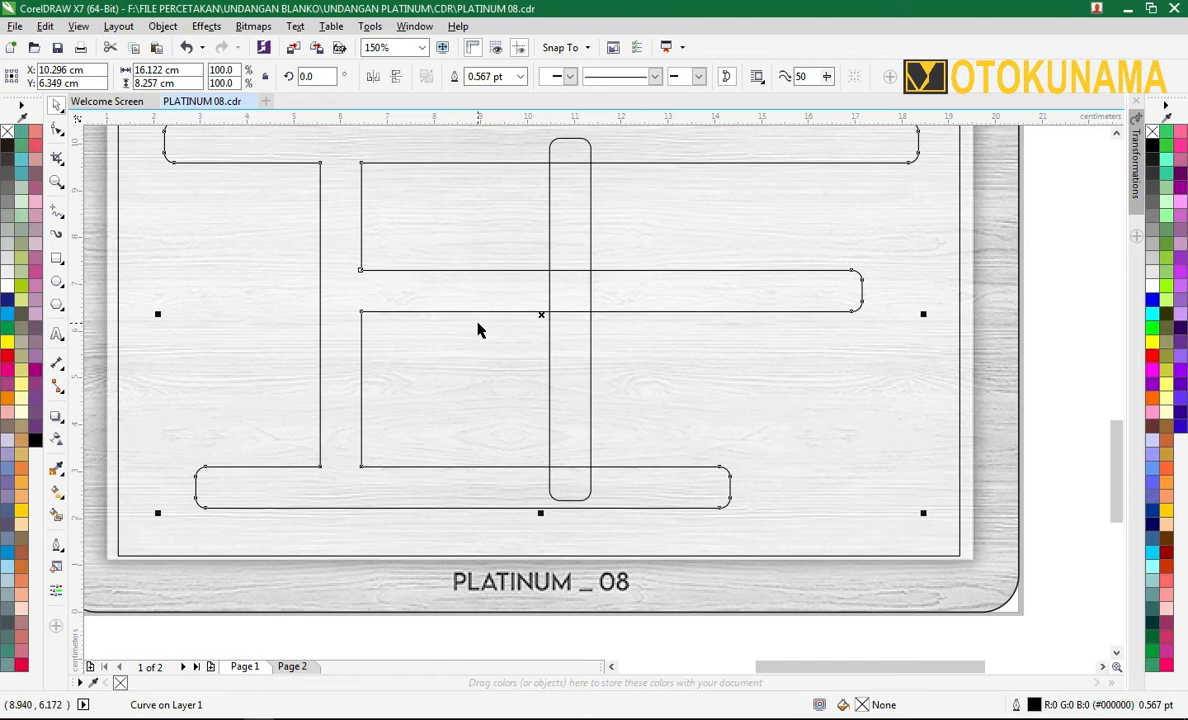
# Weld the remaining right vertical road into the combined outline so all roads form a single network.
pyautogui.scroll(-2, 504, 313)
pyautogui.click(783, 258)
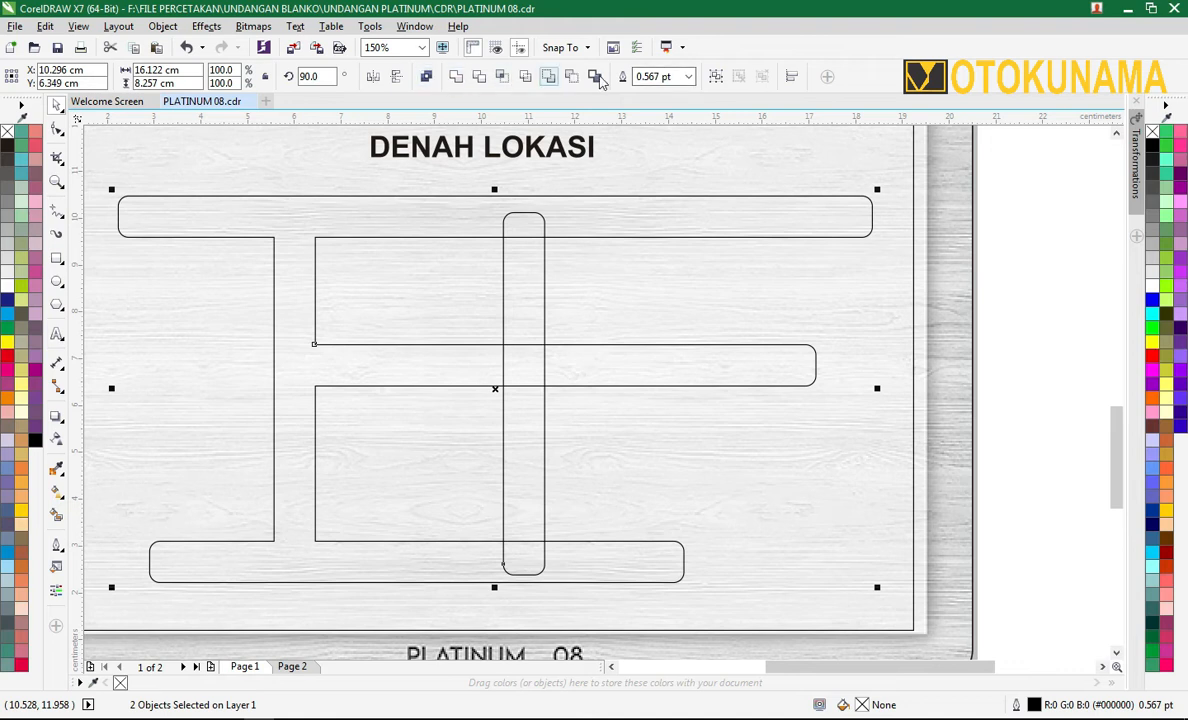
pyautogui.click(994, 212)
pyautogui.click(670, 228)
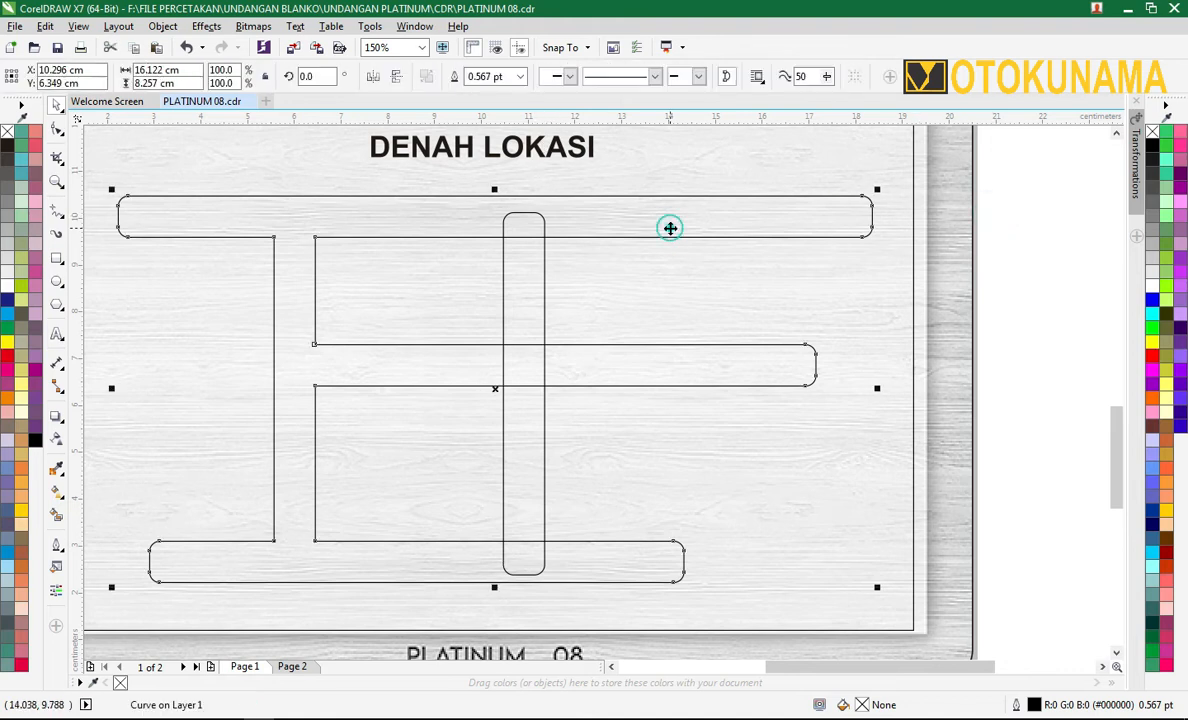
pyautogui.keyDown('shift'); pyautogui.click(531, 276); pyautogui.keyUp('shift')
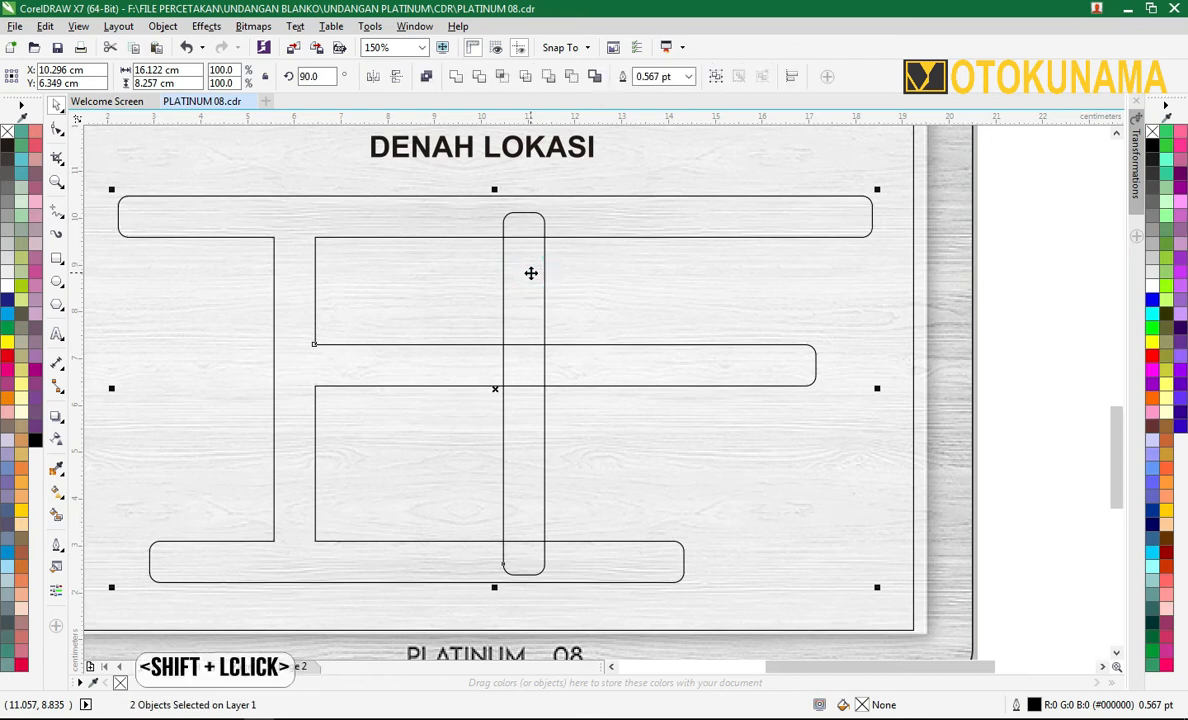
pyautogui.click(455, 77)
pyautogui.scroll(-3, 530, 286)
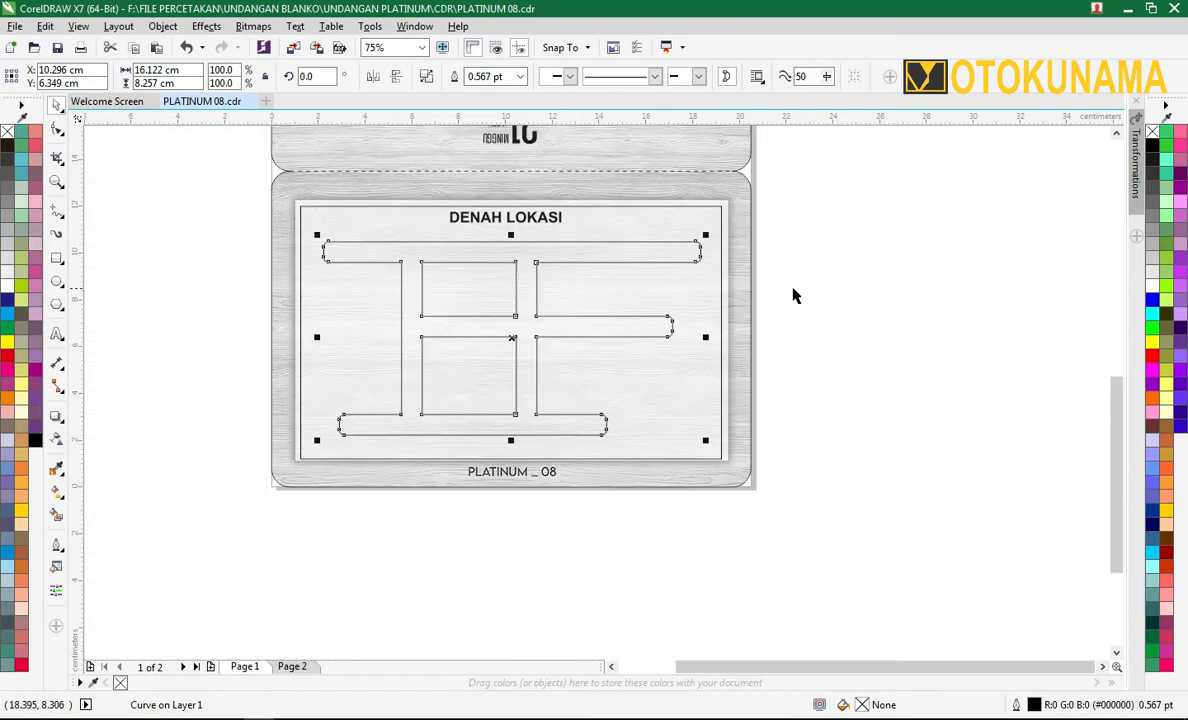
pyautogui.click(792, 290)
# Add the artistic text label "Jl. Kemerdekaan" inside the left part of the upper horizontal road.
pyautogui.scroll(3, 540, 290)
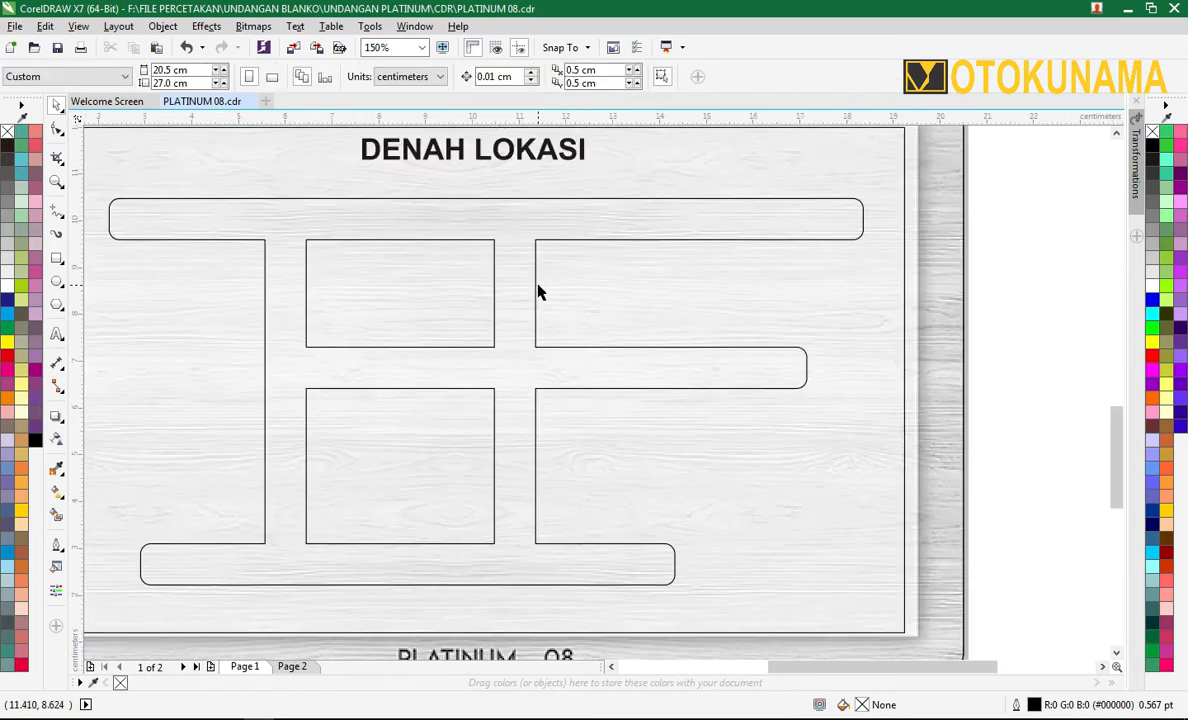
pyautogui.scroll(-3, 538, 291)
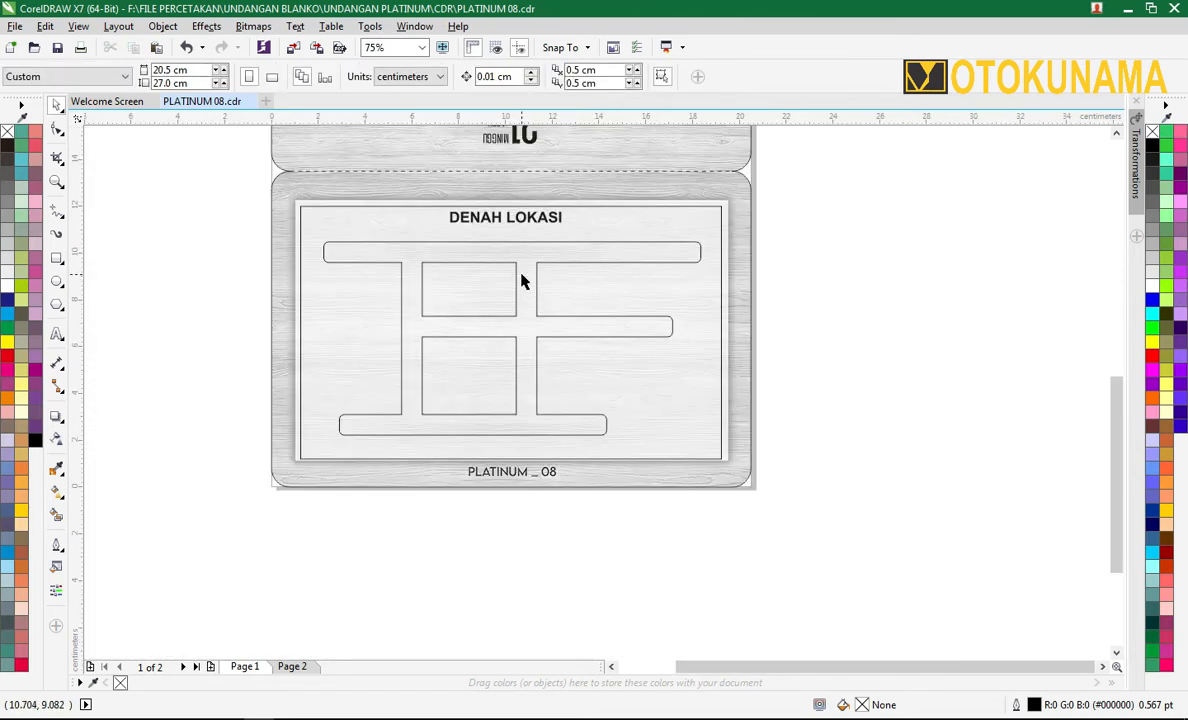
pyautogui.scroll(3, 520, 279)
pyautogui.scroll(-3, 520, 281)
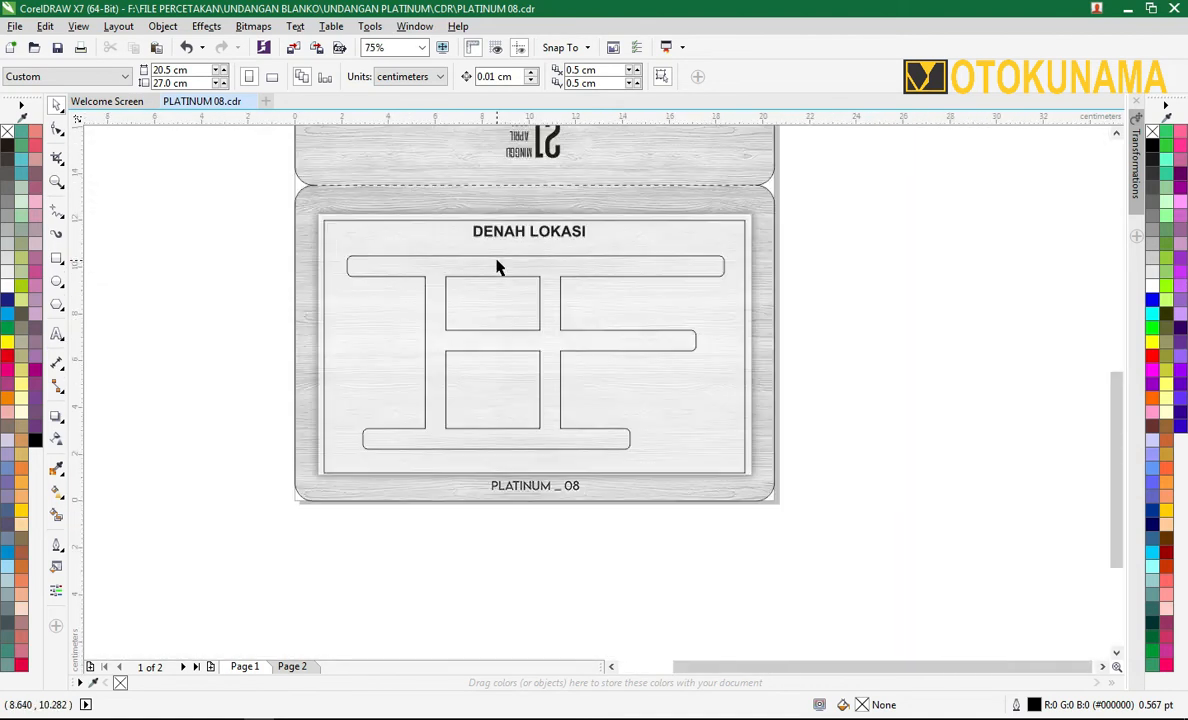
pyautogui.click(57, 334)
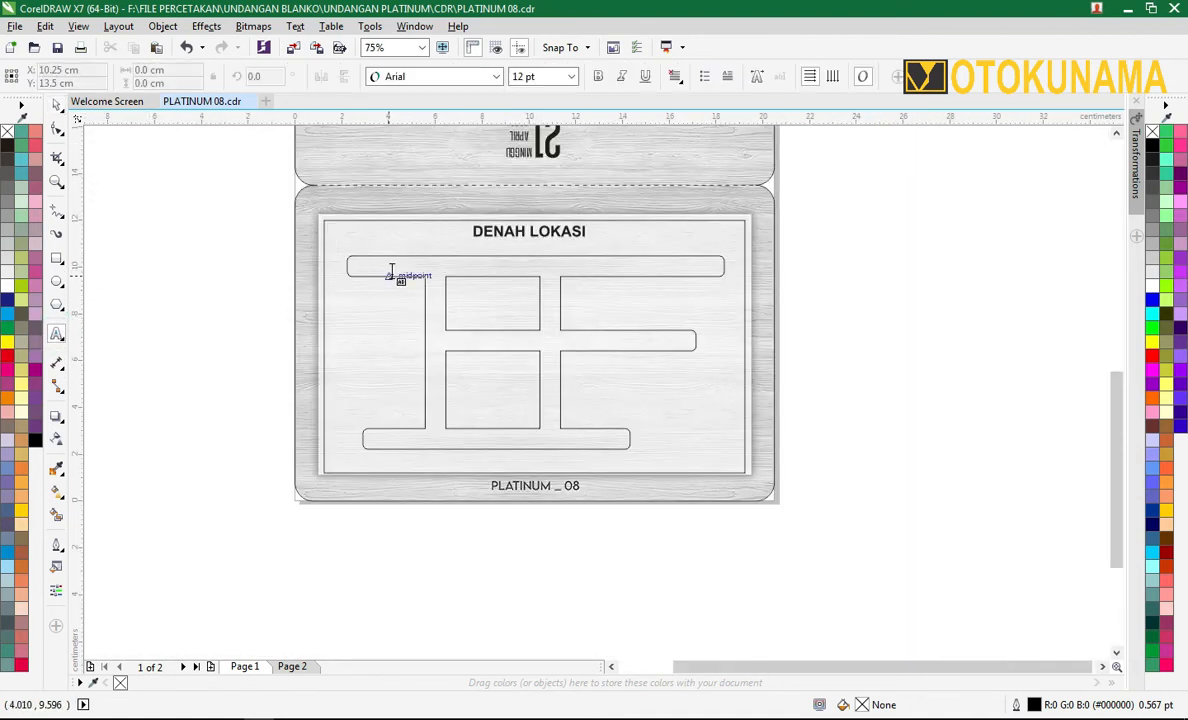
pyautogui.scroll(4, 392, 268)
pyautogui.click(339, 256)
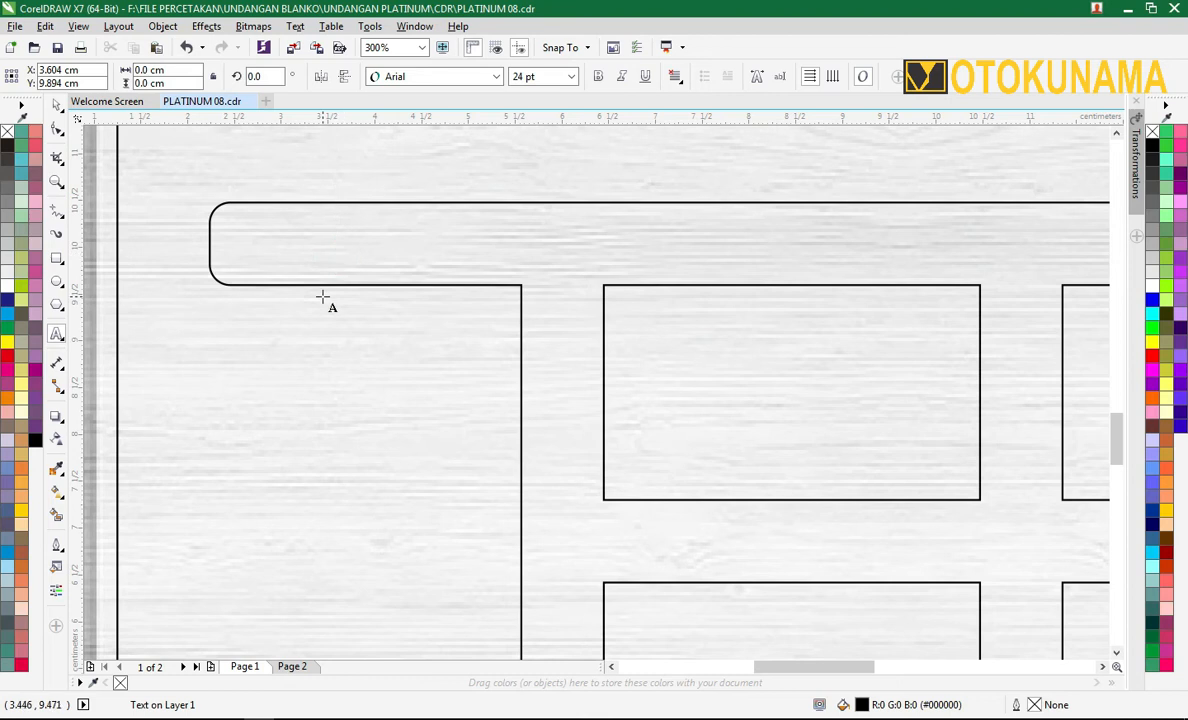
pyautogui.press('capslock')
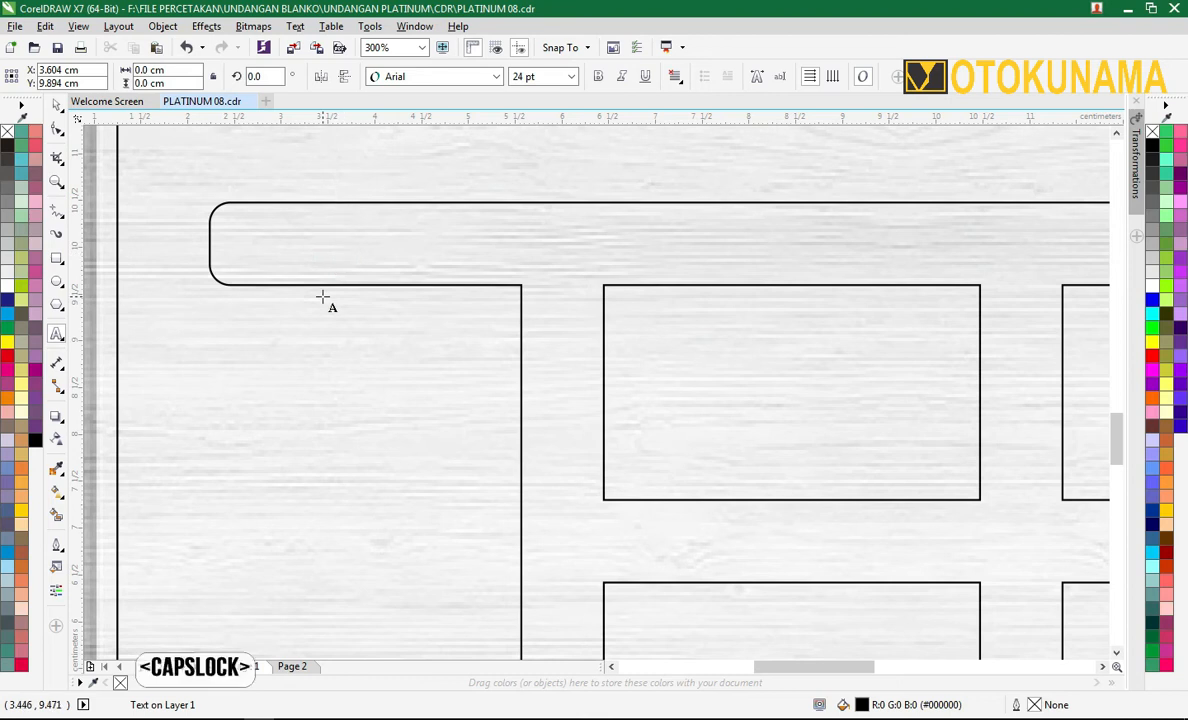
pyautogui.write('JL.')
pyautogui.press('capslock')
pyautogui.write('K')
pyautogui.press('capslock')
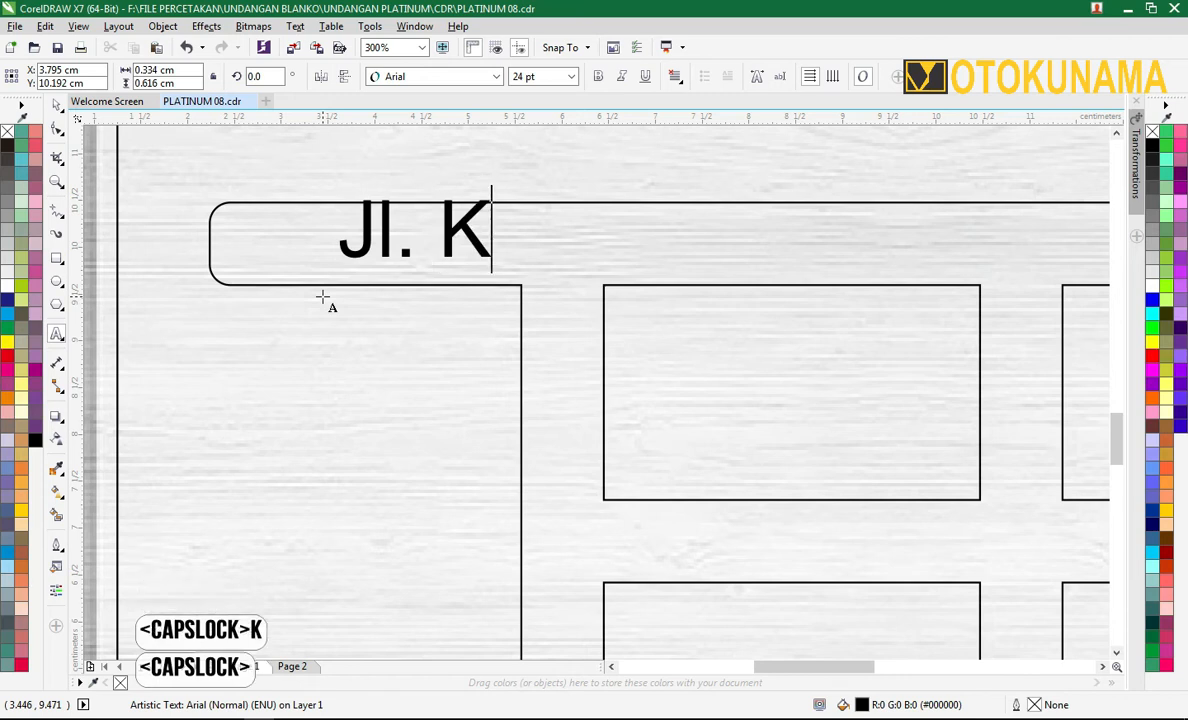
pyautogui.write('emerdekaan')
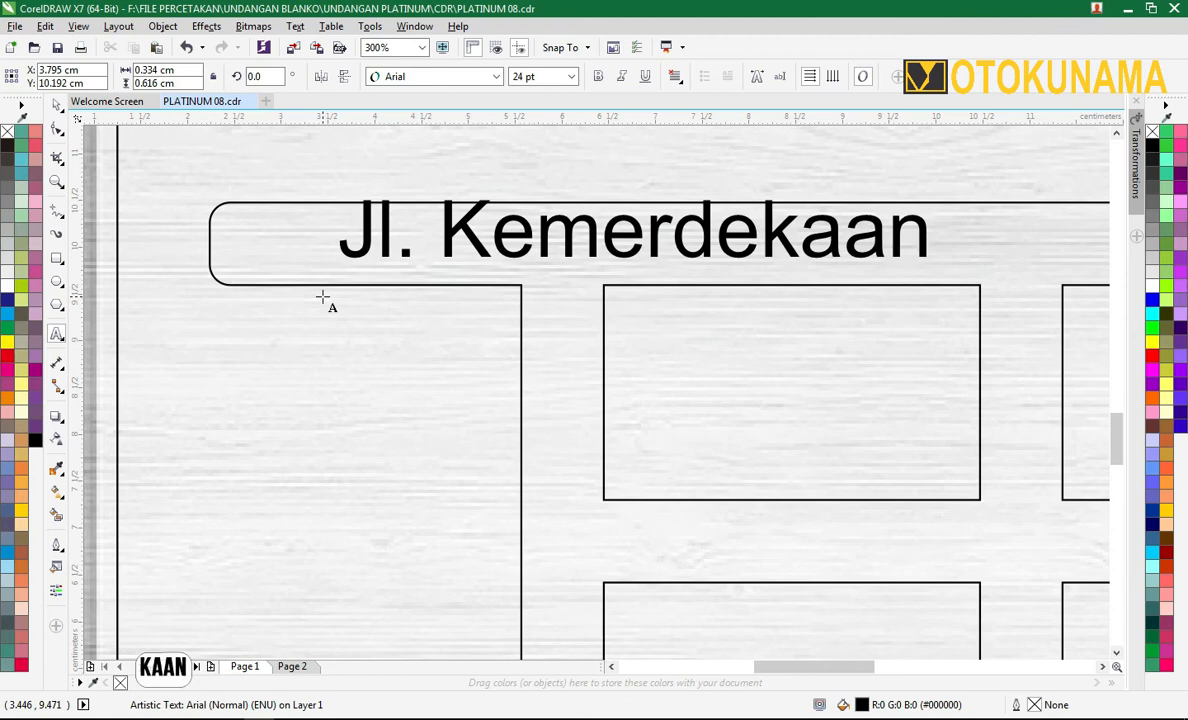
pyautogui.press('Escape')
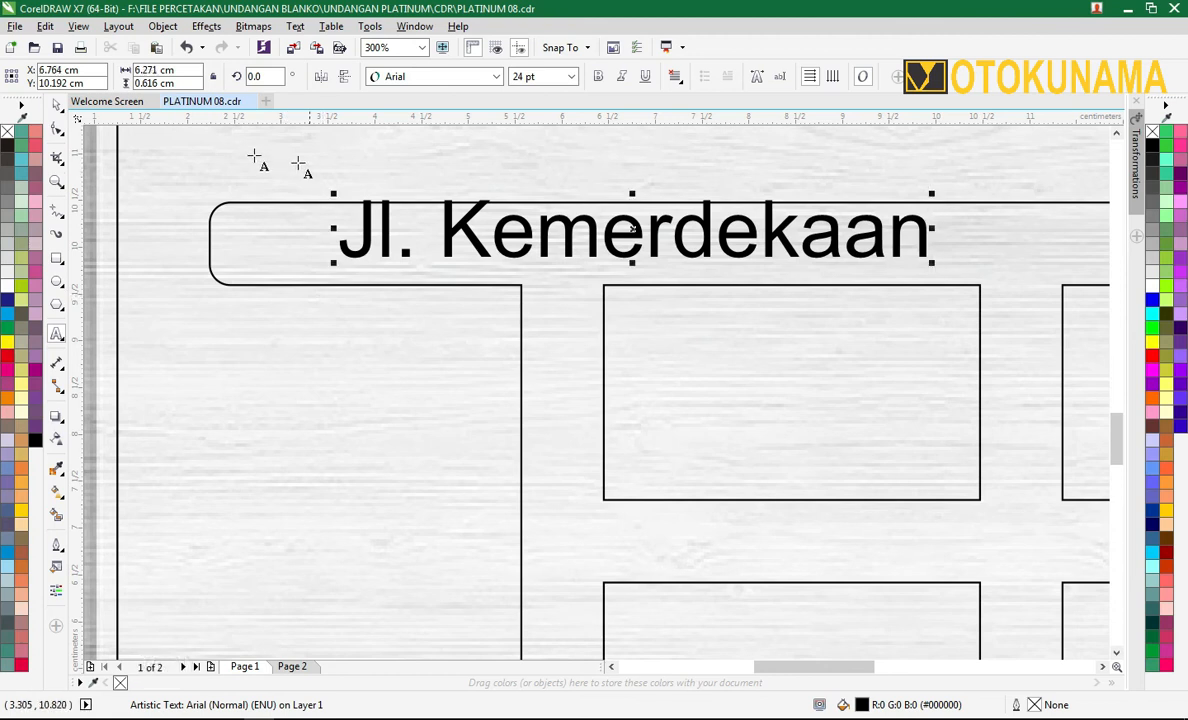
# Set the font size of the "Jl. Kemerdekaan" label to 12 pt.
pyautogui.click(57, 107)
pyautogui.scroll(-1, 372, 240)
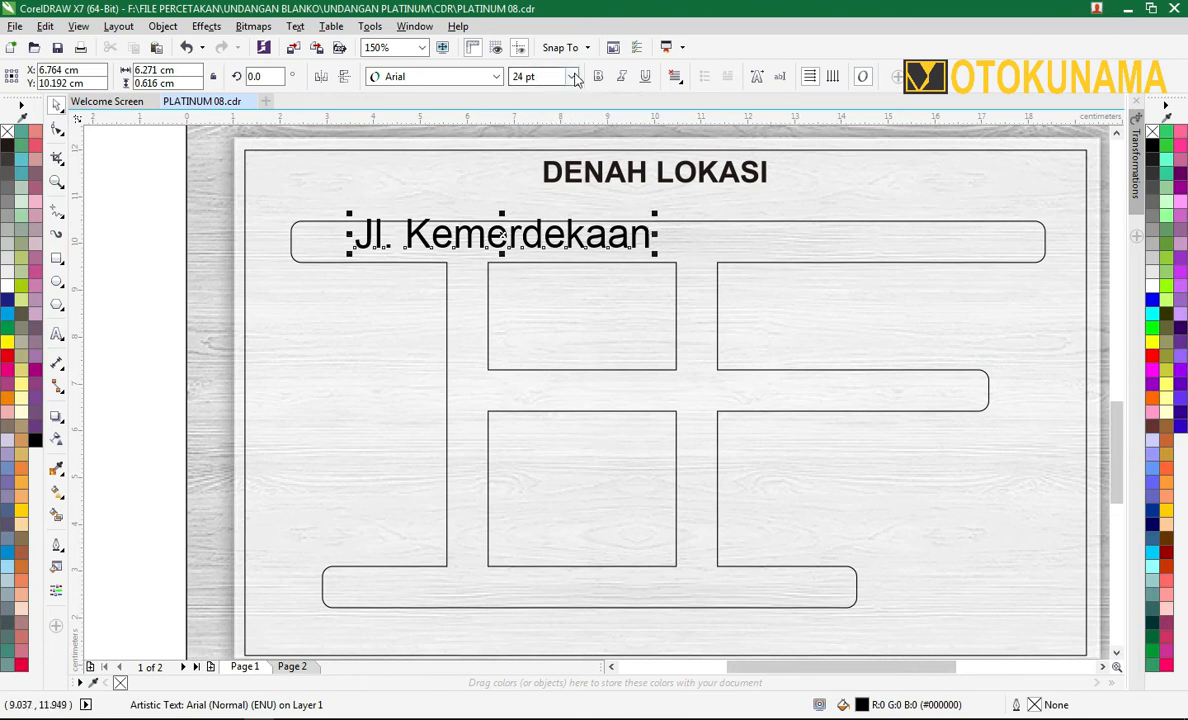
pyautogui.click(57, 336)
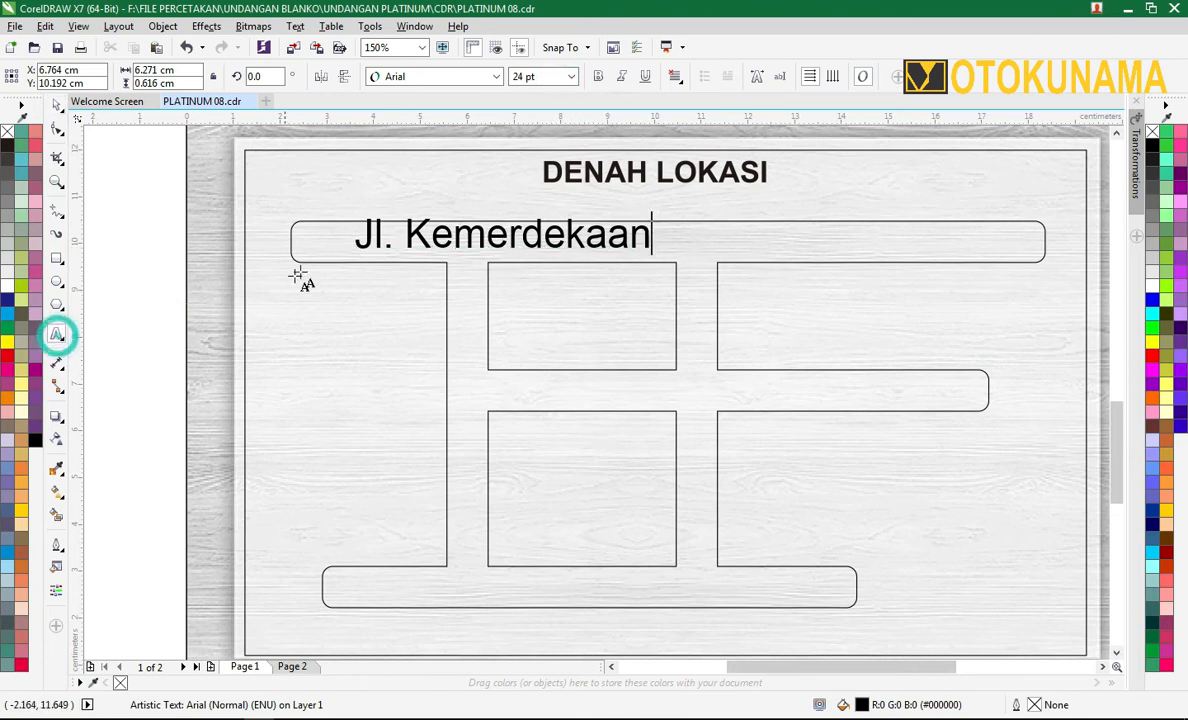
pyautogui.moveTo(343, 236); pyautogui.dragTo(660, 253)
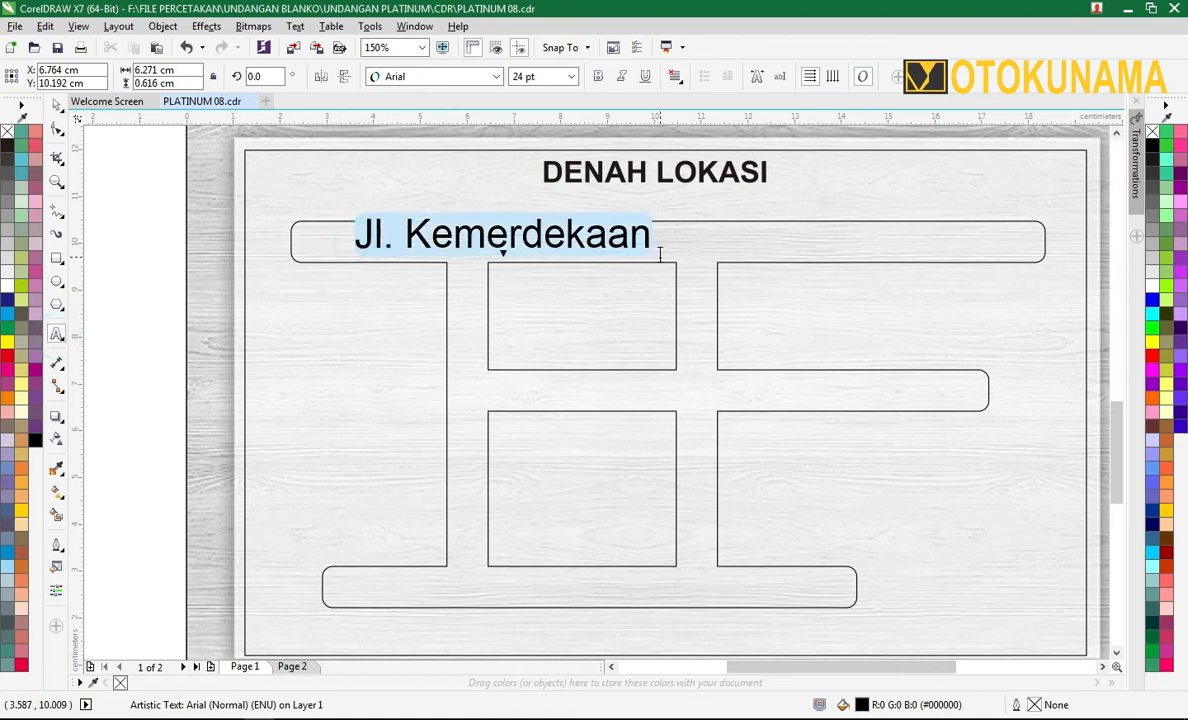
pyautogui.click(571, 76)
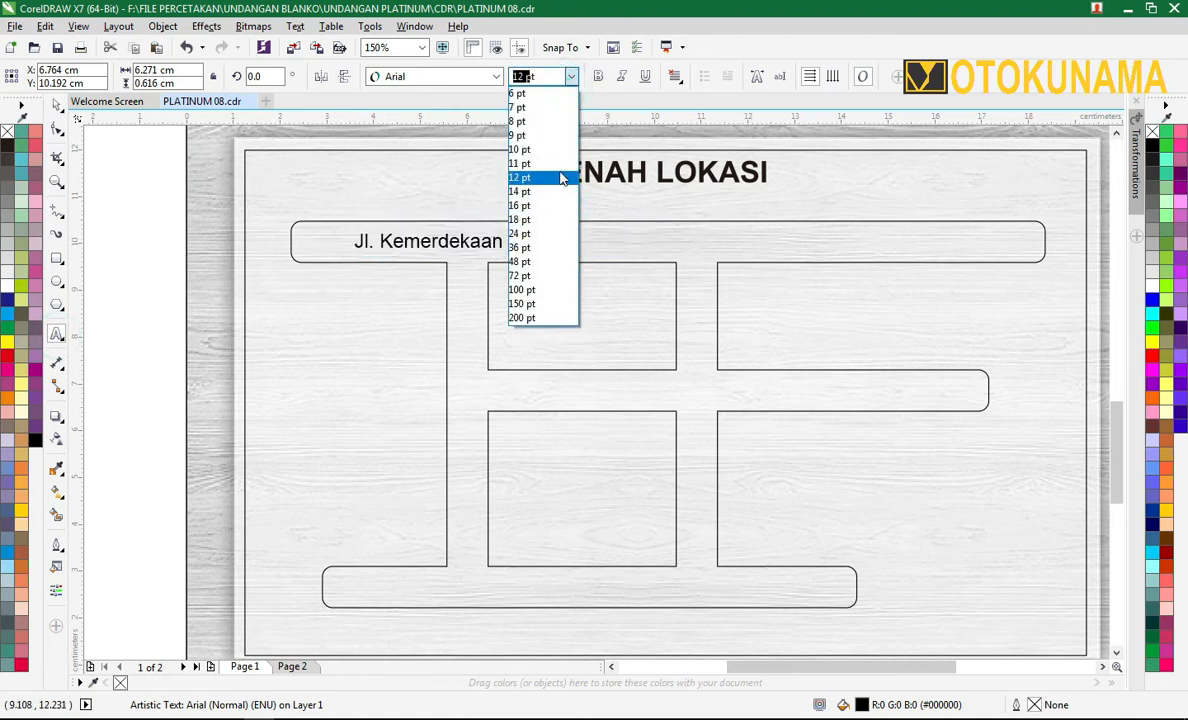
pyautogui.click(563, 177)
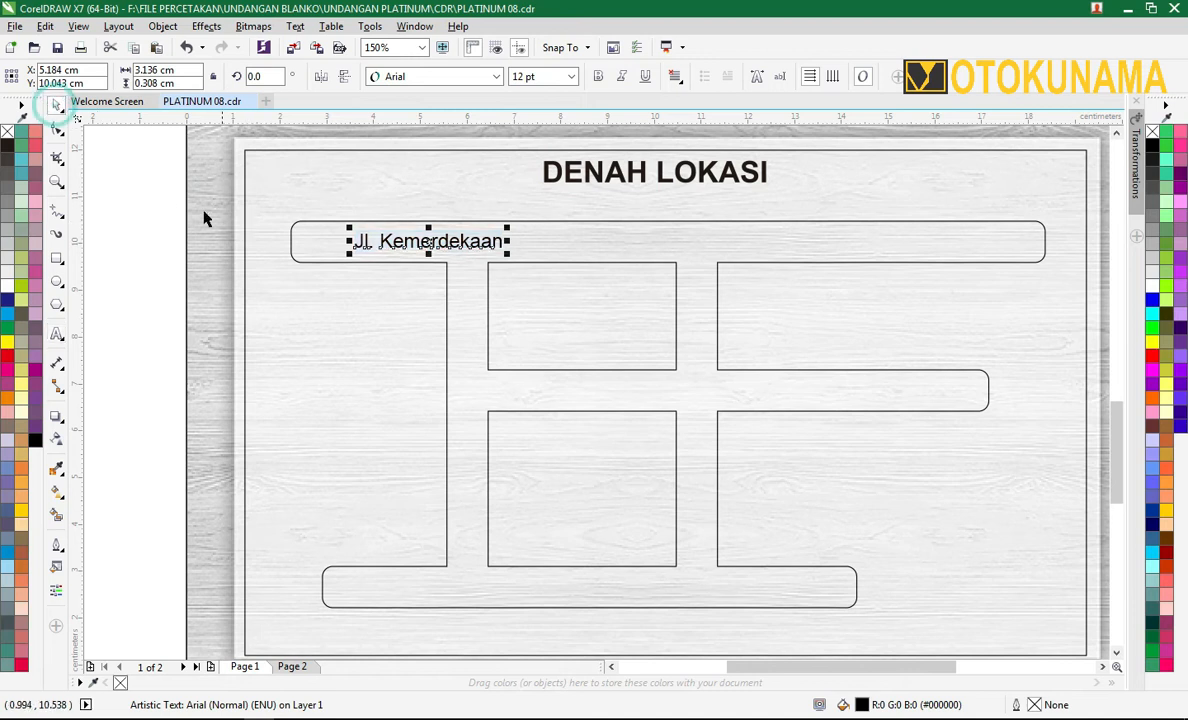
pyautogui.click(146, 204)
# Place a copy of the "Jl. Kemerdekaan" label about 9.4 cm to its right on the same upper road.
pyautogui.click(390, 250)
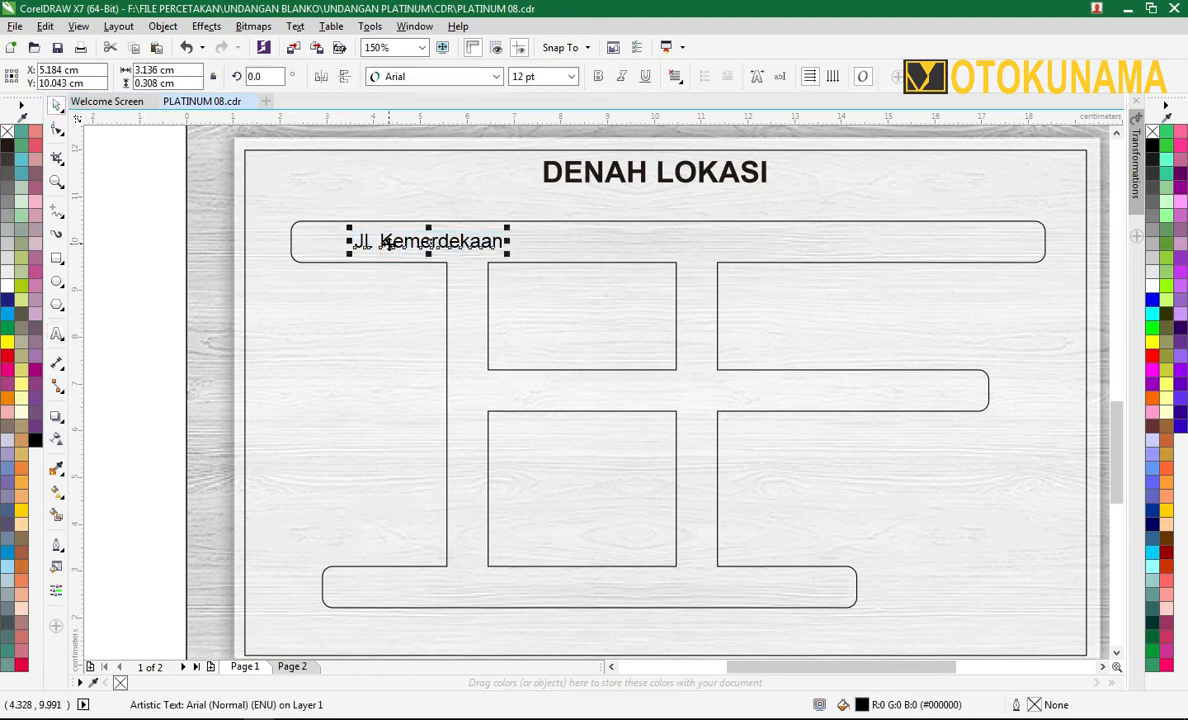
pyautogui.moveTo(388, 243); pyautogui.dragTo(828, 243)
pyautogui.rightClick(828, 243)
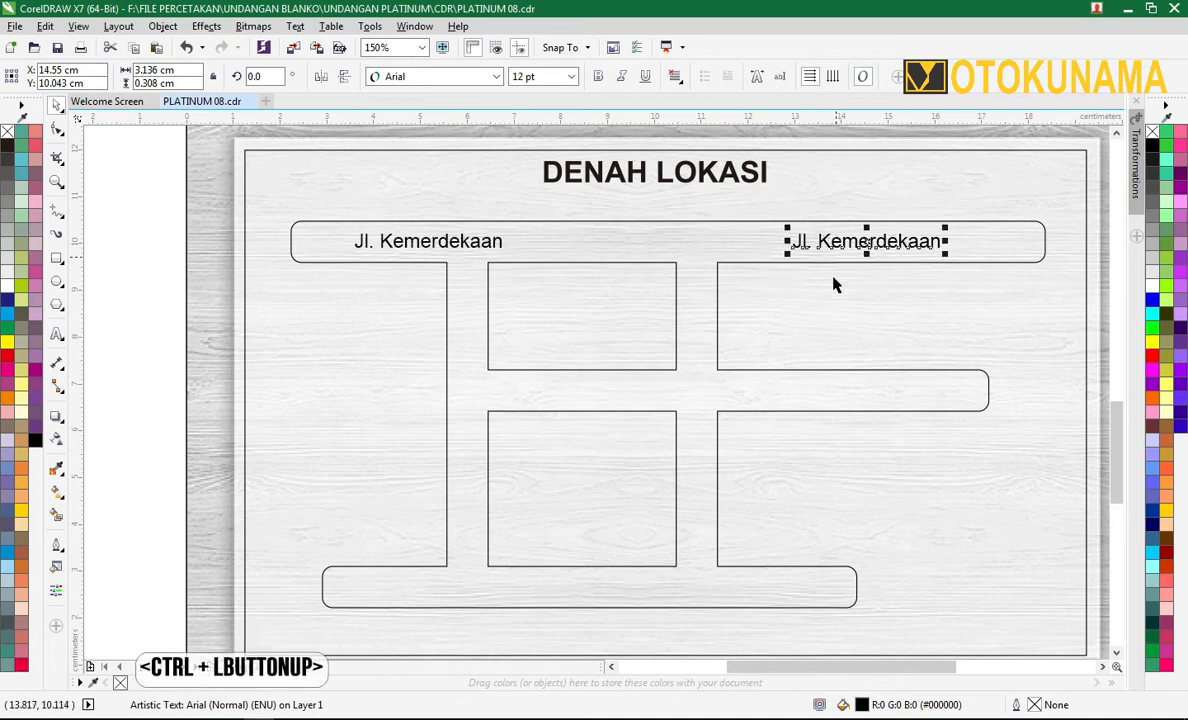
# Place a copy of the left "Jl. Kemerdekaan" label about 2.7 cm below it and rotate the copy by 90°.
pyautogui.click(437, 241)
pyautogui.moveTo(437, 241); pyautogui.dragTo(446, 366)
pyautogui.rightClick(446, 366)
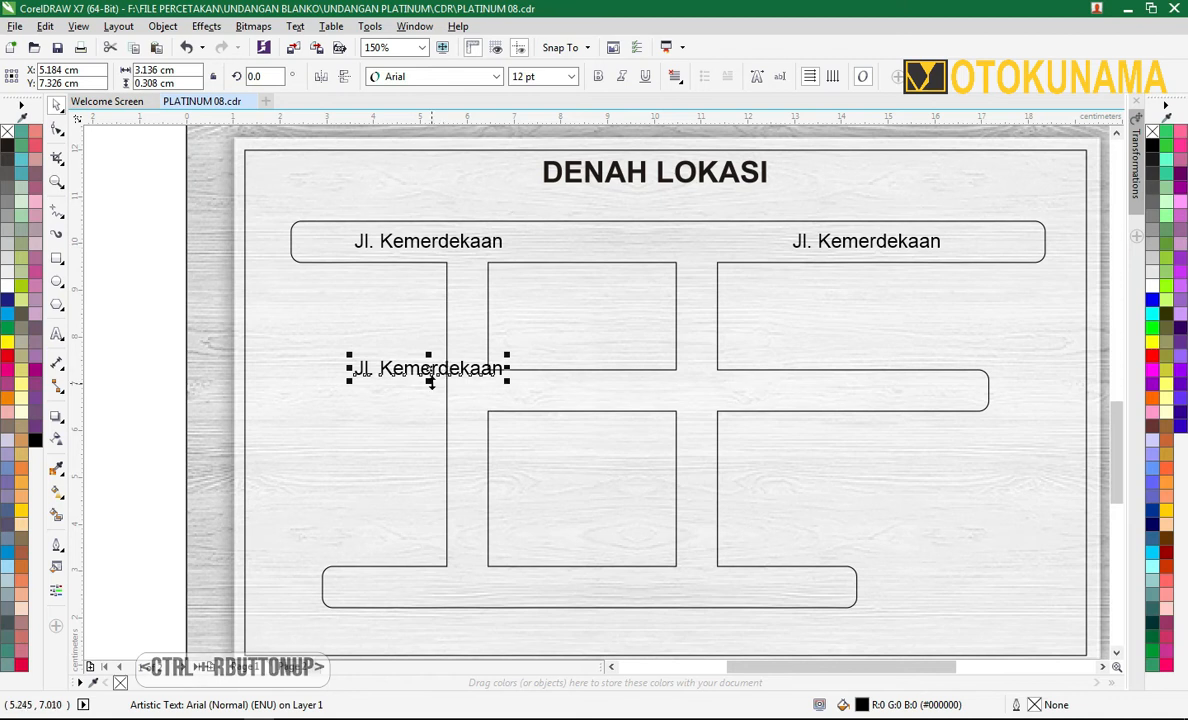
pyautogui.click(260, 78)
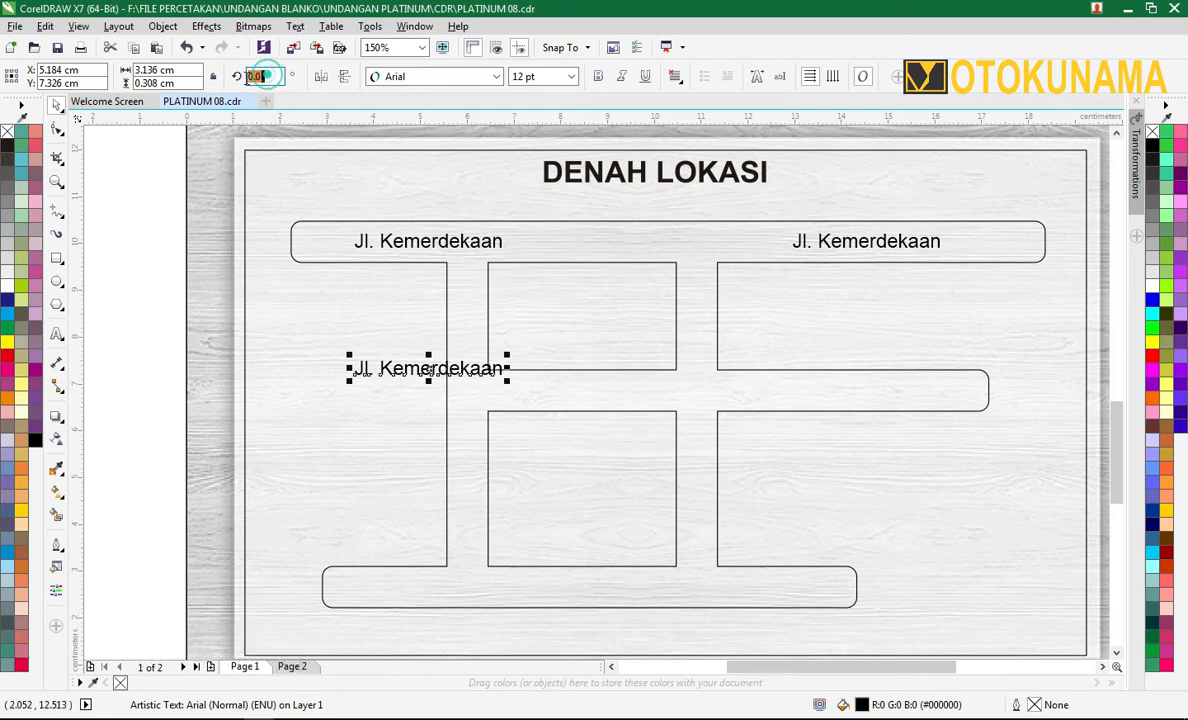
pyautogui.write('90')
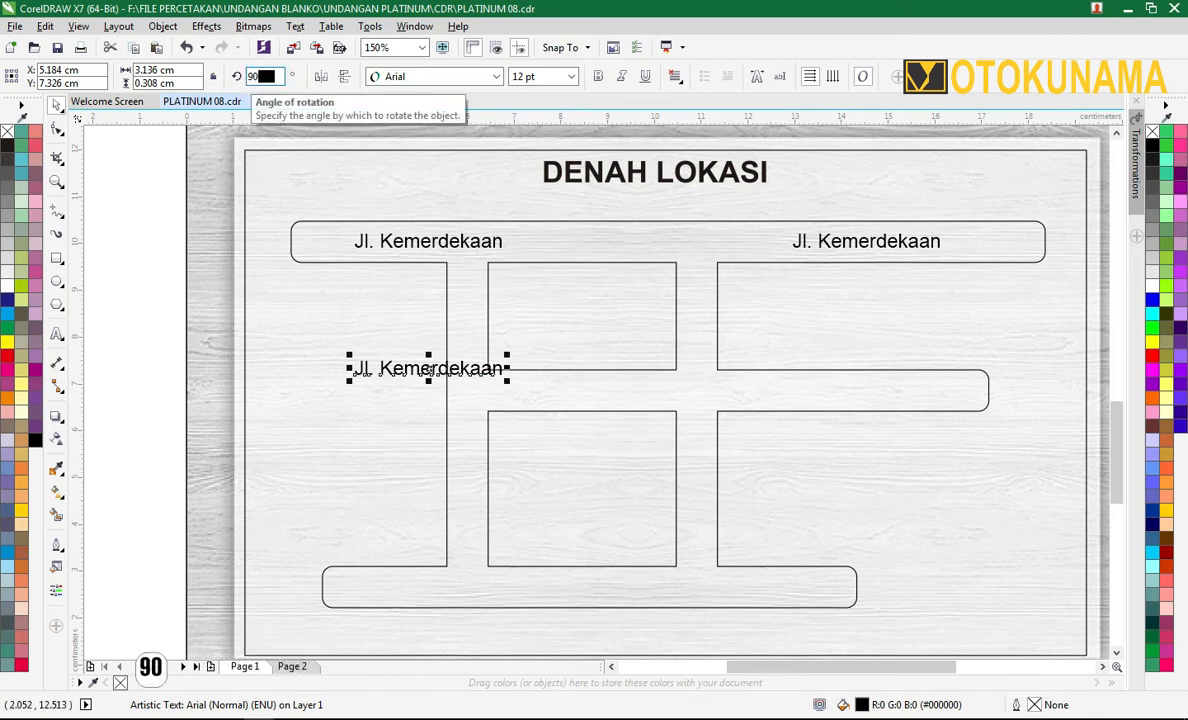
pyautogui.press('Return')
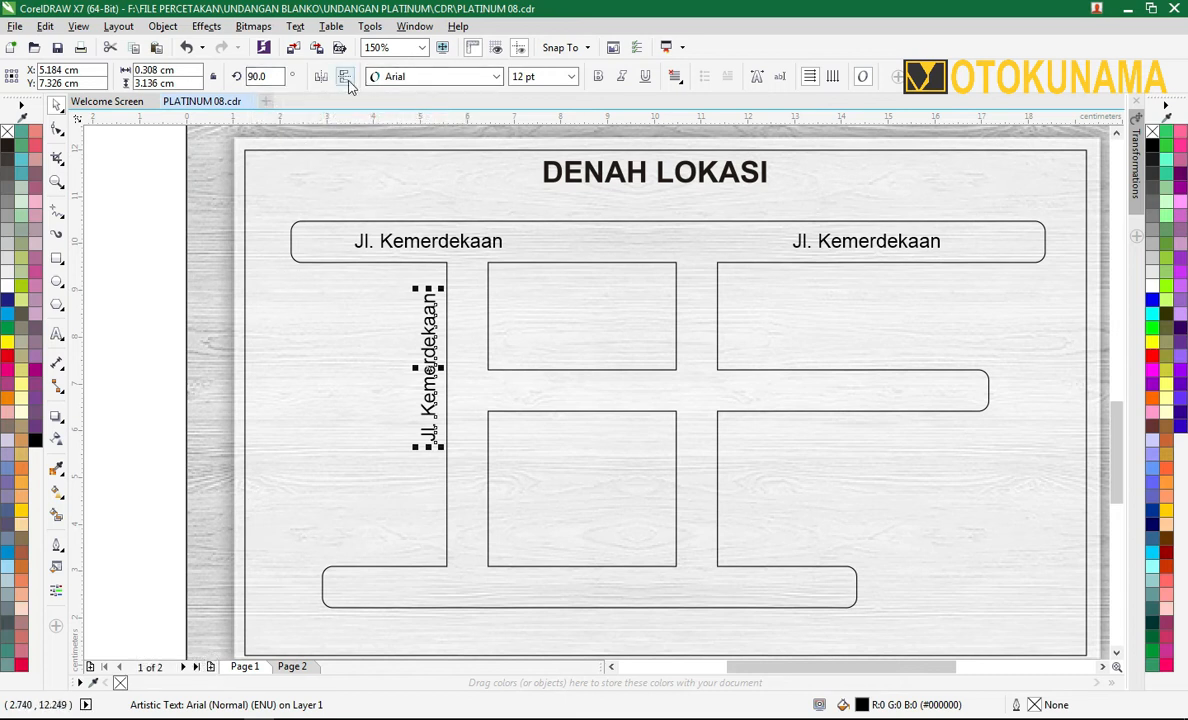
# Mirror the rotated label both vertically and horizontally, and move it into the left vertical road.
pyautogui.click(346, 80)
pyautogui.click(322, 78)
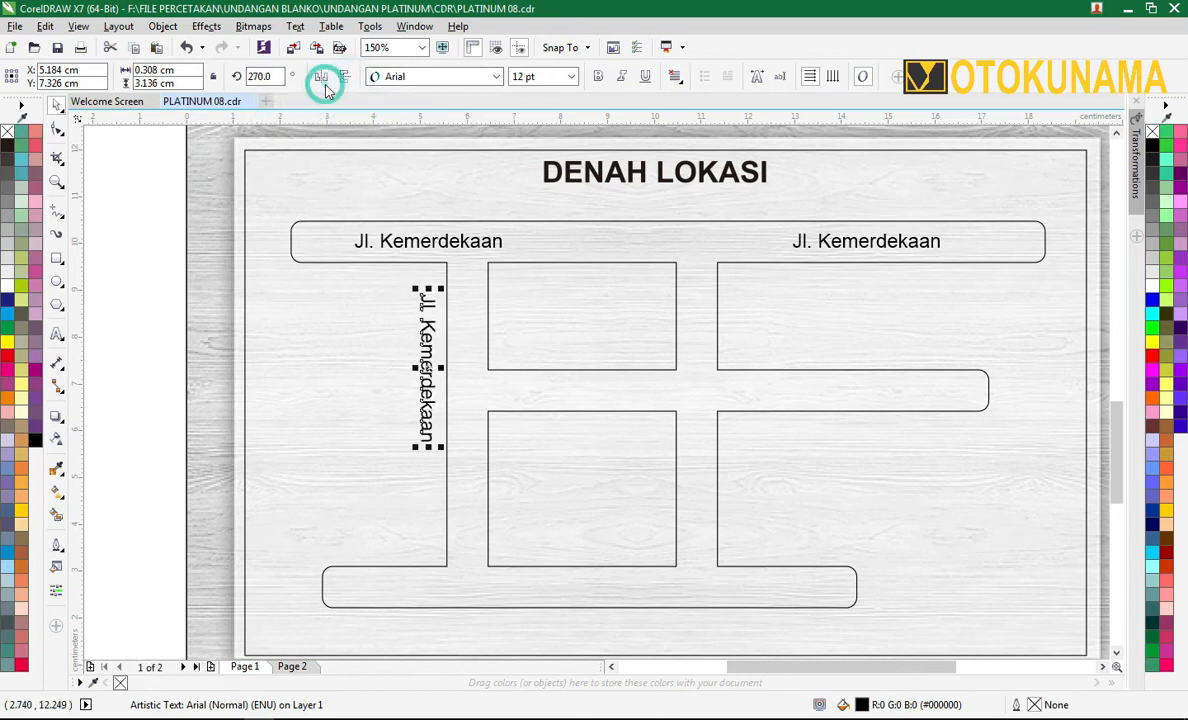
pyautogui.click(159, 268)
pyautogui.click(424, 367)
pyautogui.moveTo(424, 367); pyautogui.dragTo(463, 386)
pyautogui.scroll(2, 468, 456)
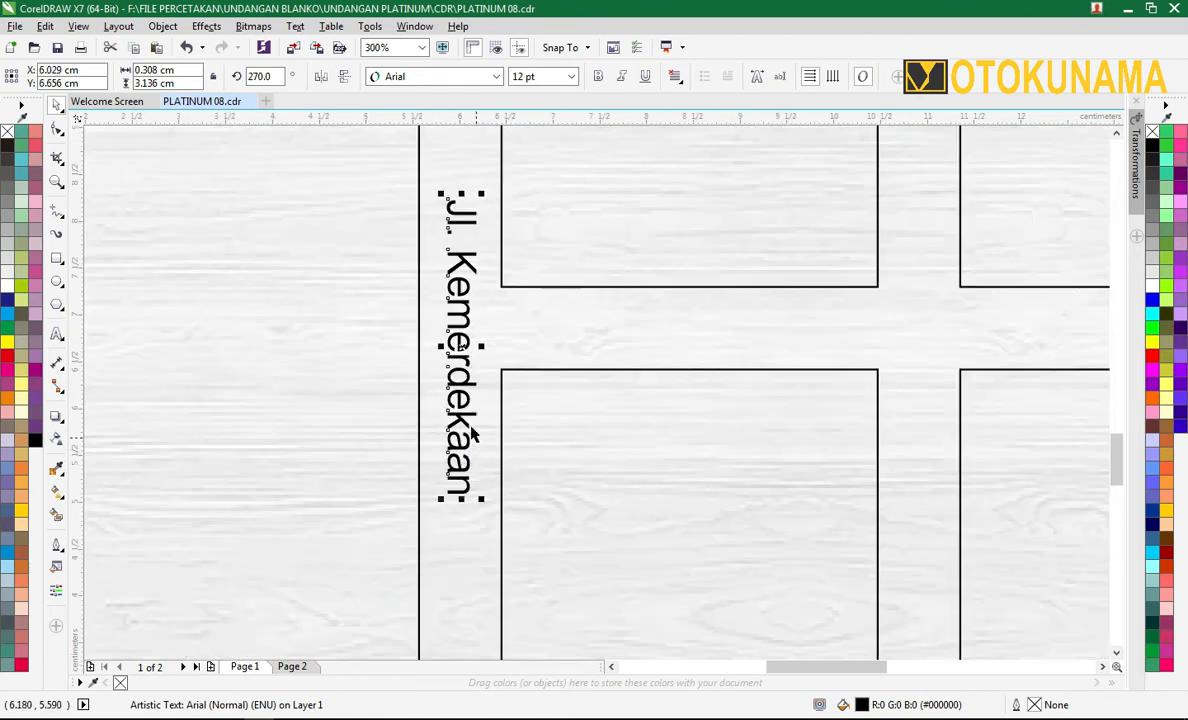
pyautogui.scroll(-2, 420, 300)
pyautogui.click(148, 252)
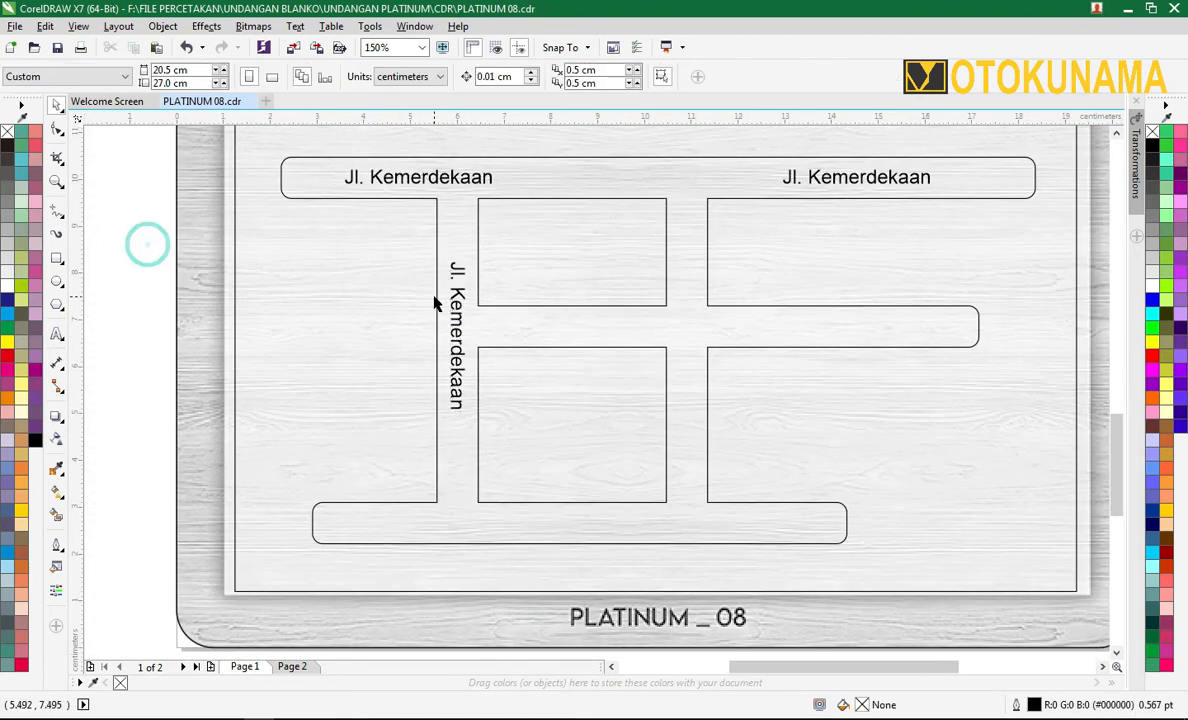
# Change the vertical label's text to "Jl. perintis" and move it about 0.7 cm down along the left vertical road.
pyautogui.click(442, 297)
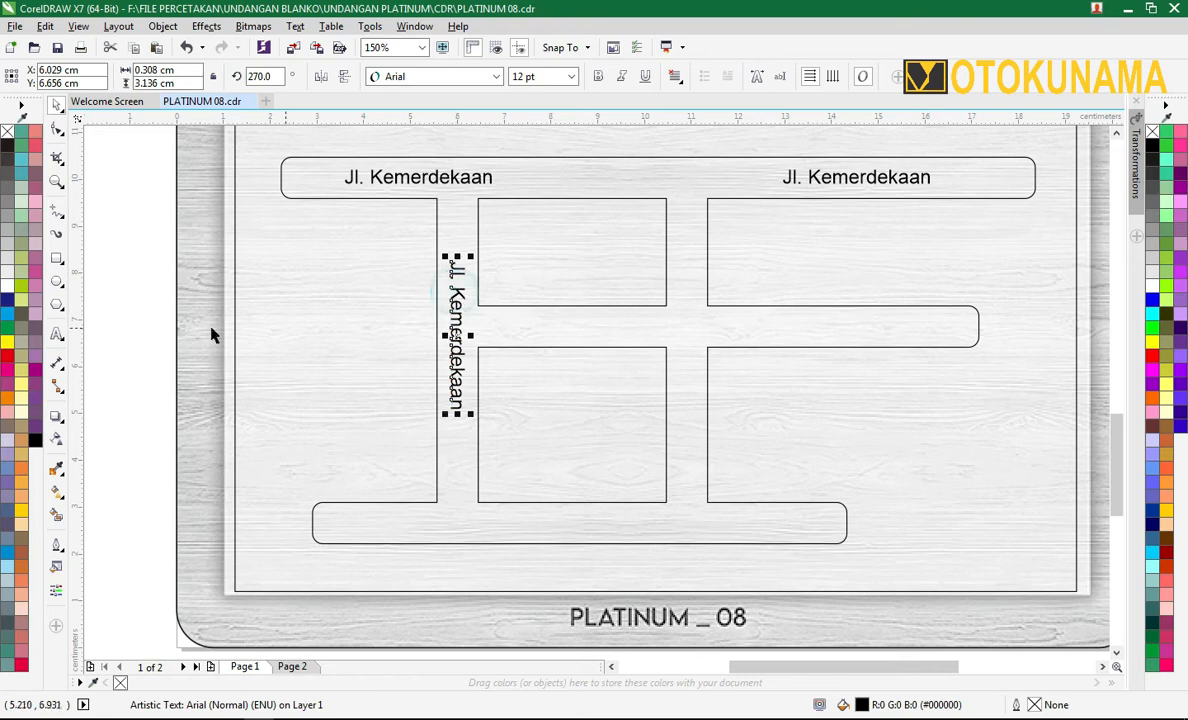
pyautogui.click(56, 335)
pyautogui.scroll(2, 458, 410)
pyautogui.scroll(-2, 458, 410)
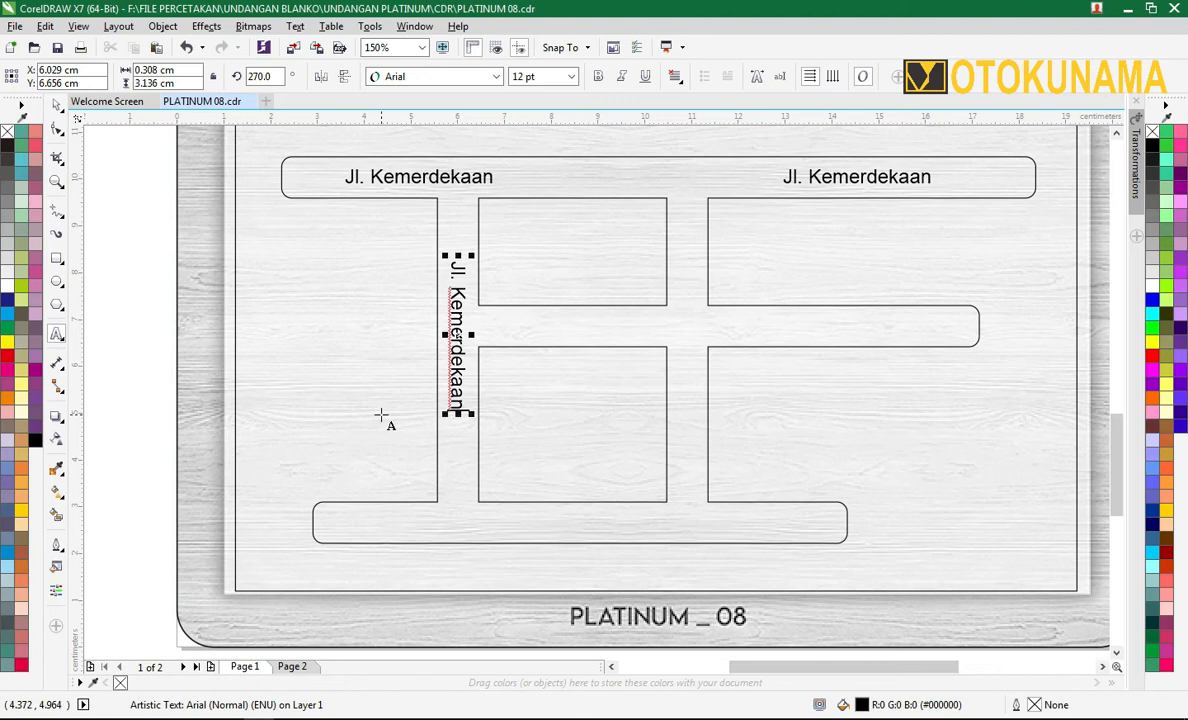
pyautogui.press('BackSpace')
pyautogui.press('BackSpace')
pyautogui.press('BackSpace')
pyautogui.press('BackSpace')
pyautogui.press('BackSpace')
pyautogui.press('BackSpace')
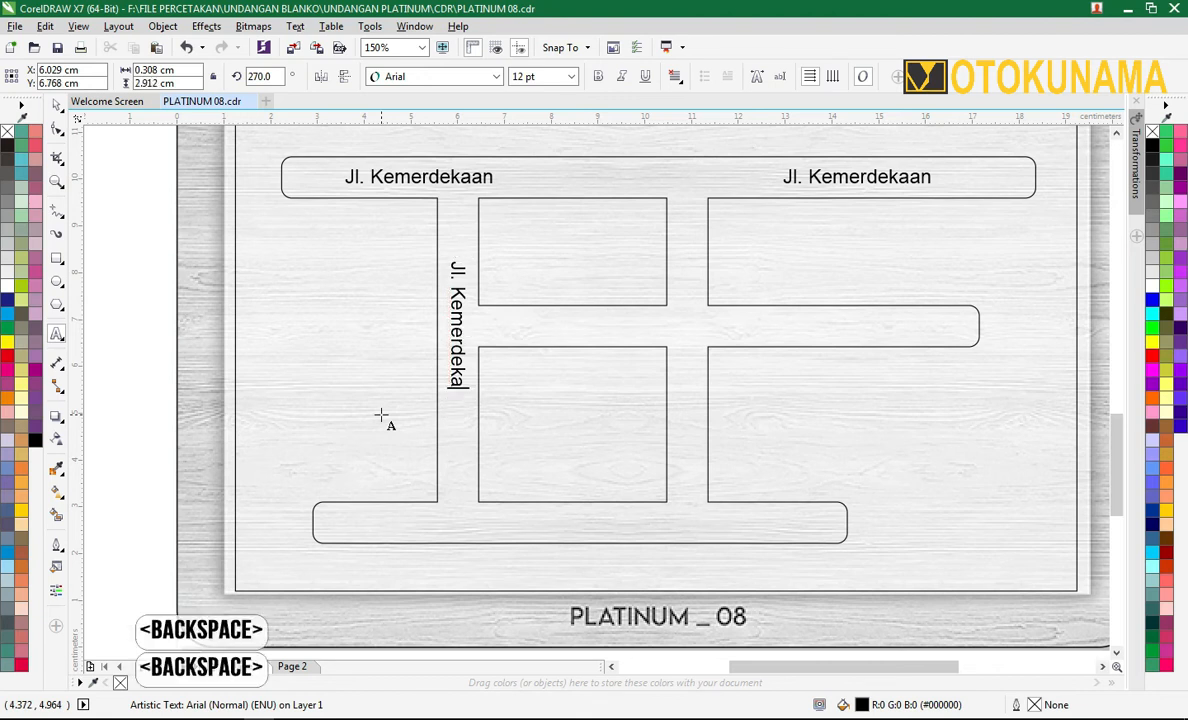
pyautogui.press('BackSpace')
pyautogui.press('BackSpace')
pyautogui.press('BackSpace')
pyautogui.press('BackSpace')
pyautogui.press('BackSpace')
pyautogui.press('BackSpace')
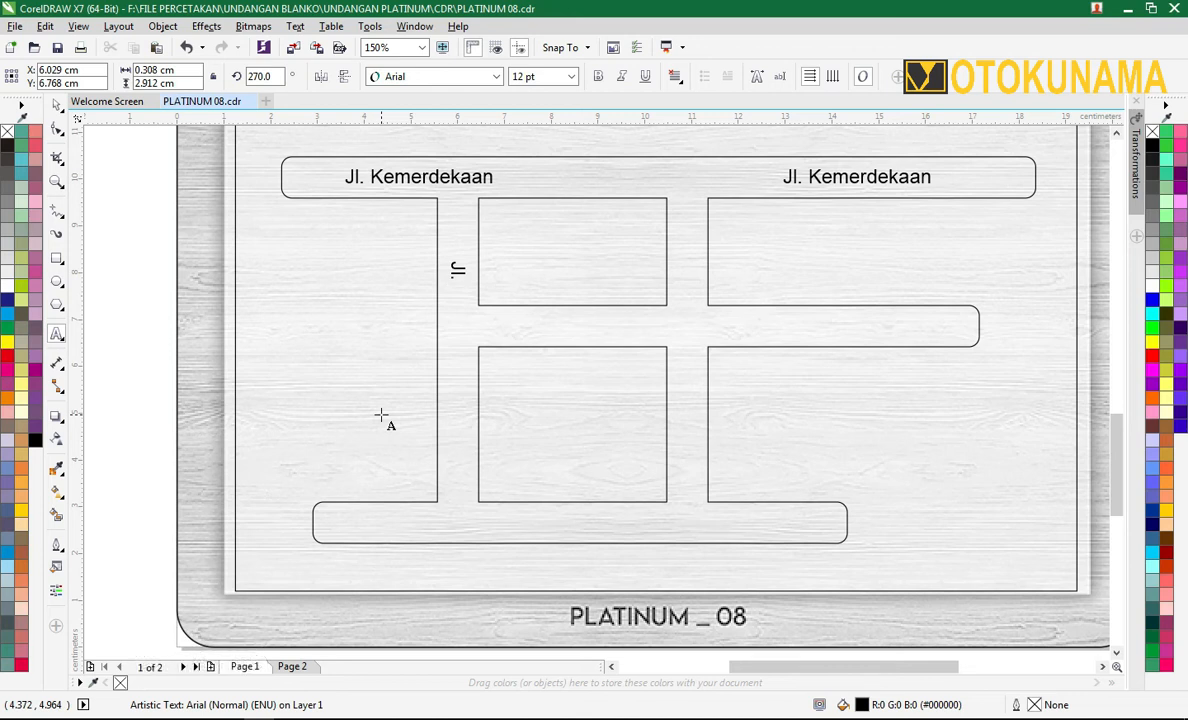
pyautogui.write('Peri')
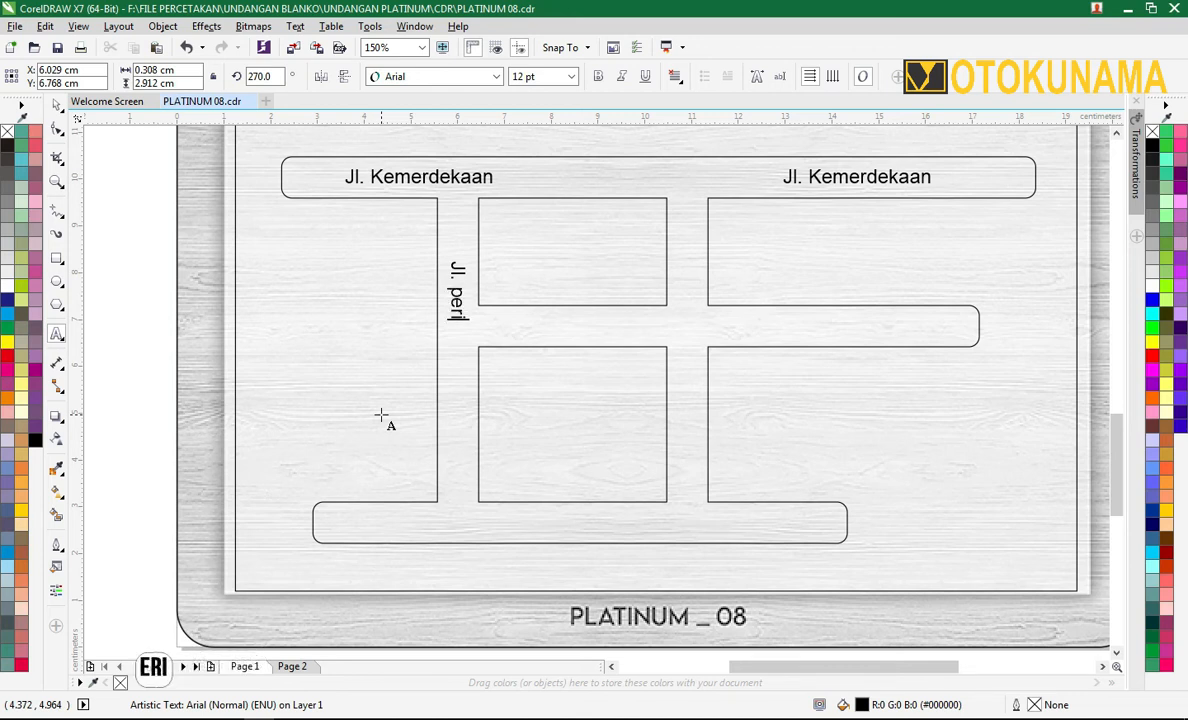
pyautogui.write('ntis')
pyautogui.press('Escape')
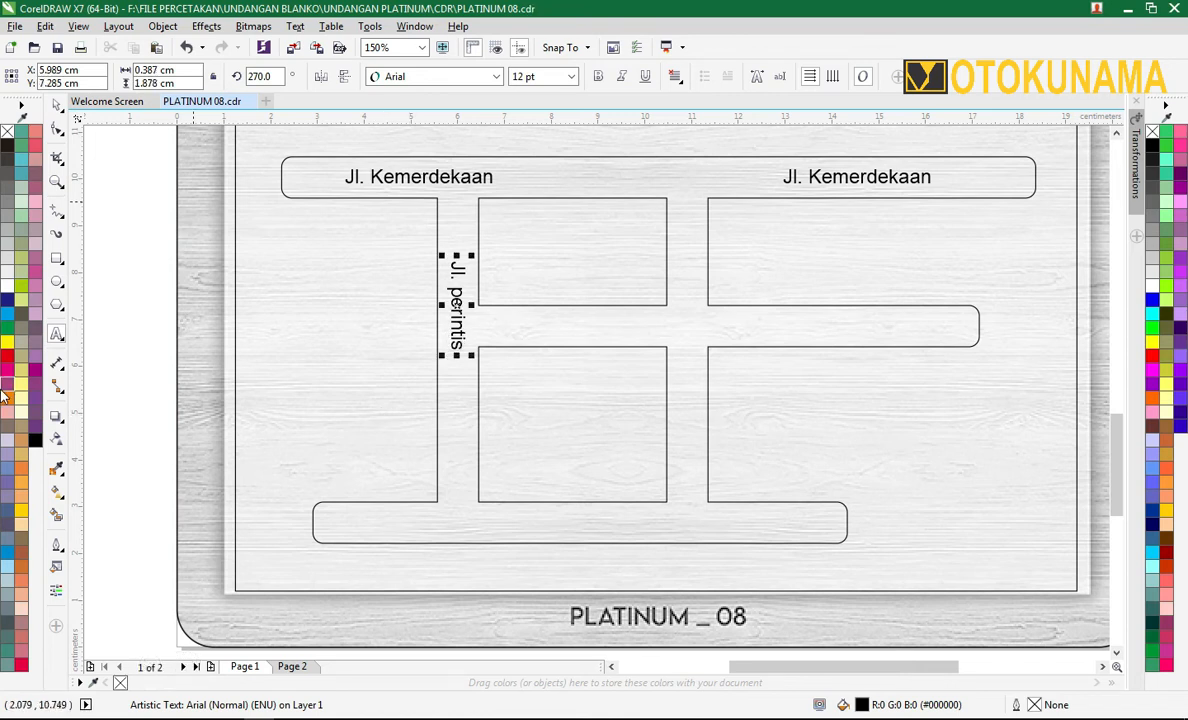
pyautogui.click(55, 105)
pyautogui.moveTo(457, 305); pyautogui.dragTo(457, 337)
# Place a copy of the left "Jl. Kemerdekaan" label inside the lower horizontal road, between the two vertical roads.
pyautogui.click(451, 180)
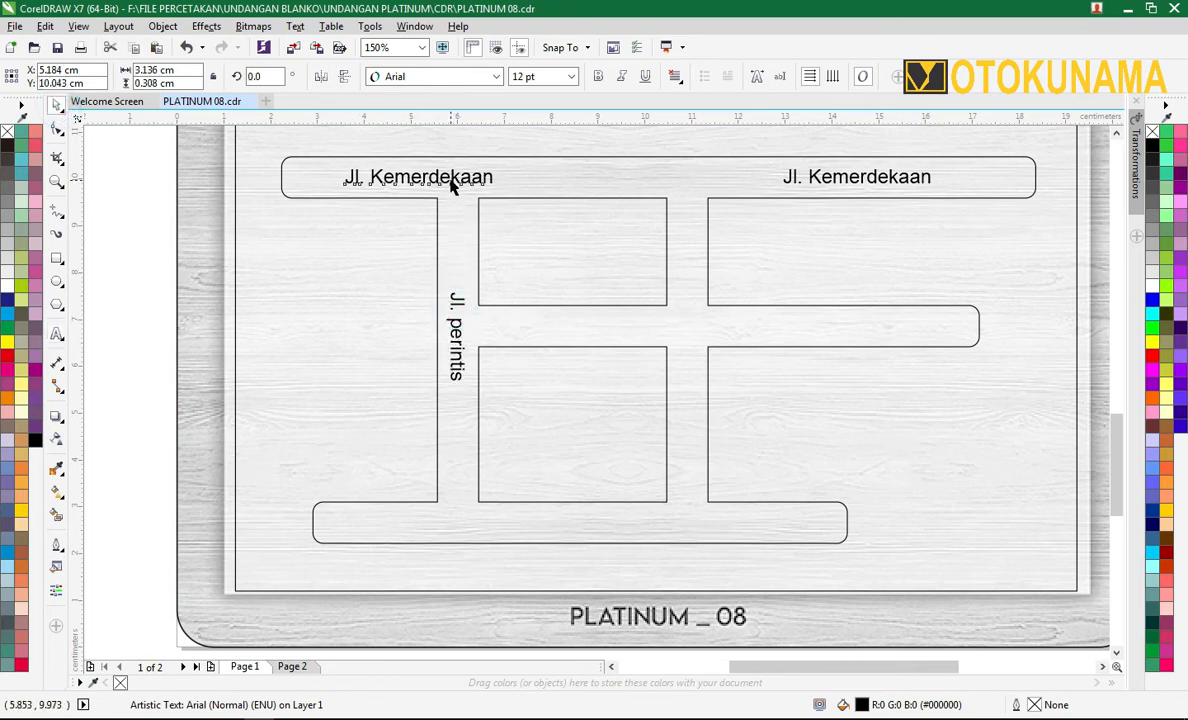
pyautogui.moveTo(451, 180); pyautogui.dragTo(629, 540)
pyautogui.rightClick(490, 527)
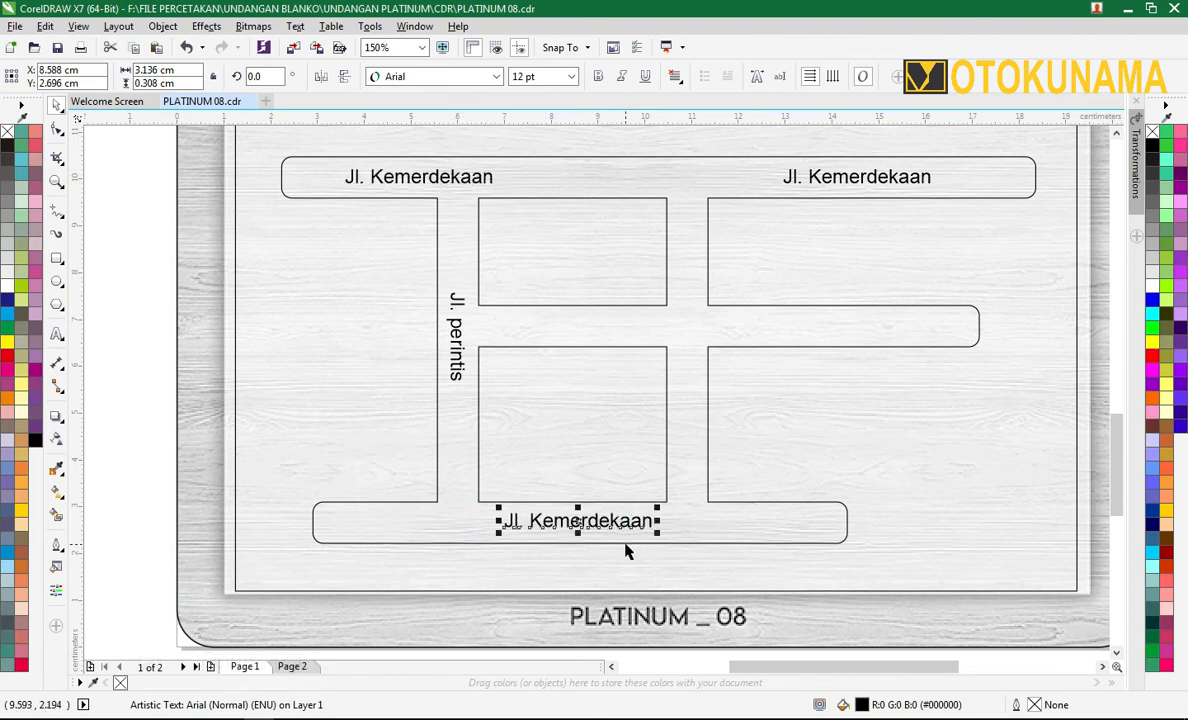
# Change the text of the label in the lower horizontal road to "Jl. Ahmad Yani".
pyautogui.scroll(2, 625, 549)
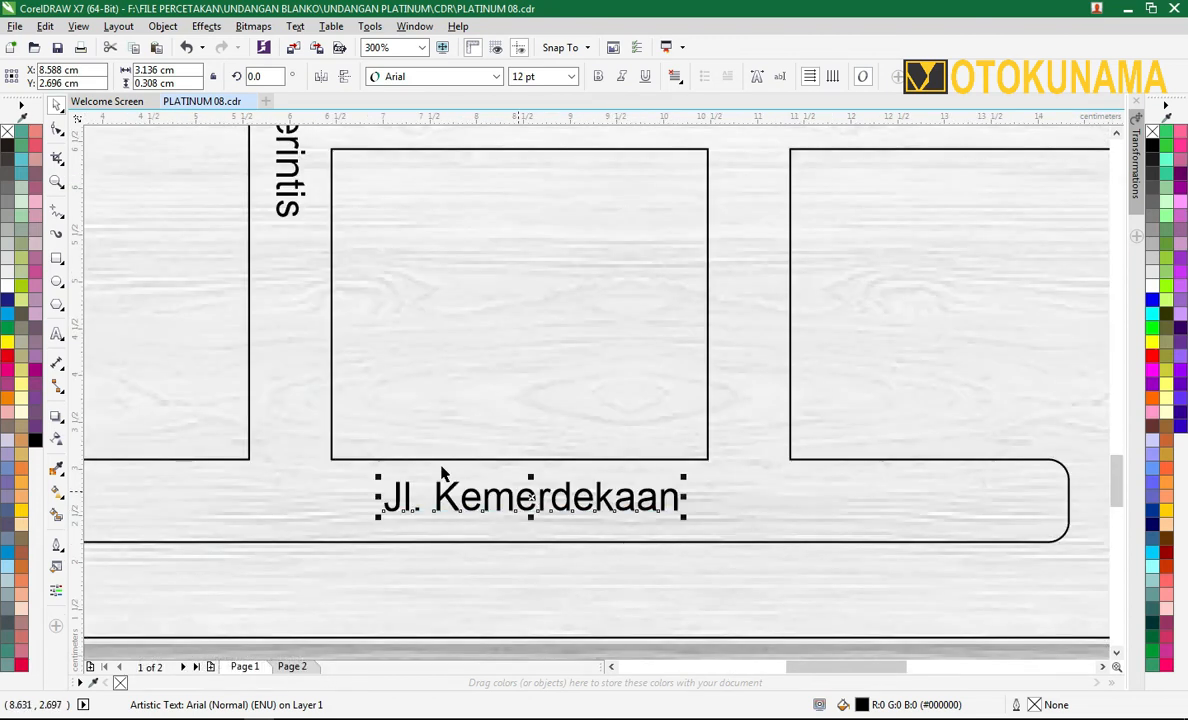
pyautogui.click(56, 337)
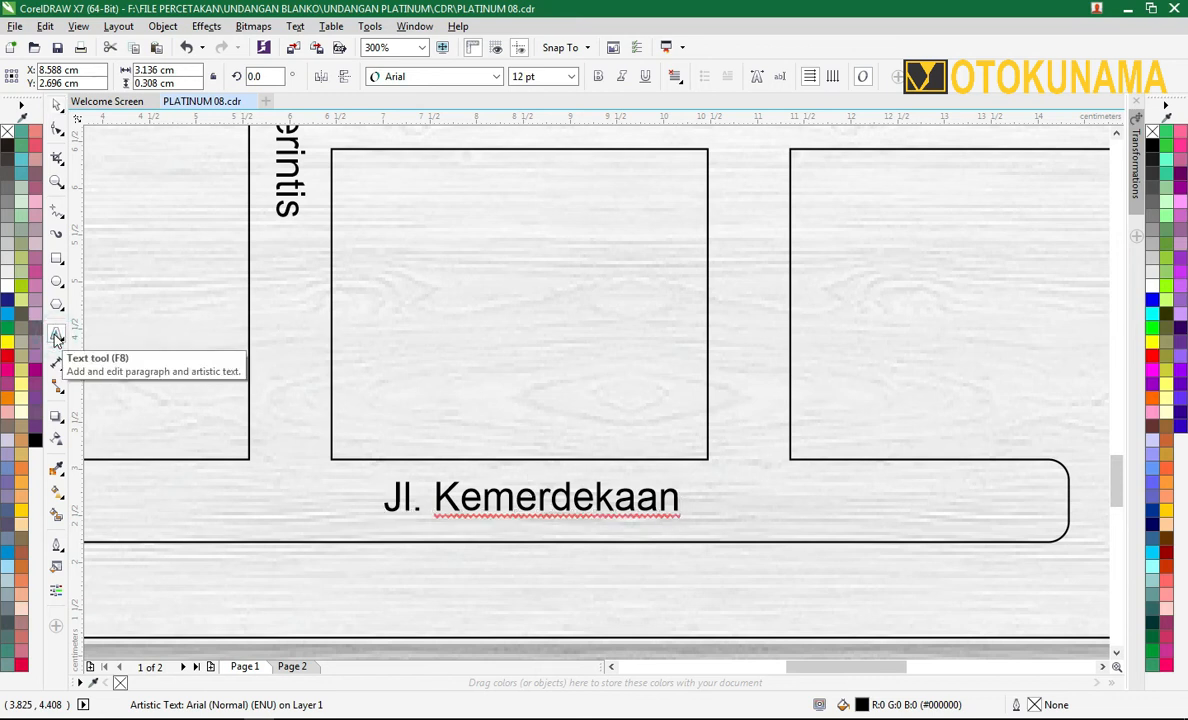
pyautogui.press('BackSpace')
pyautogui.press('BackSpace')
pyautogui.press('BackSpace')
pyautogui.press('BackSpace')
pyautogui.press('BackSpace')
pyautogui.press('BackSpace')
pyautogui.press('BackSpace')
pyautogui.press('BackSpace')
pyautogui.press('BackSpace')
pyautogui.press('BackSpace')
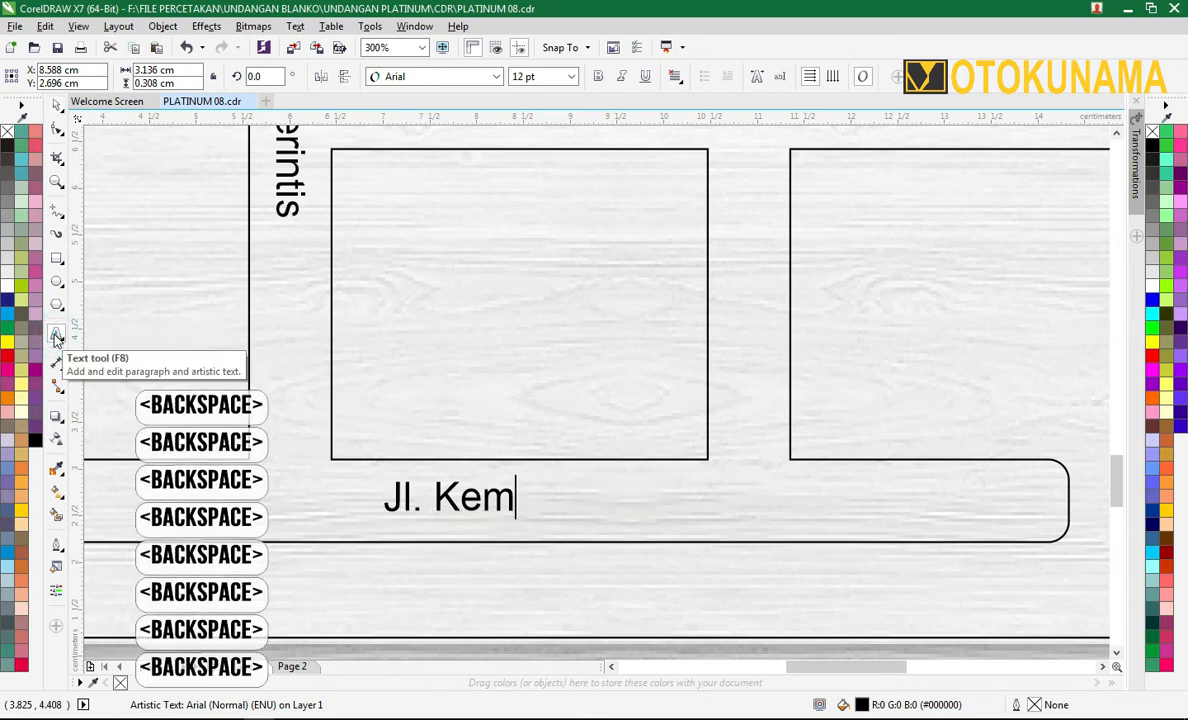
pyautogui.press('BackSpace')
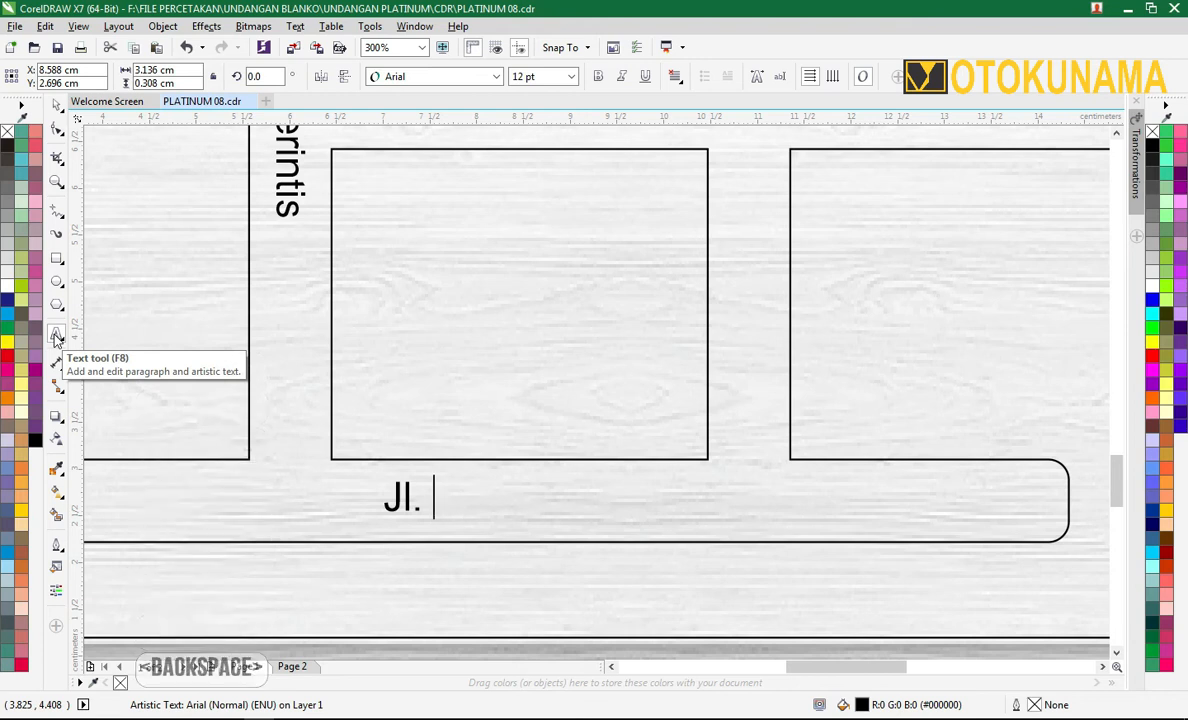
pyautogui.press('capslock')
pyautogui.write('A')
pyautogui.press('capslock')
pyautogui.write('hmad')
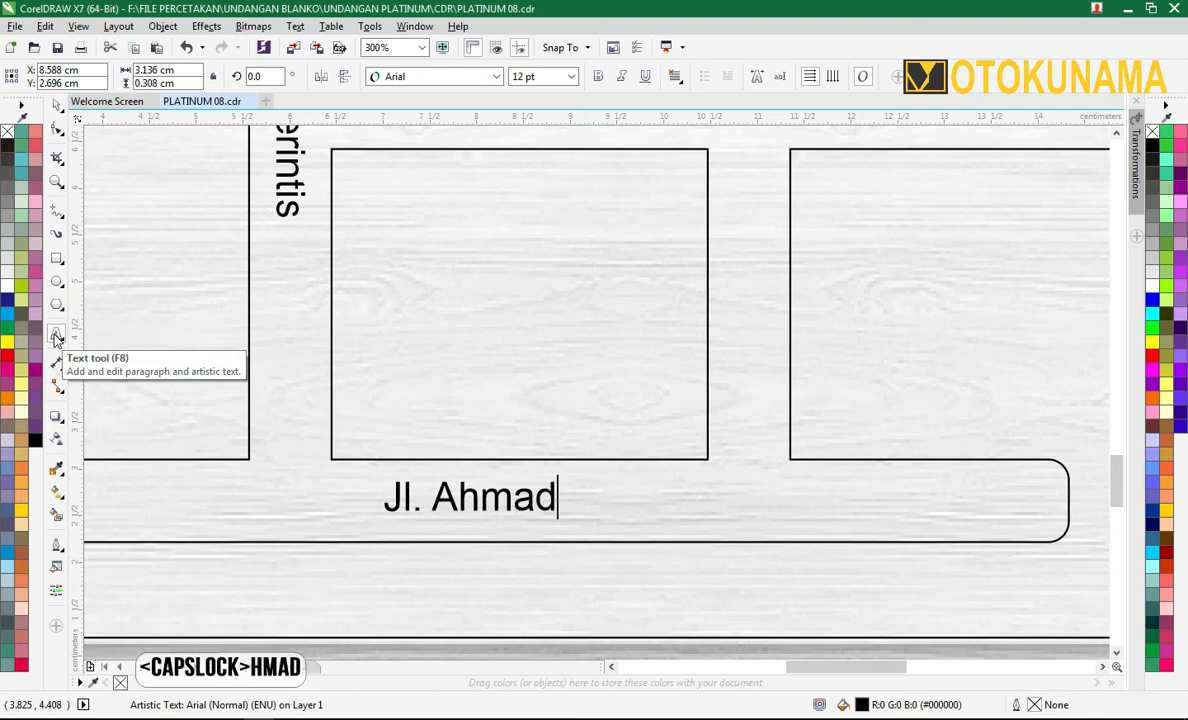
pyautogui.press('capslock')
pyautogui.write('Y')
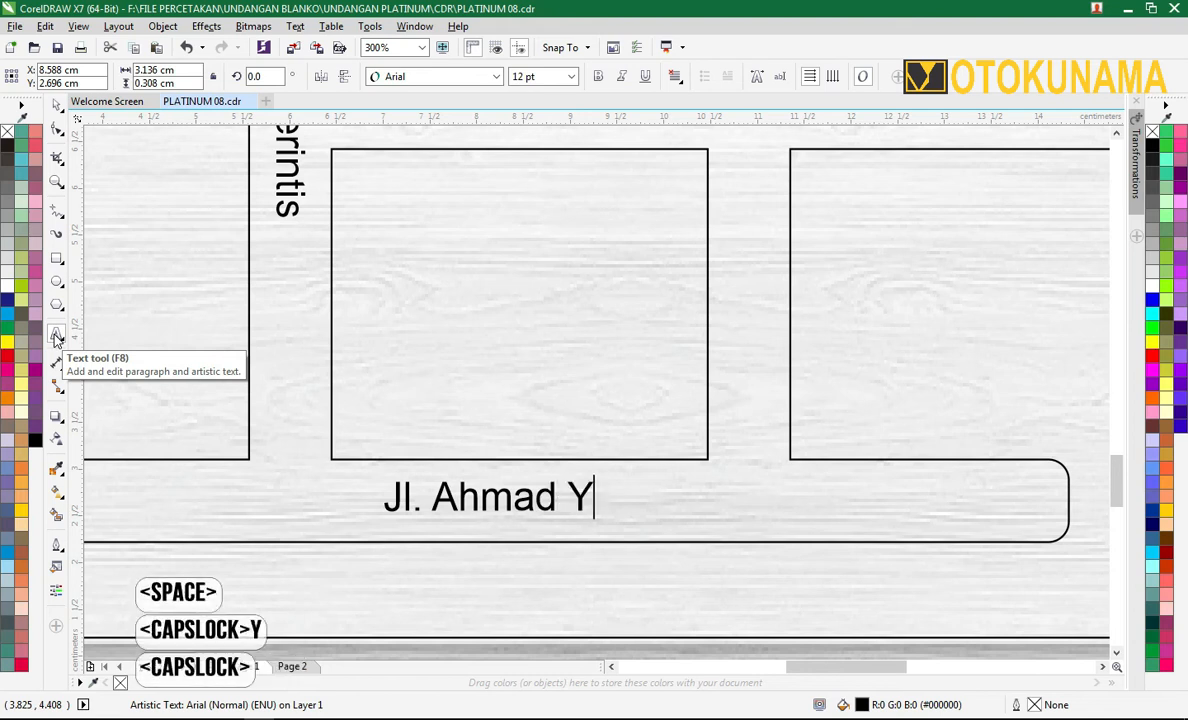
pyautogui.press('capslock')
pyautogui.write('ani')
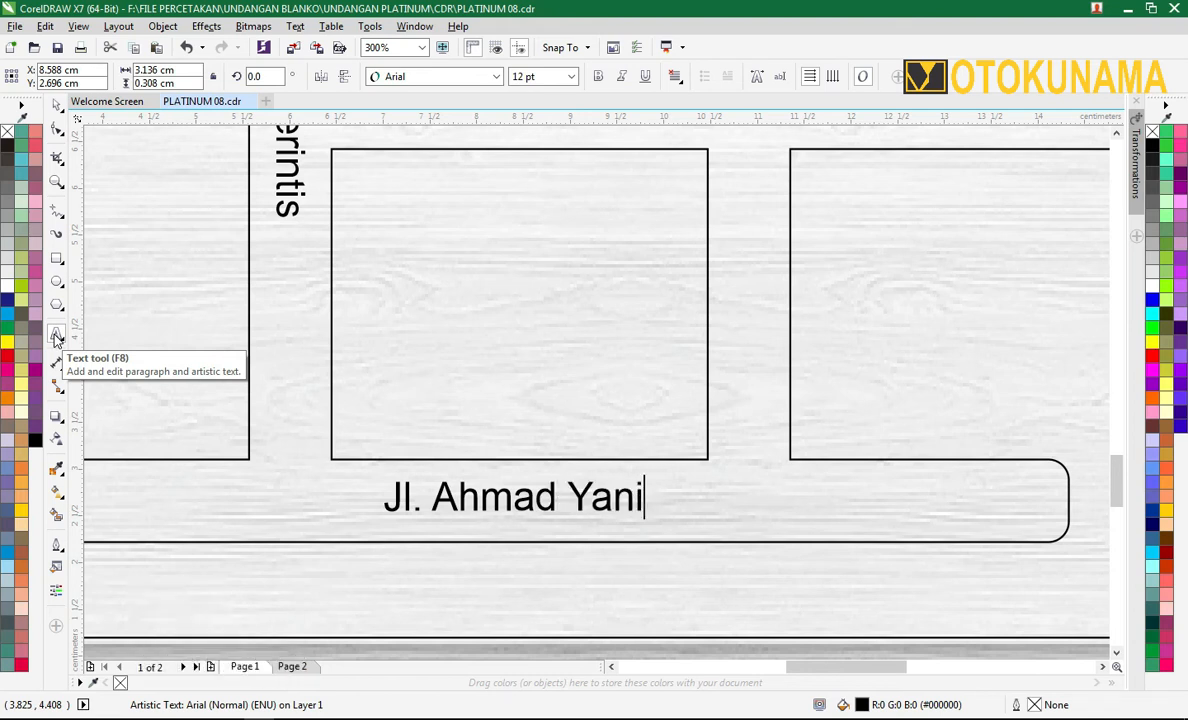
# Nudge the "Jl. Ahmad Yani" label down about 0.08 cm within the lower road.
pyautogui.click(57, 105)
pyautogui.scroll(-1, 345, 331)
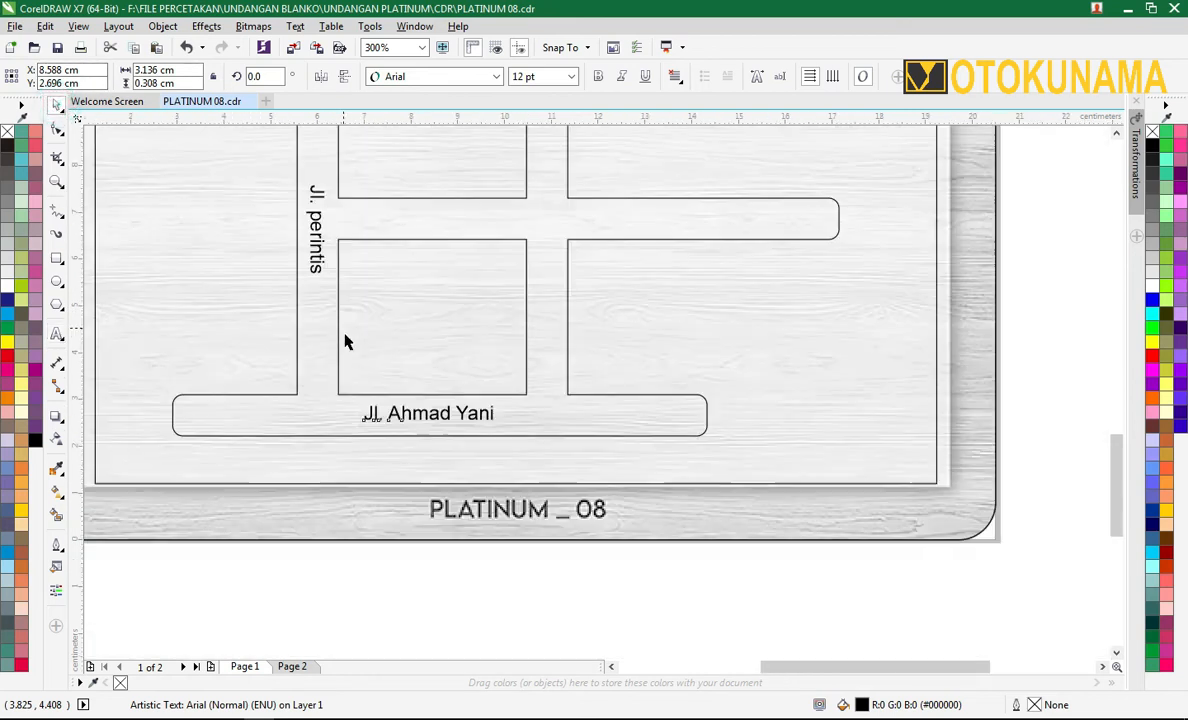
pyautogui.click(408, 413)
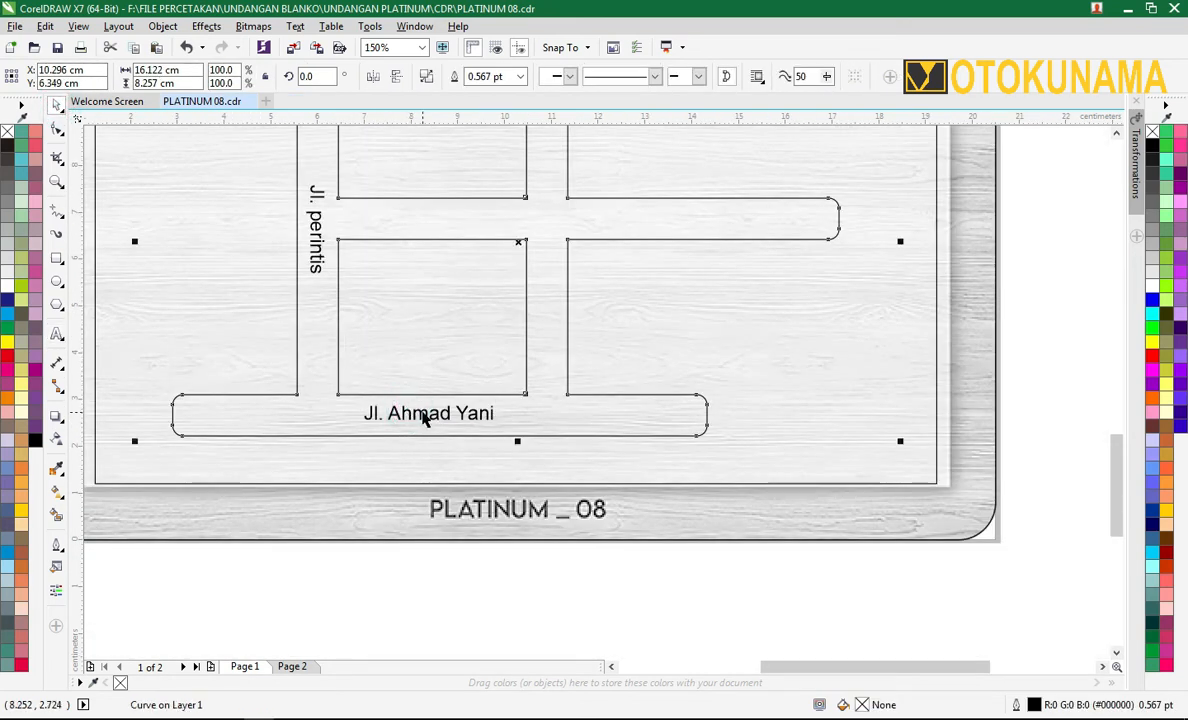
pyautogui.click(423, 413)
pyautogui.moveTo(428, 413); pyautogui.dragTo(429, 417)
pyautogui.scroll(-2, 429, 417)
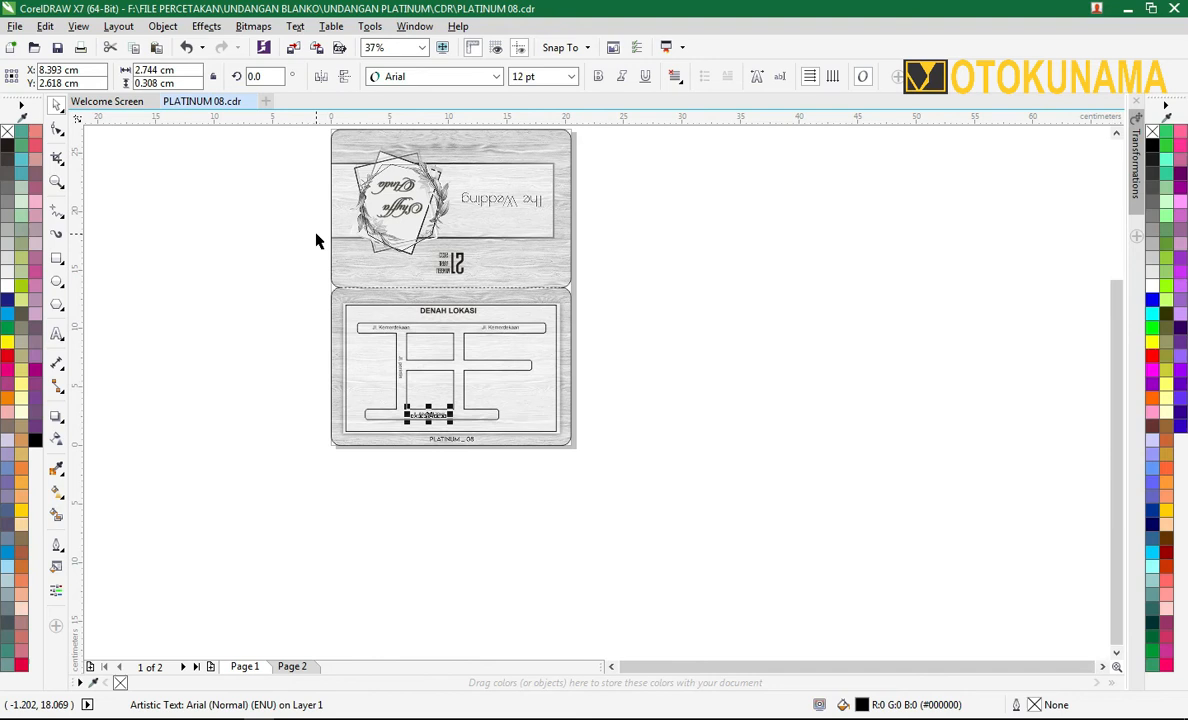
# Draw a vertical 2-point line about 2.6 cm long from the upper road down through the right vertical road towards the middle road.
pyautogui.scroll(1, 462, 350)
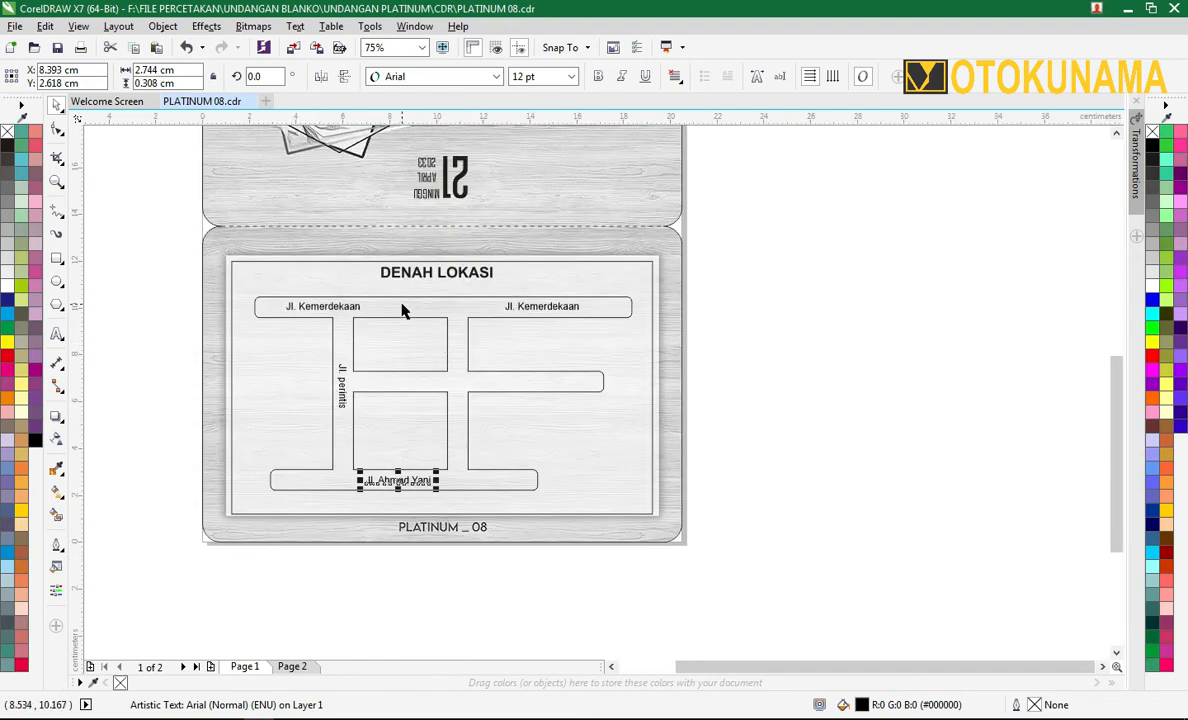
pyautogui.scroll(1, 432, 388)
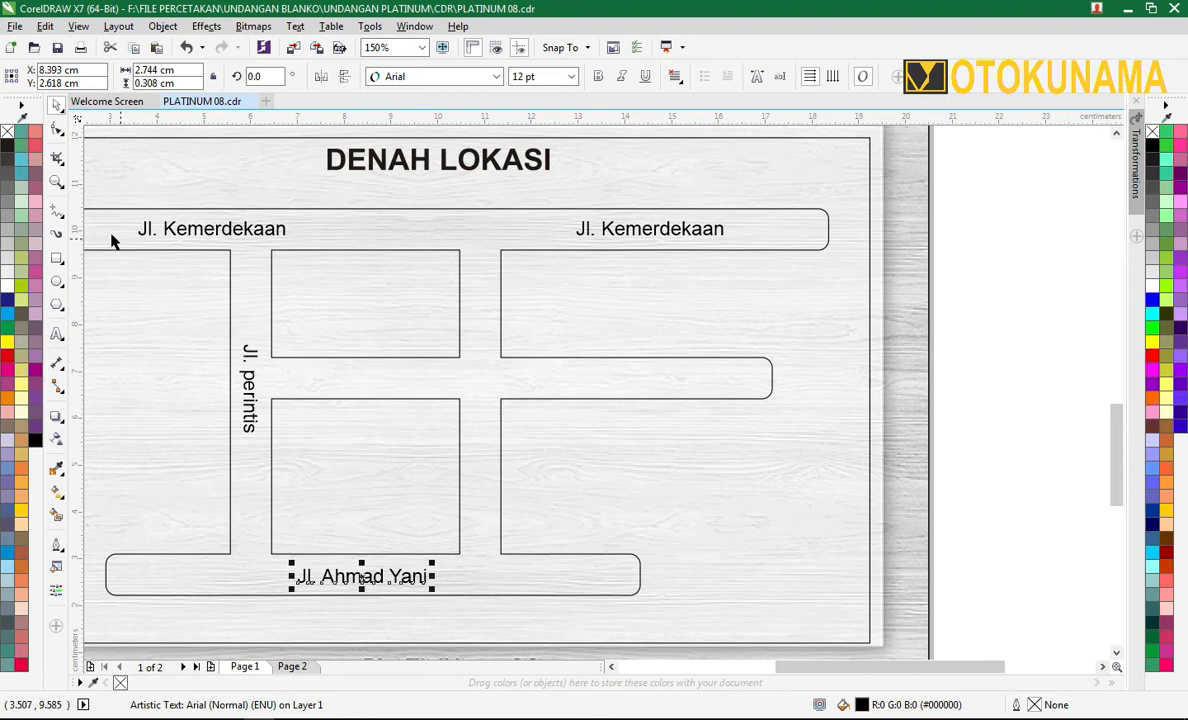
pyautogui.click(60, 220)
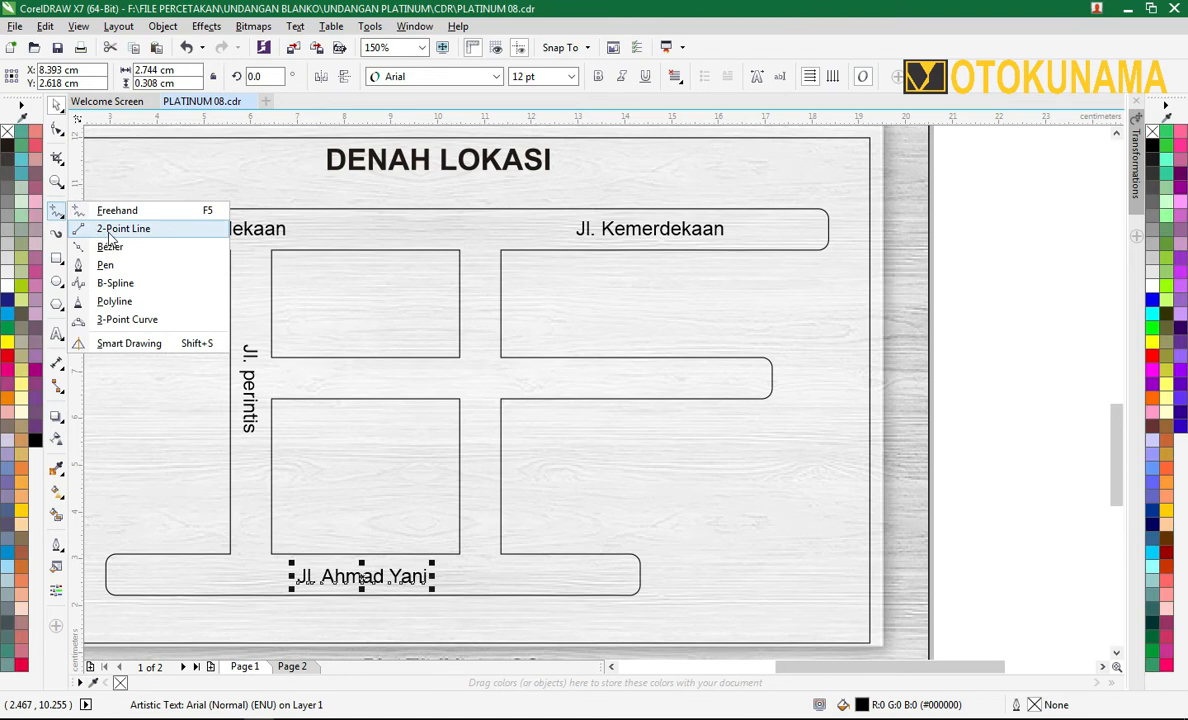
pyautogui.click(110, 236)
pyautogui.scroll(2, 390, 376)
pyautogui.scroll(-1, 390, 374)
pyautogui.scroll(-1, 392, 352)
pyautogui.scroll(1, 422, 447)
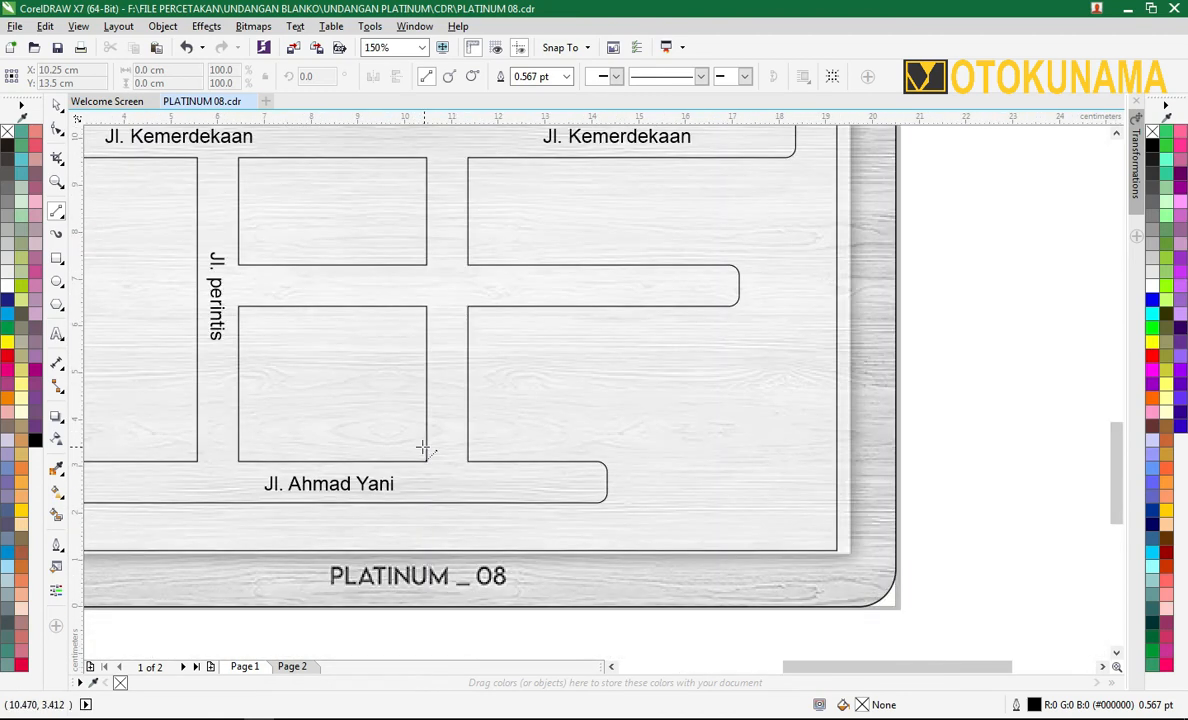
pyautogui.scroll(-1, 413, 289)
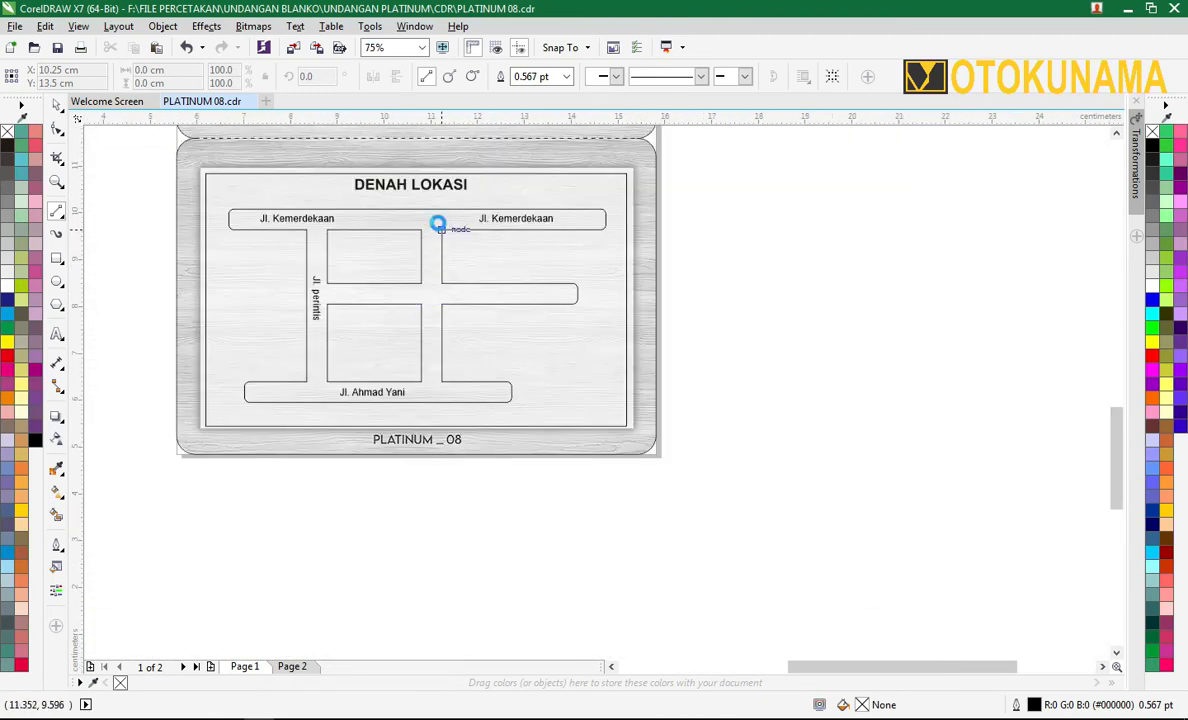
pyautogui.scroll(1, 425, 232)
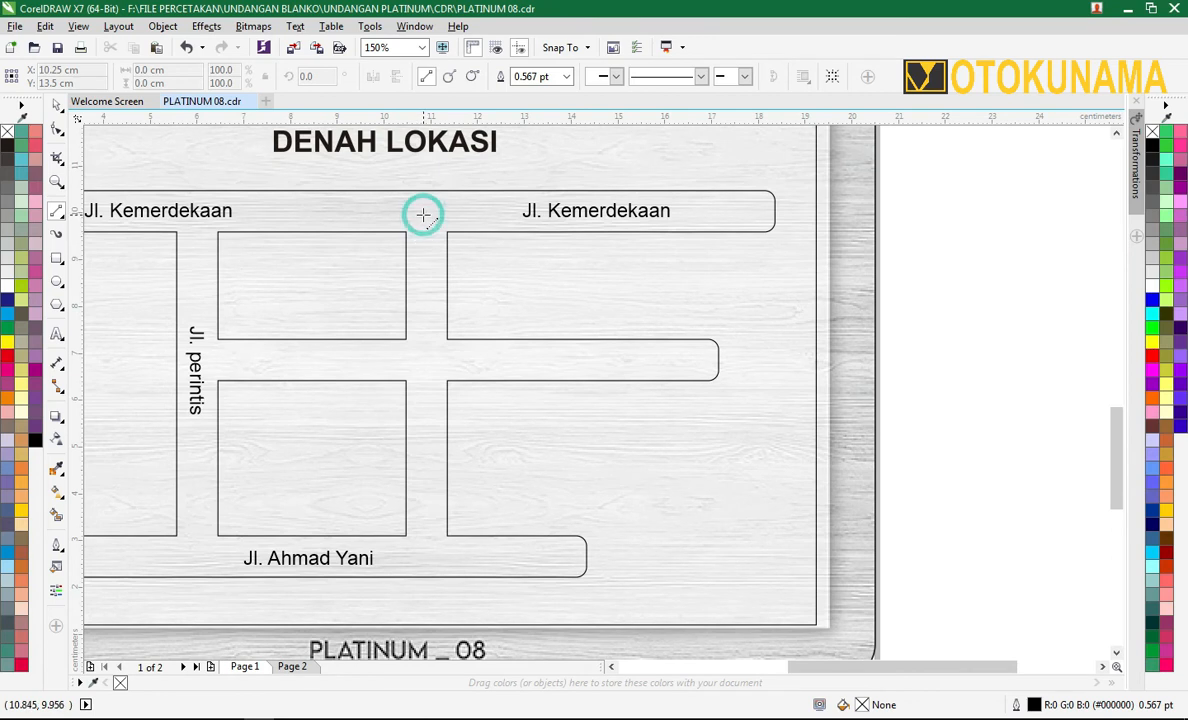
pyautogui.moveTo(423, 216); pyautogui.dragTo(424, 335)
# Add a solid triangular end arrowhead to the vertical line so that it points down the right vertical road.
pyautogui.scroll(2, 445, 290)
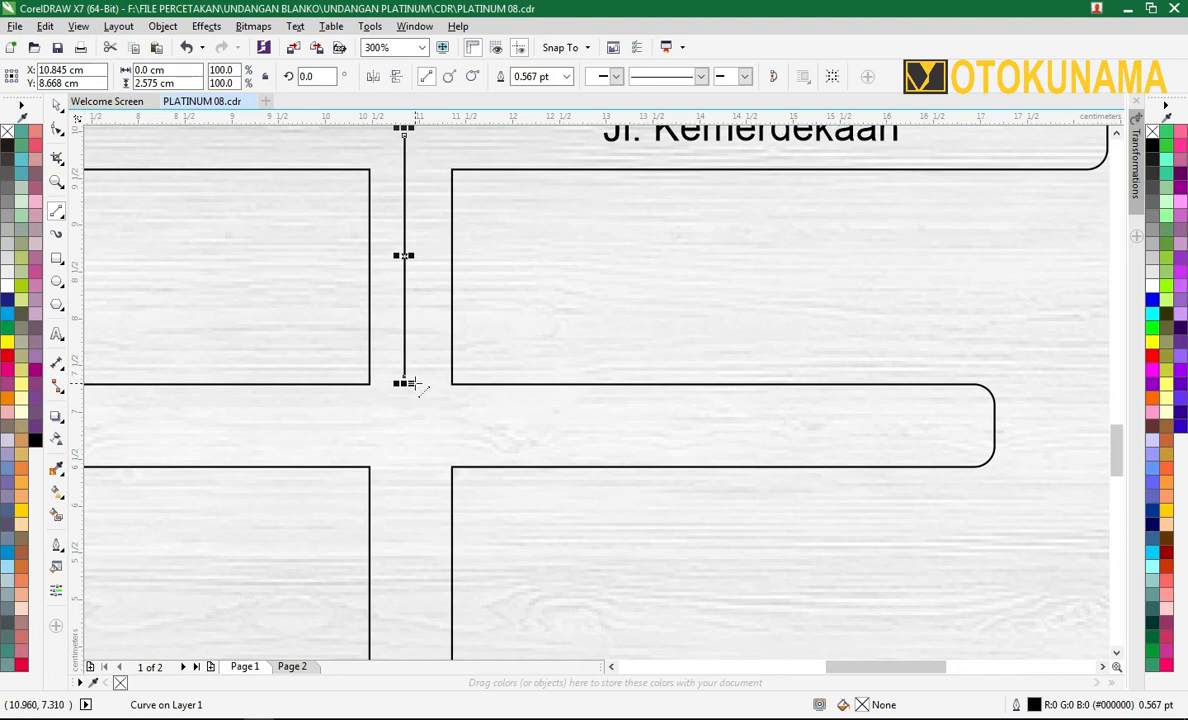
pyautogui.scroll(2, 415, 386)
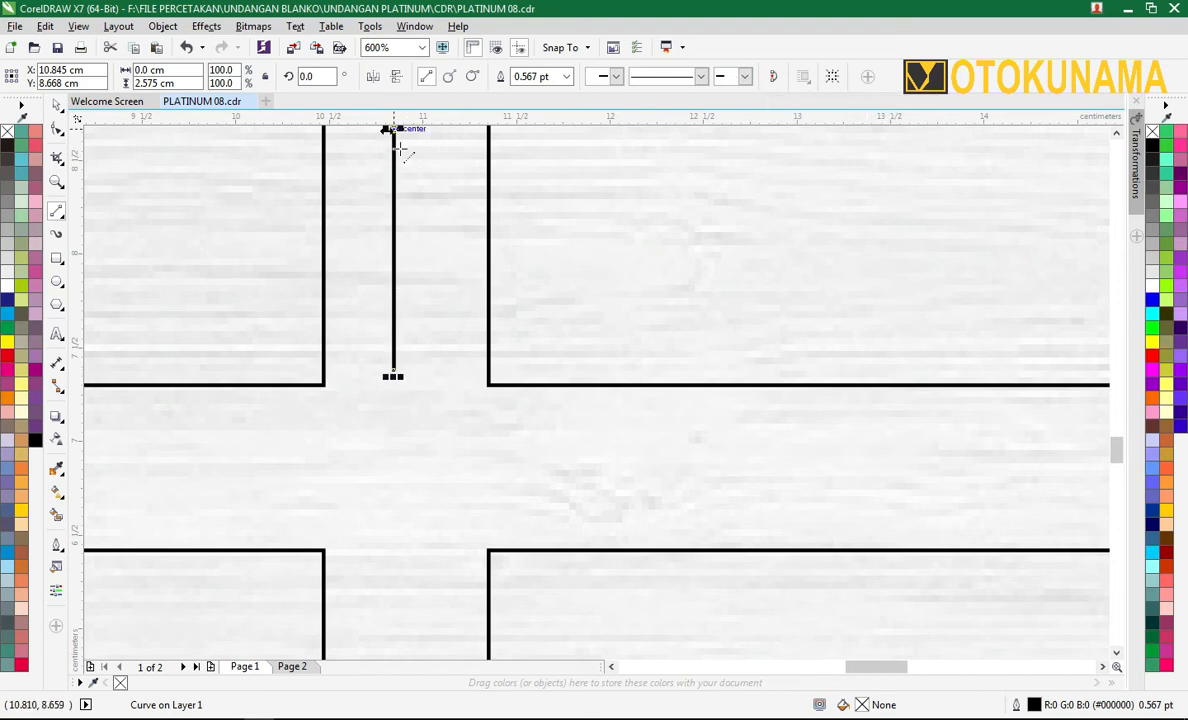
pyautogui.scroll(-1, 424, 276)
pyautogui.scroll(-1, 413, 209)
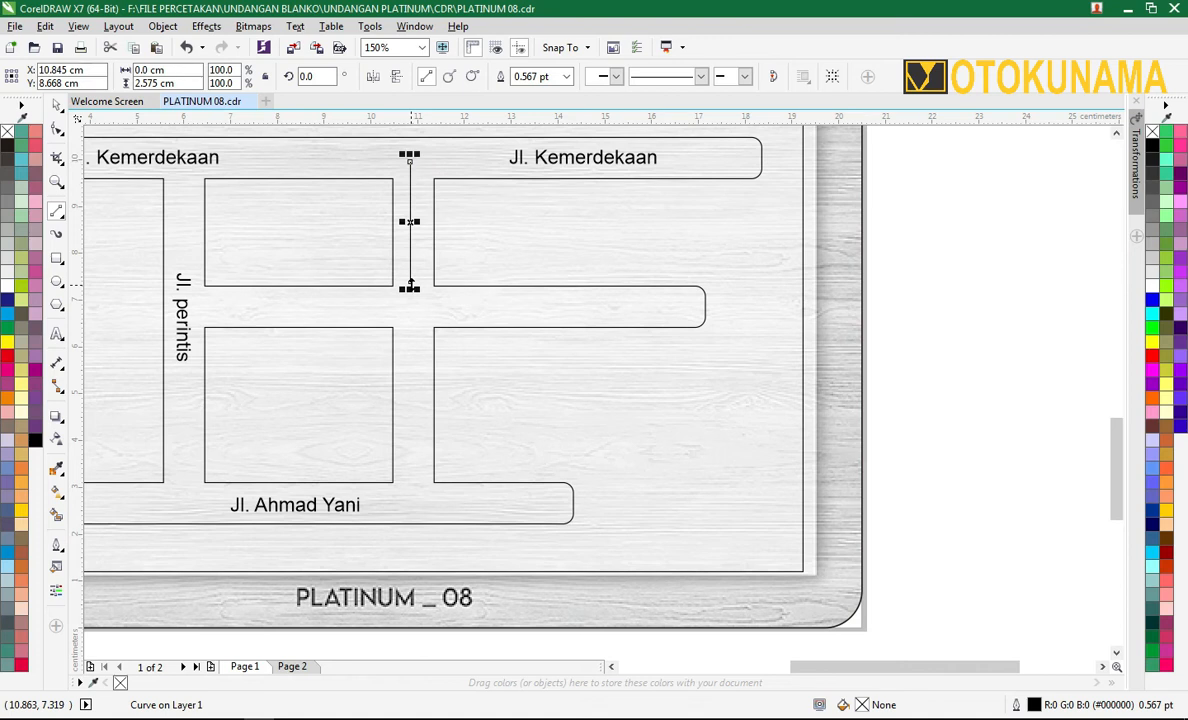
pyautogui.click(745, 78)
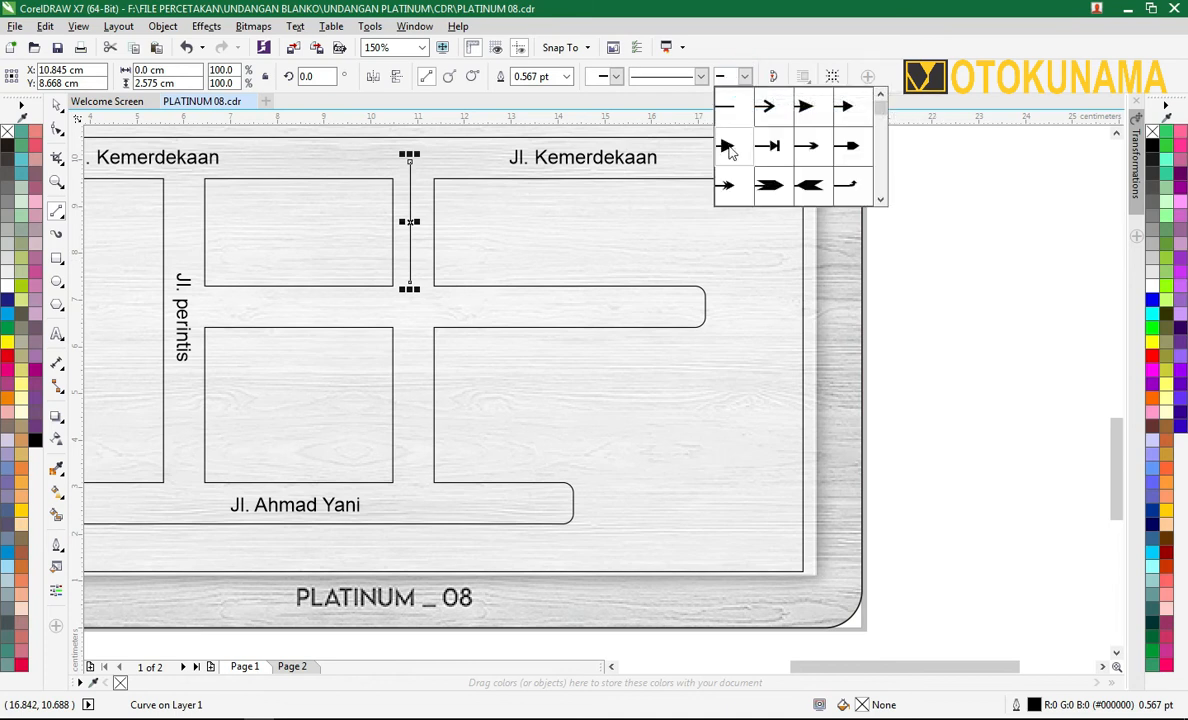
pyautogui.click(728, 148)
pyautogui.scroll(2, 409, 287)
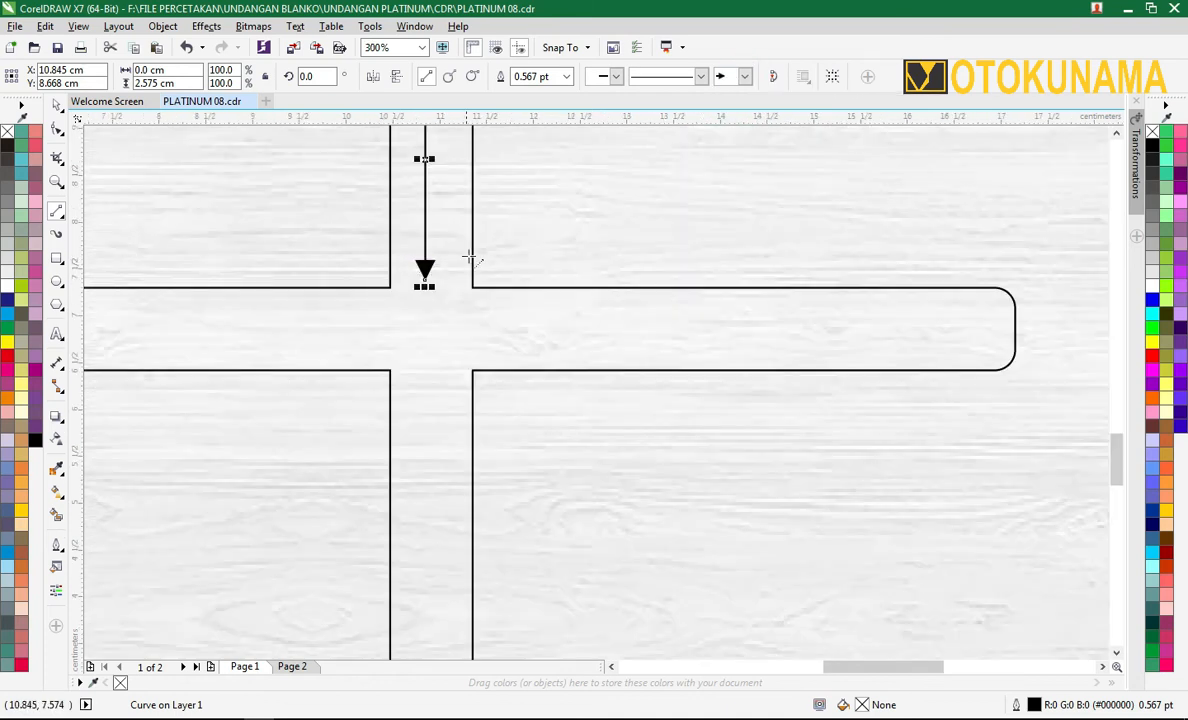
pyautogui.scroll(2, 470, 258)
pyautogui.scroll(-6, 421, 291)
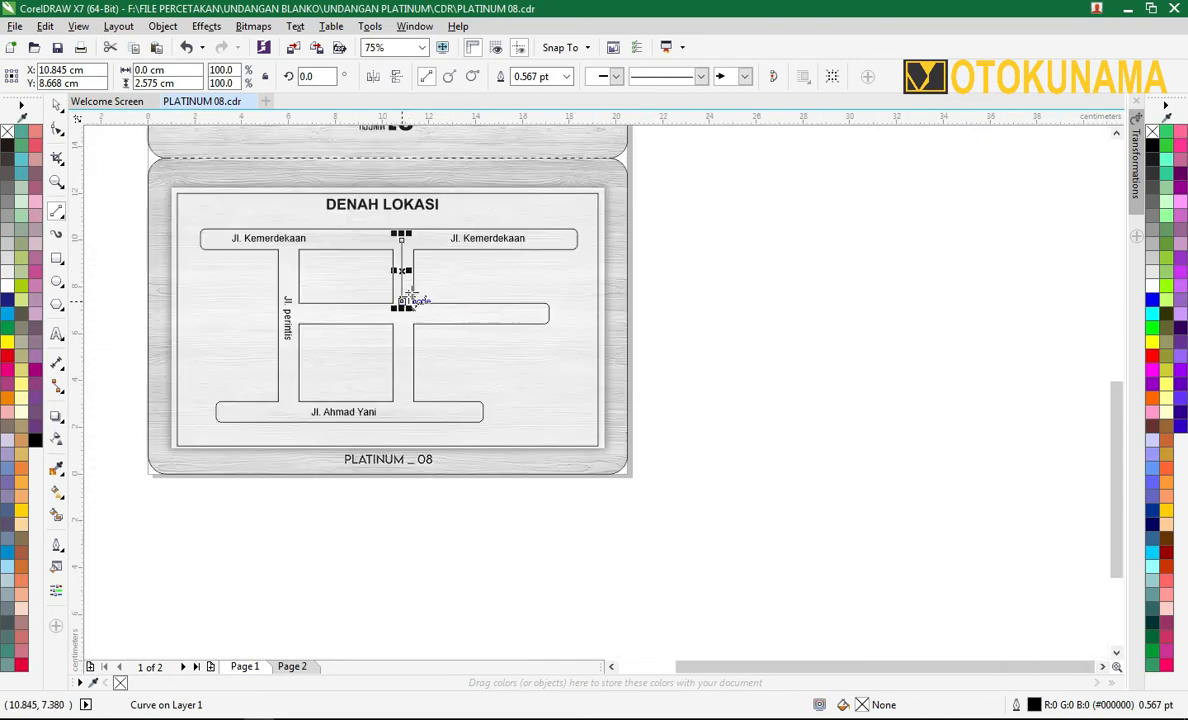
pyautogui.scroll(2, 413, 231)
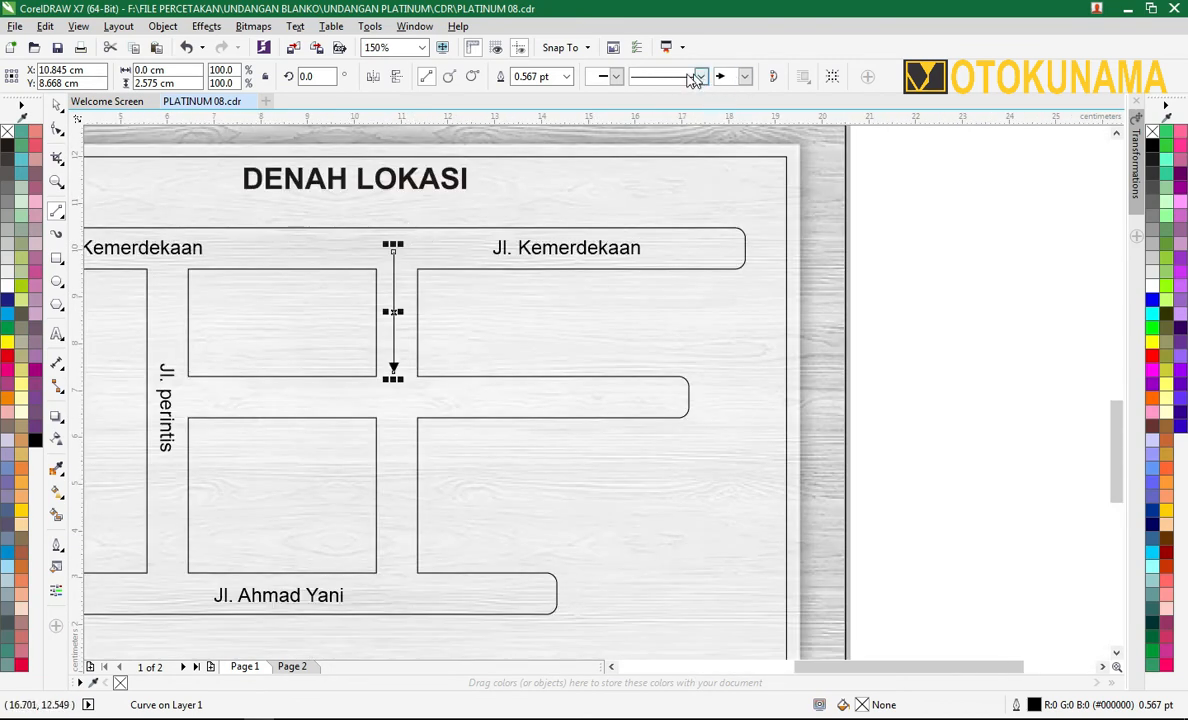
# Try a solid triangular start arrowhead on the vertical line, and set its start back to no arrowhead.
pyautogui.click(616, 77)
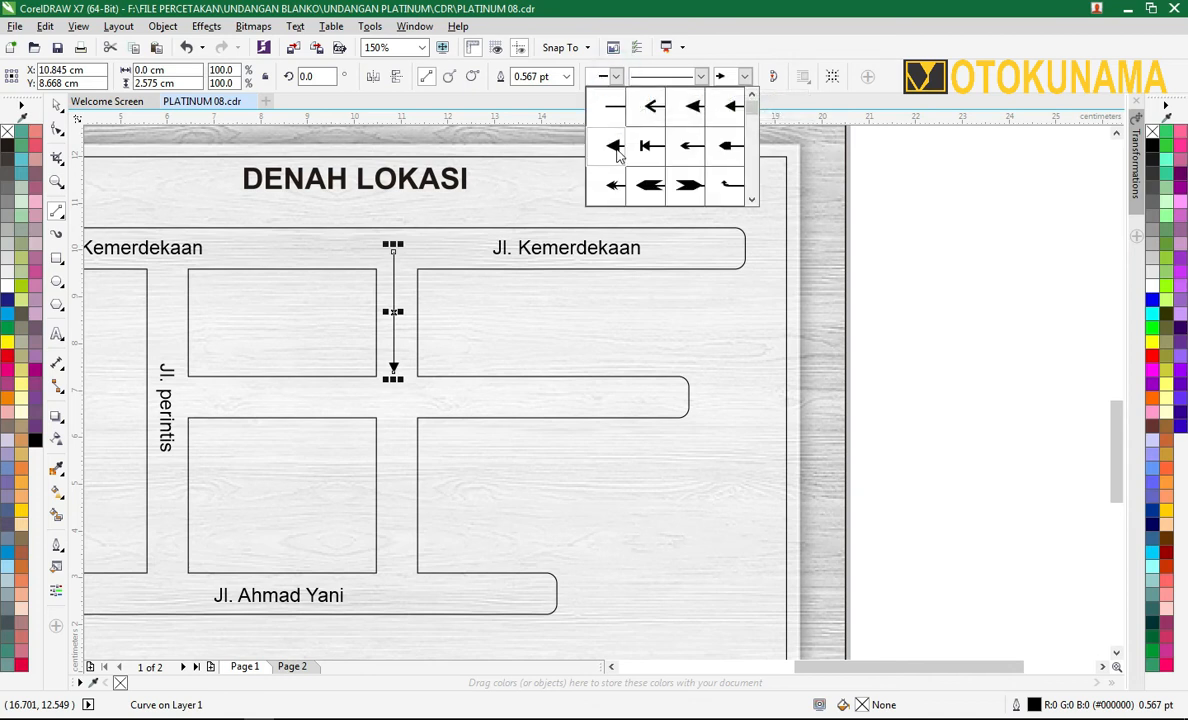
pyautogui.click(616, 147)
pyautogui.scroll(3, 403, 270)
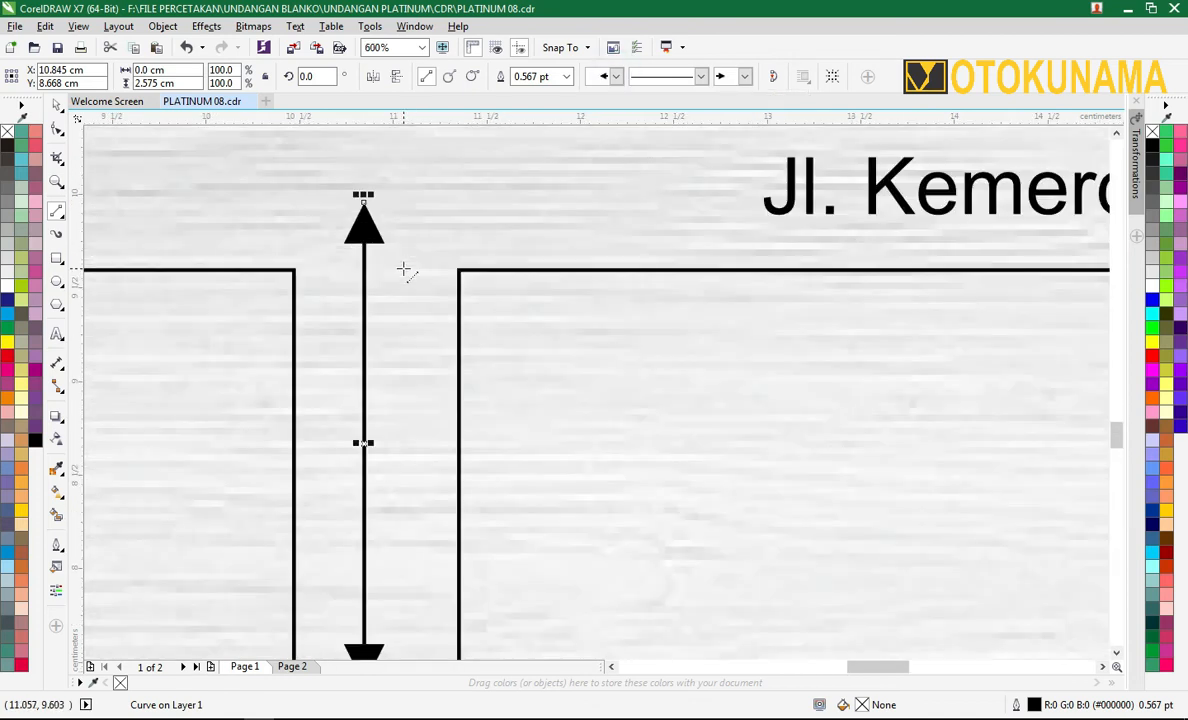
pyautogui.scroll(-2, 403, 270)
pyautogui.click(616, 77)
pyautogui.click(607, 100)
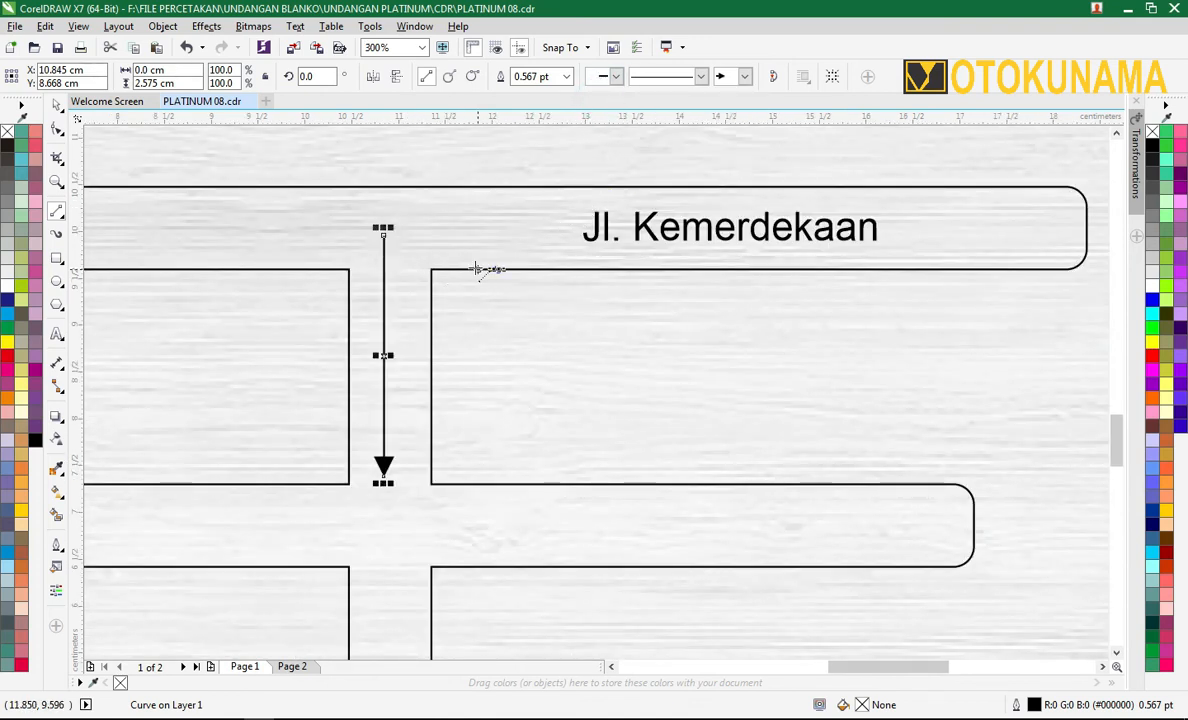
pyautogui.scroll(2, 396, 310)
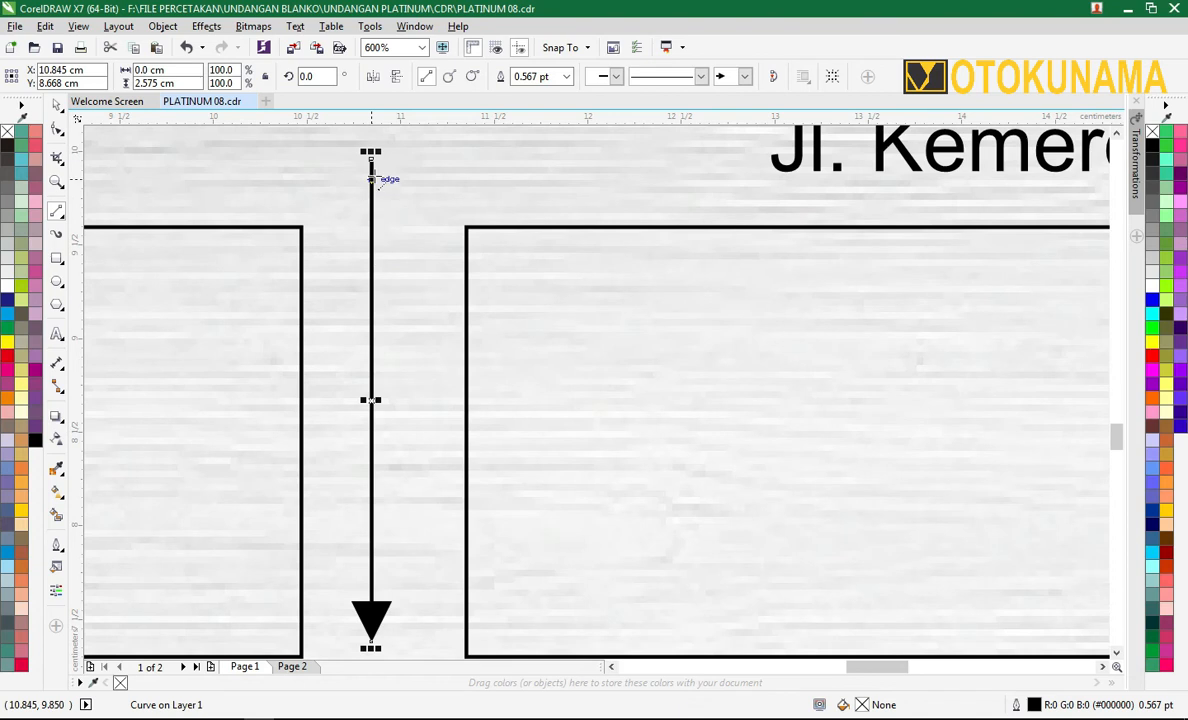
# Try a dashed line style on the vertical arrow, and set it back to the solid style.
pyautogui.click(701, 77)
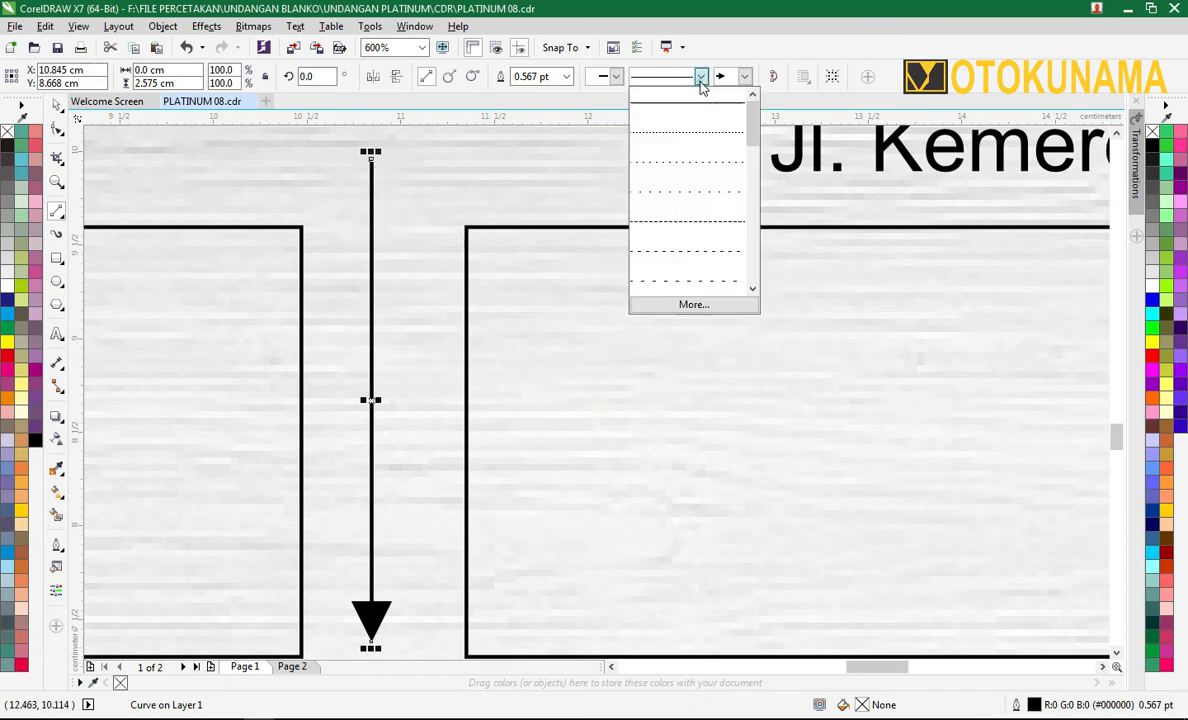
pyautogui.click(684, 252)
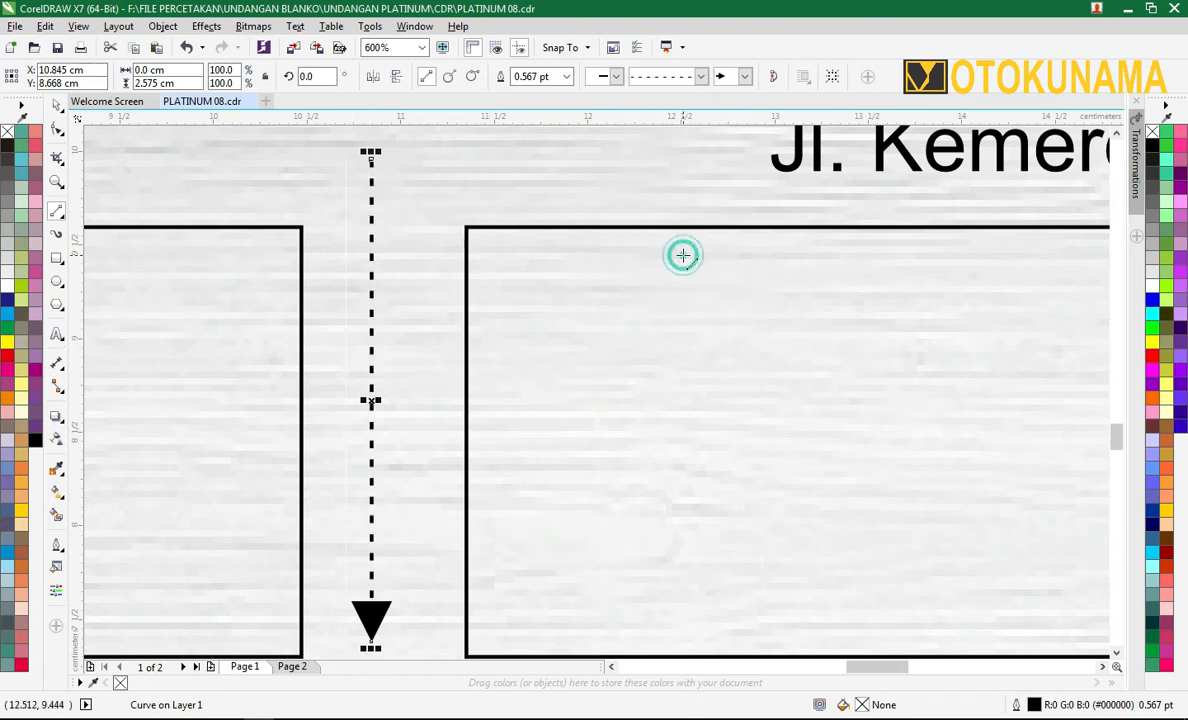
pyautogui.click(701, 77)
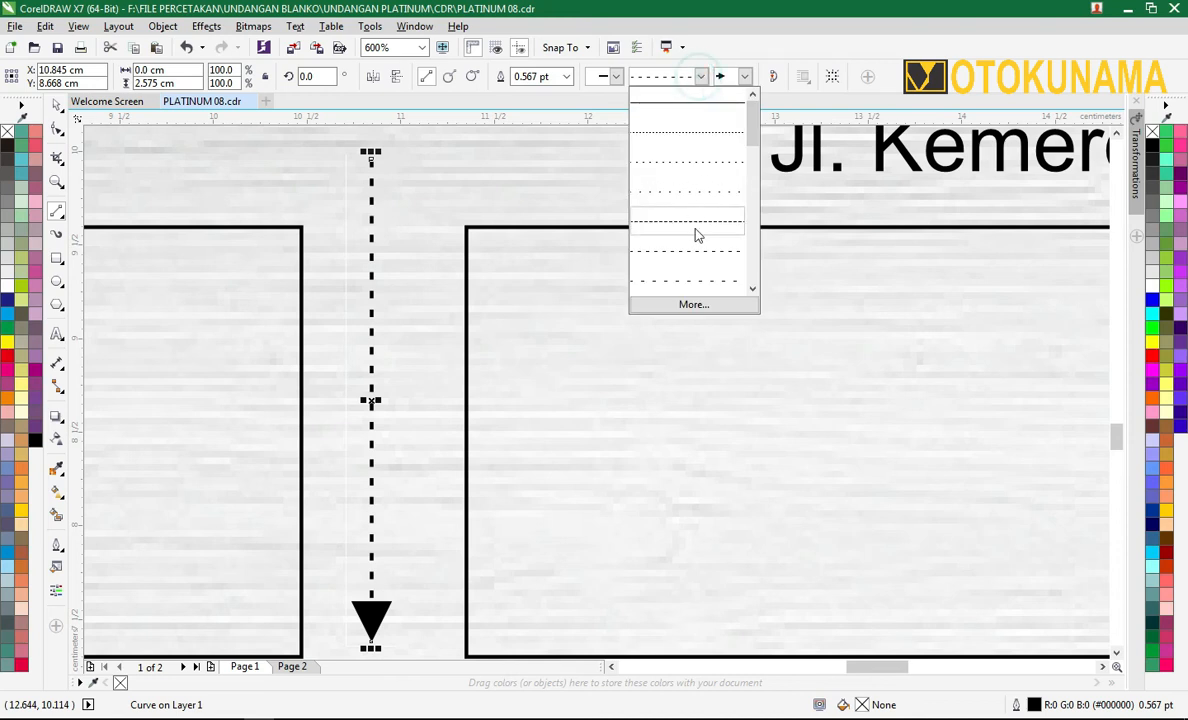
pyautogui.click(687, 110)
pyautogui.scroll(-2, 403, 340)
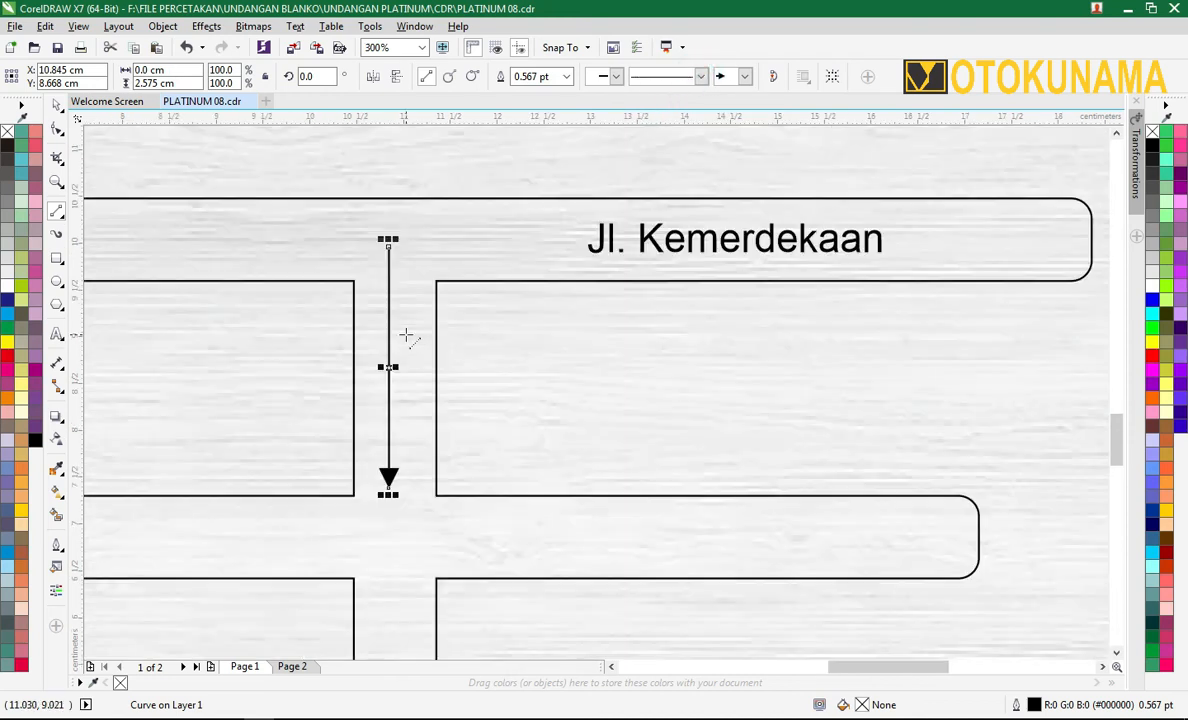
pyautogui.scroll(-1, 323, 512)
# Draw a horizontal 2-point line about 2 cm long in the lower road's left end, with a solid triangular end arrowhead pointing right.
pyautogui.scroll(2, 244, 504)
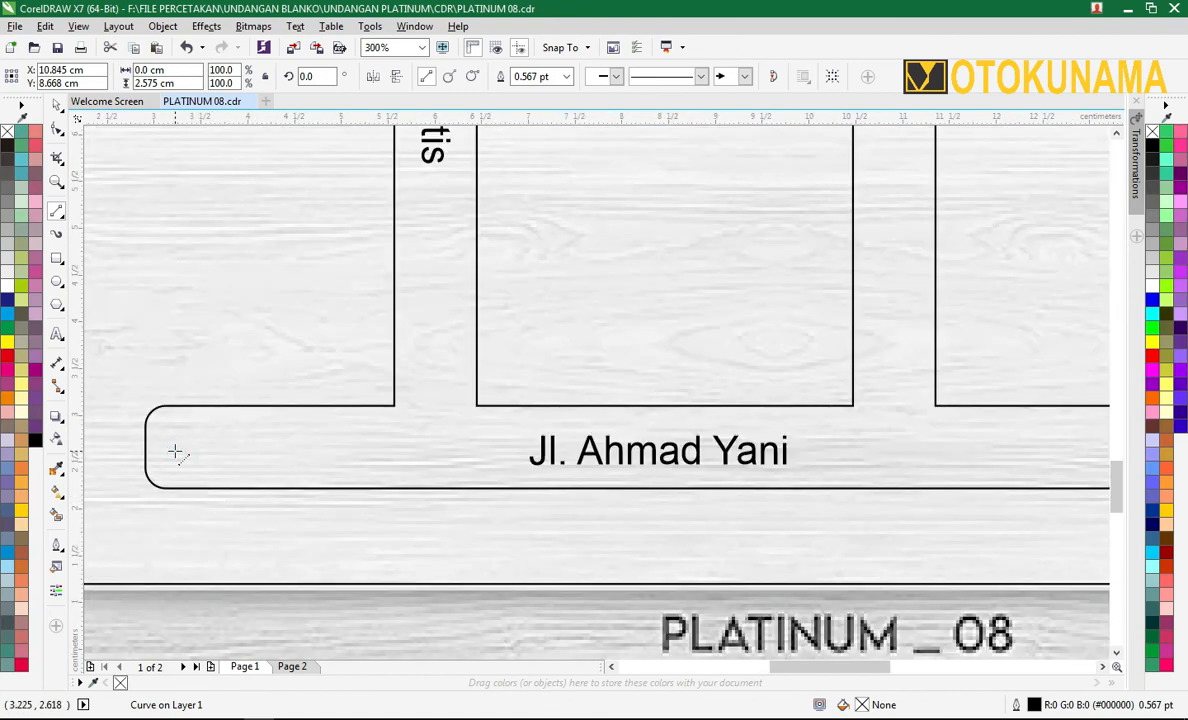
pyautogui.click(175, 452)
pyautogui.keyDown('ctrl'); pyautogui.click(369, 451); pyautogui.keyUp('ctrl')
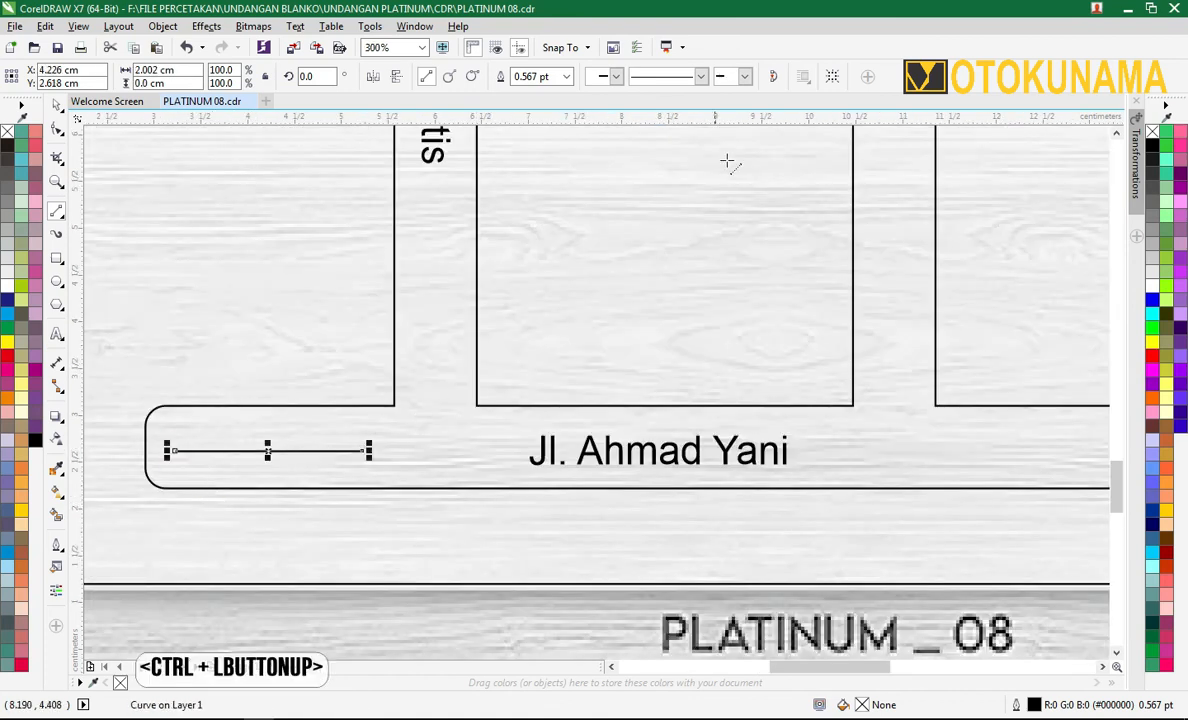
pyautogui.click(745, 76)
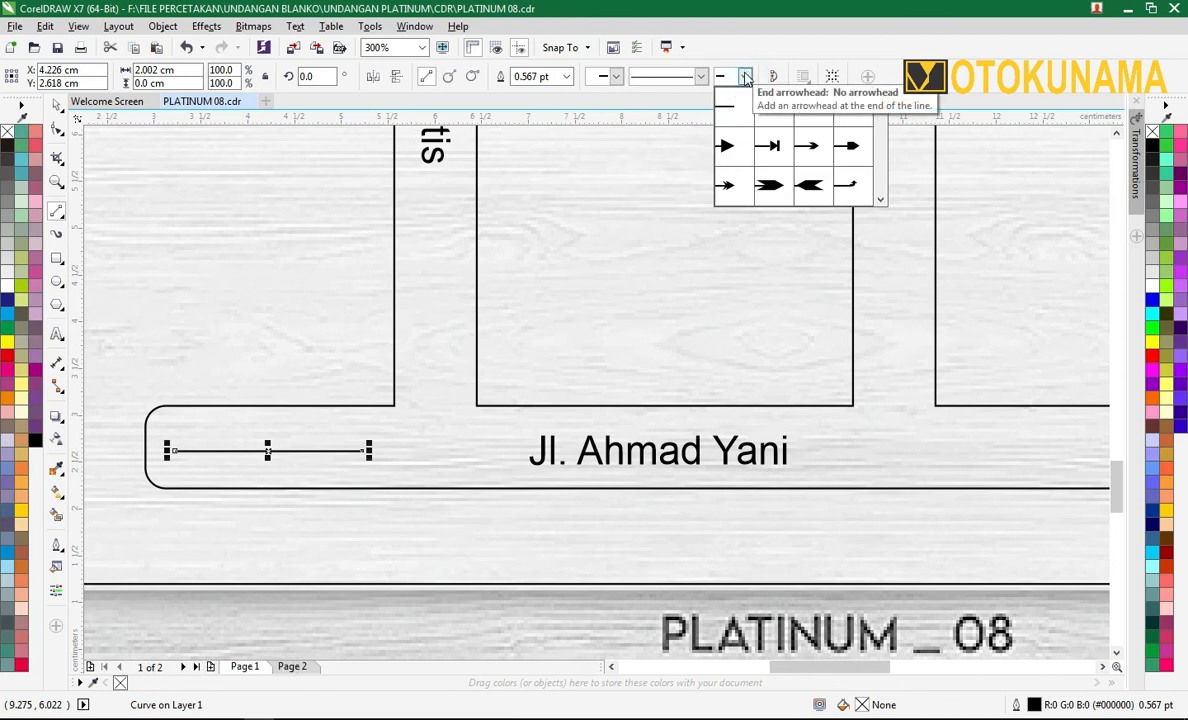
pyautogui.click(727, 147)
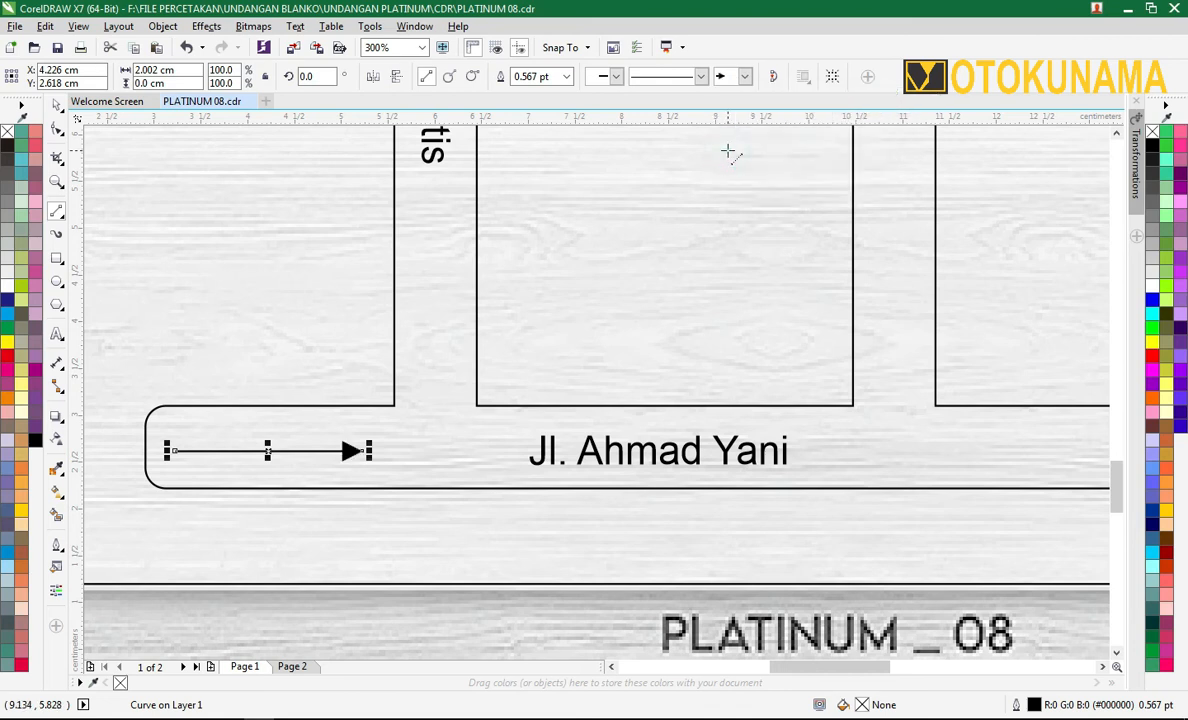
pyautogui.click(743, 86)
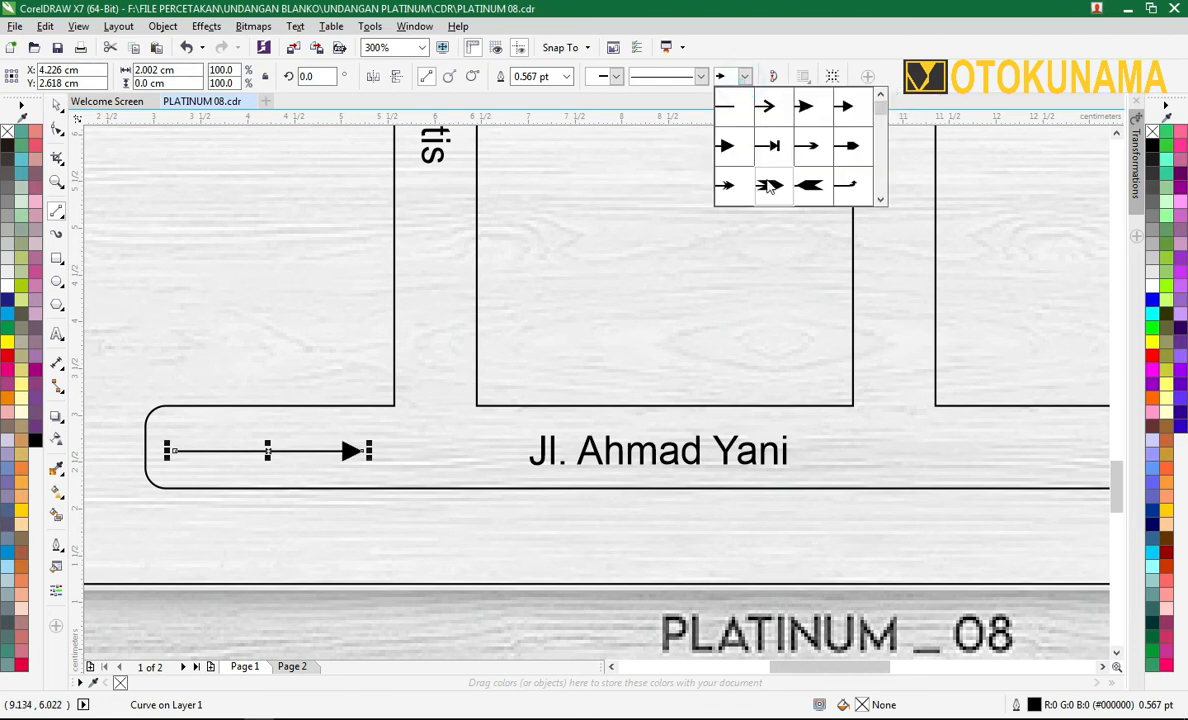
pyautogui.moveTo(879, 113)
pyautogui.mouseDown()
pyautogui.moveTo(885, 152)
pyautogui.moveTo(881, 104)
pyautogui.mouseUp()
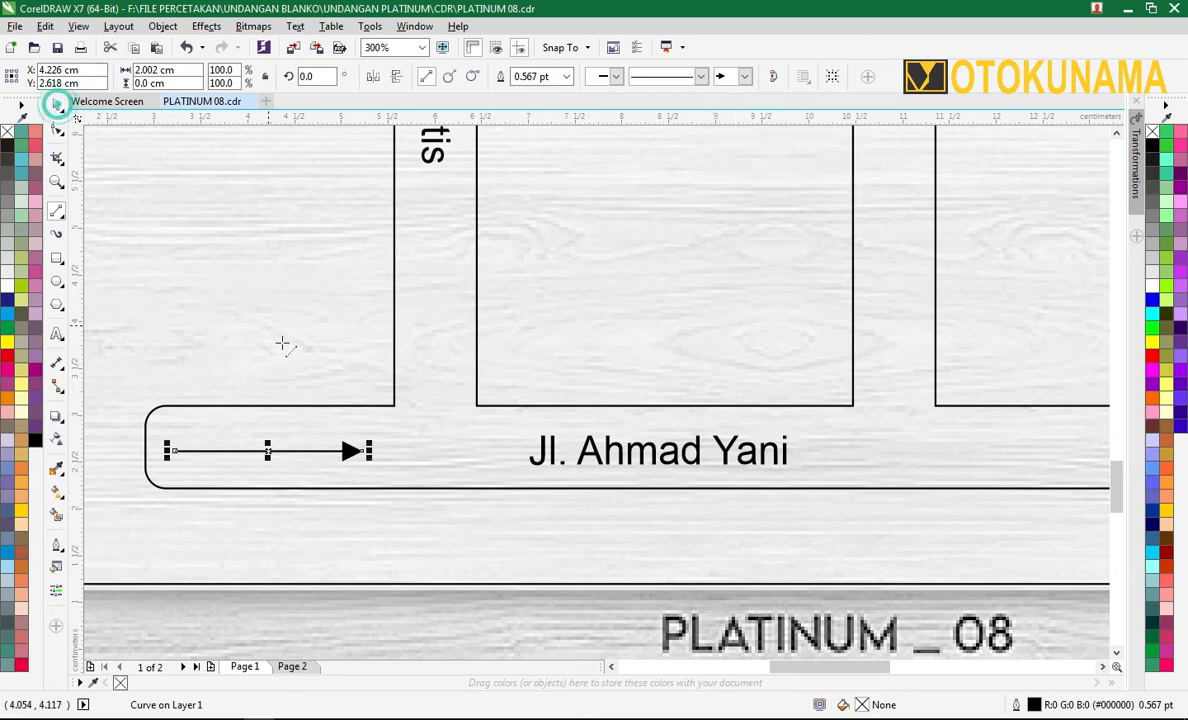
pyautogui.scroll(-1, 296, 381)
pyautogui.click(62, 135)
pyautogui.click(304, 589)
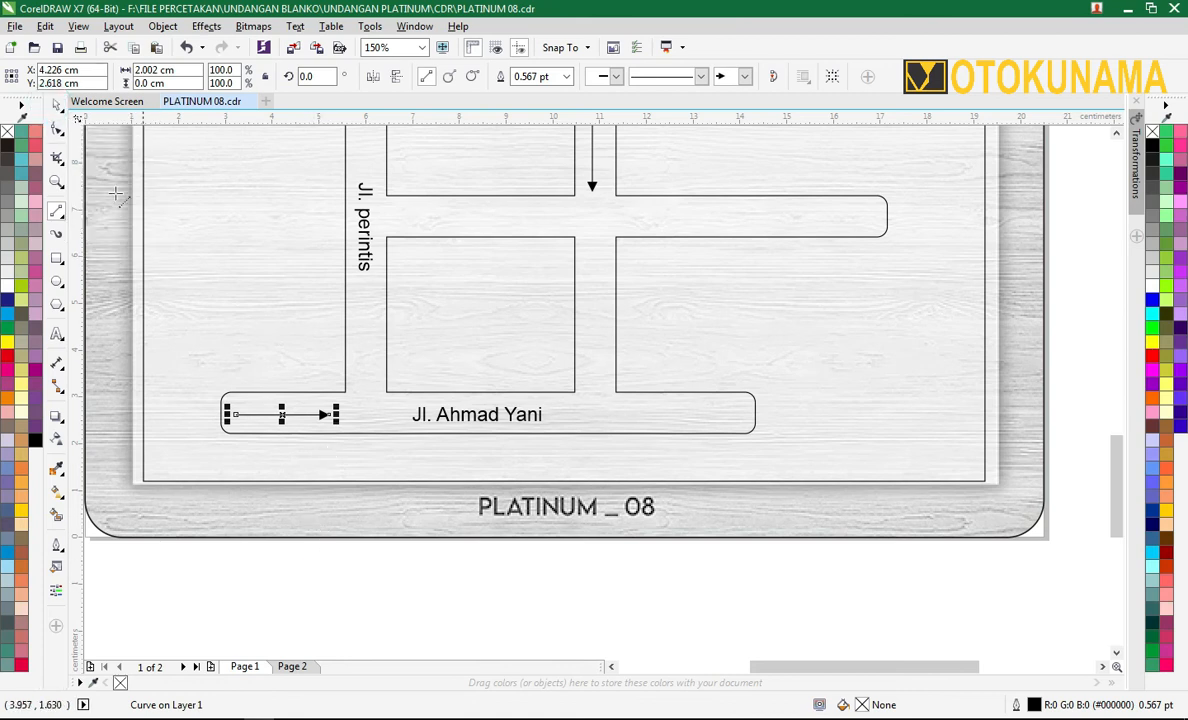
pyautogui.click(55, 107)
pyautogui.click(313, 570)
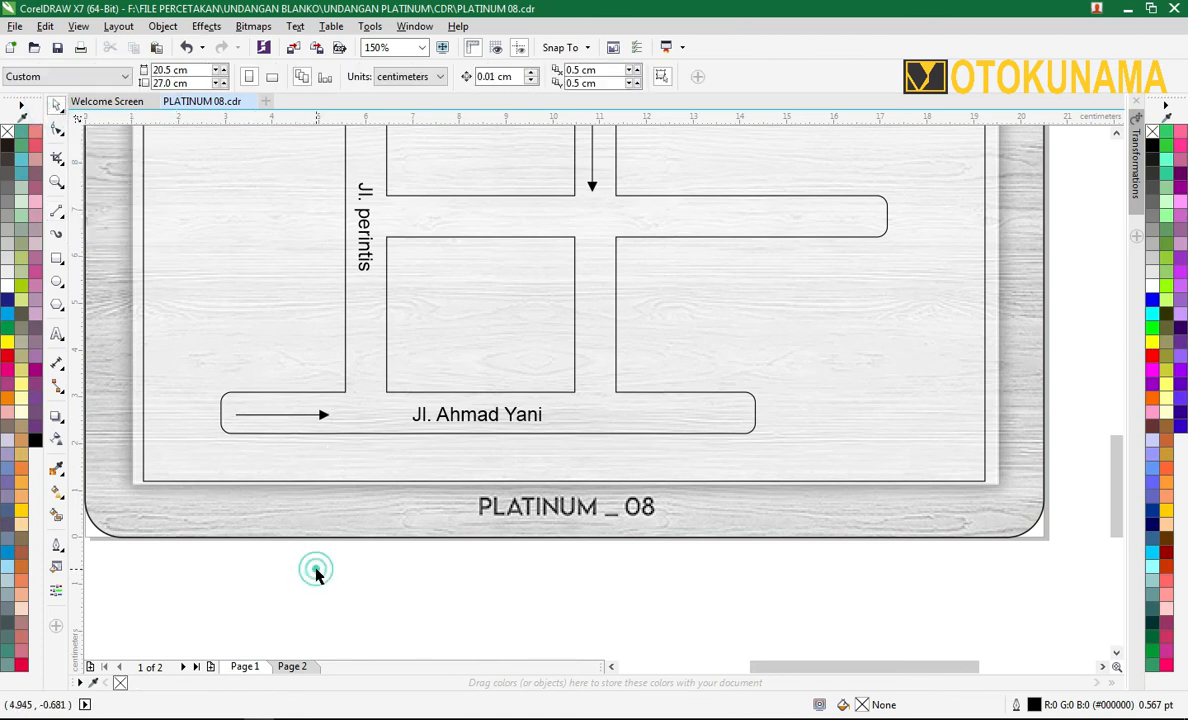
# Draw a horizontal 2-point line about 1.3 cm long in the upper road's right end, with a solid triangular end arrowhead pointing left.
pyautogui.scroll(-1, 313, 568)
pyautogui.scroll(1, 355, 443)
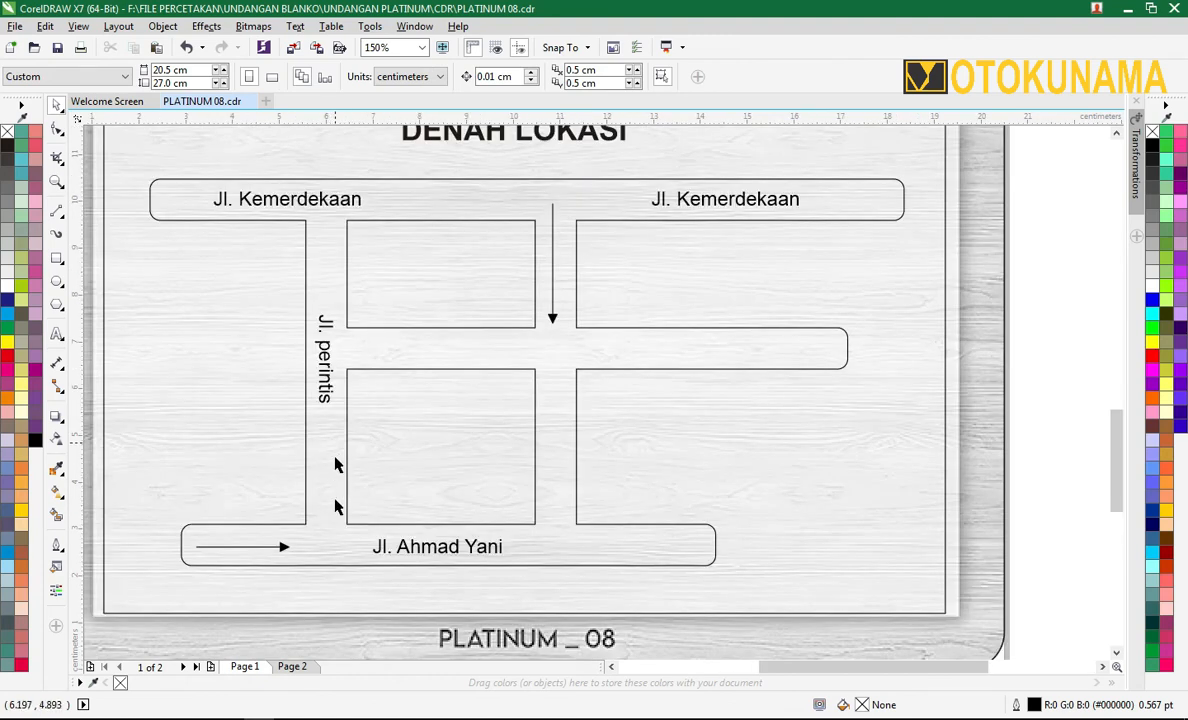
pyautogui.click(59, 213)
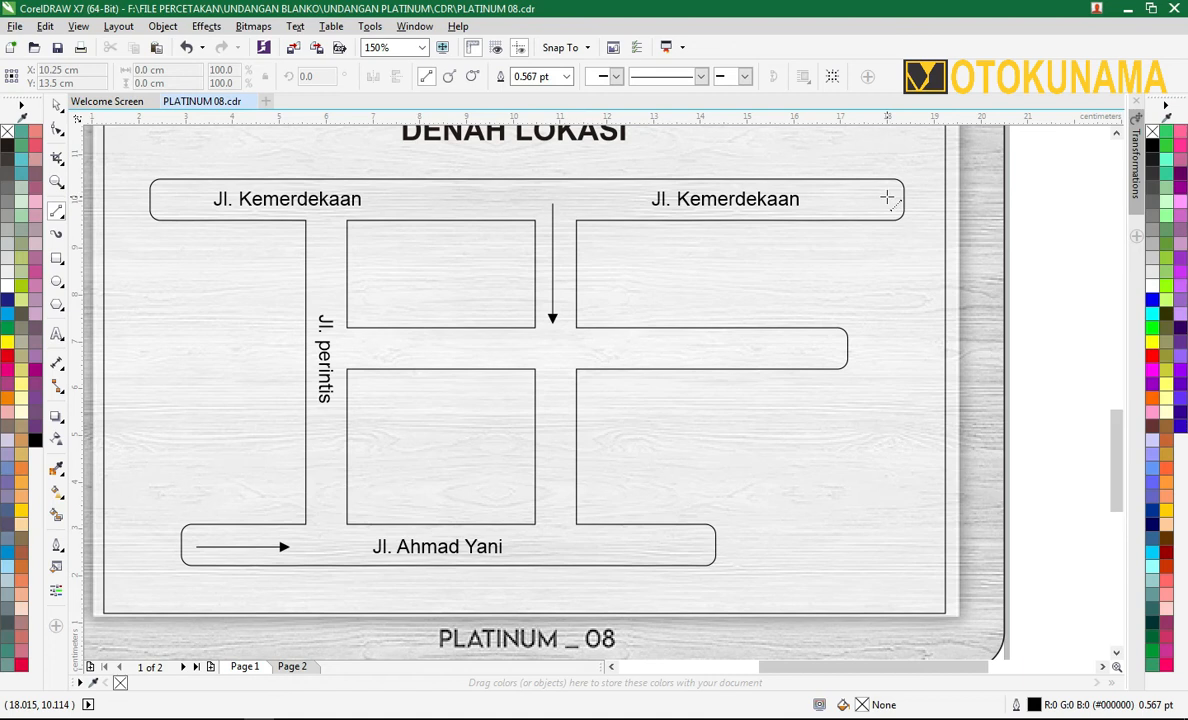
pyautogui.moveTo(868, 235); pyautogui.dragTo(828, 247)
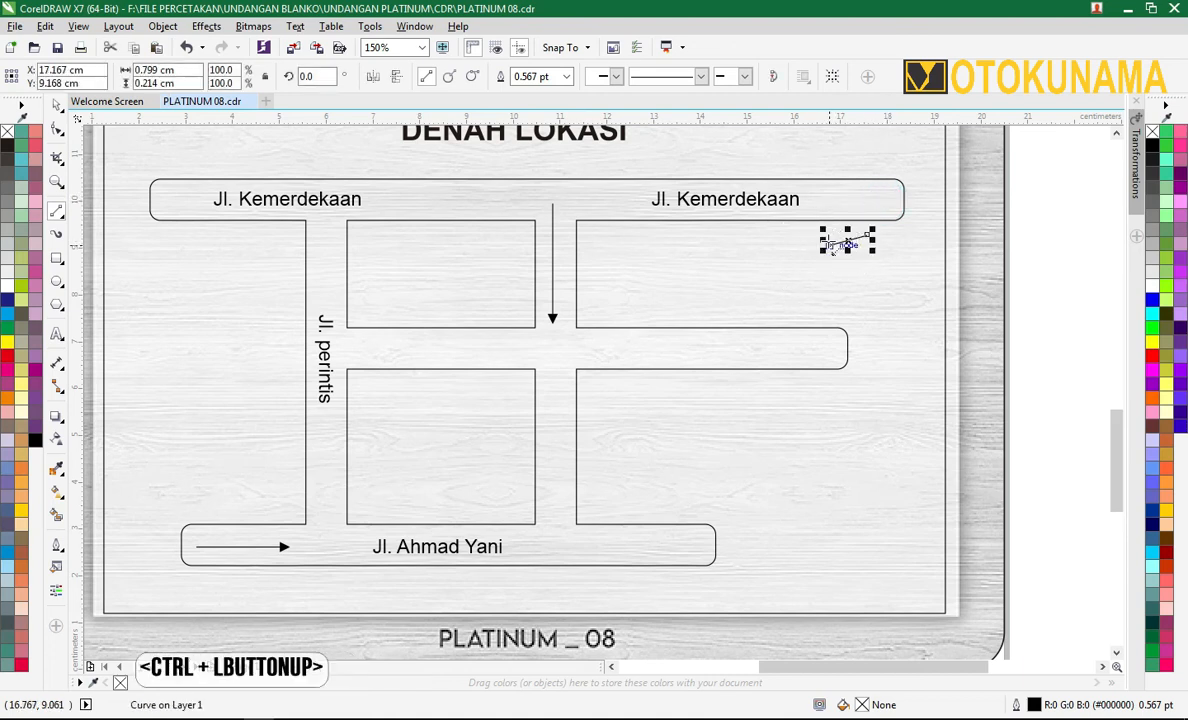
pyautogui.press('Delete')
pyautogui.scroll(2, 891, 204)
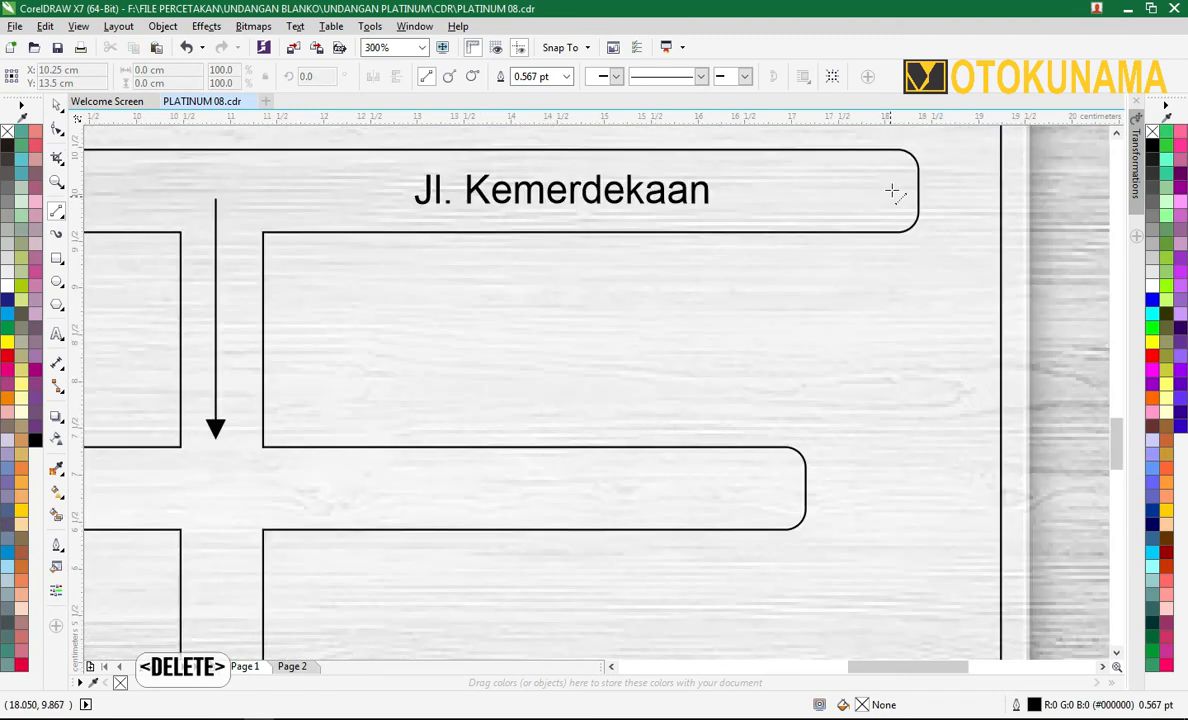
pyautogui.moveTo(892, 189); pyautogui.dragTo(765, 188)
pyautogui.click(745, 76)
pyautogui.click(735, 138)
# Draw a horizontal line about 2.5 cm long in the middle road's right end, with a solid triangular end arrowhead pointing left.
pyautogui.scroll(-1, 437, 337)
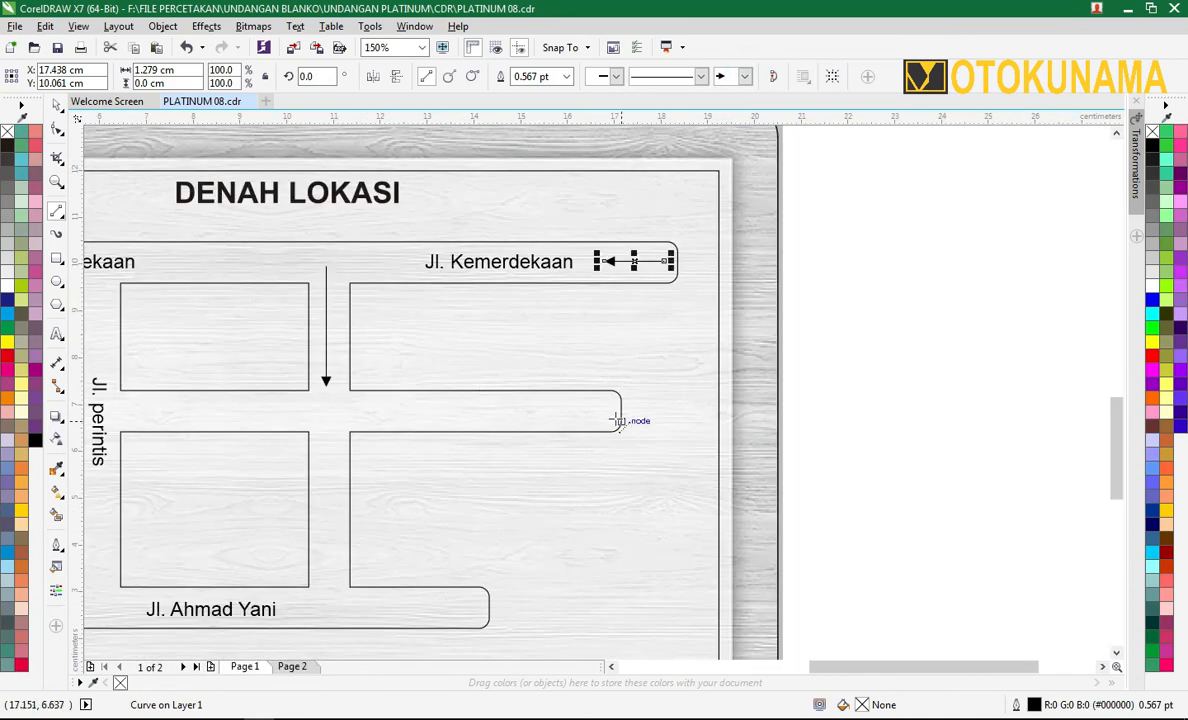
pyautogui.moveTo(606, 413); pyautogui.dragTo(478, 413)
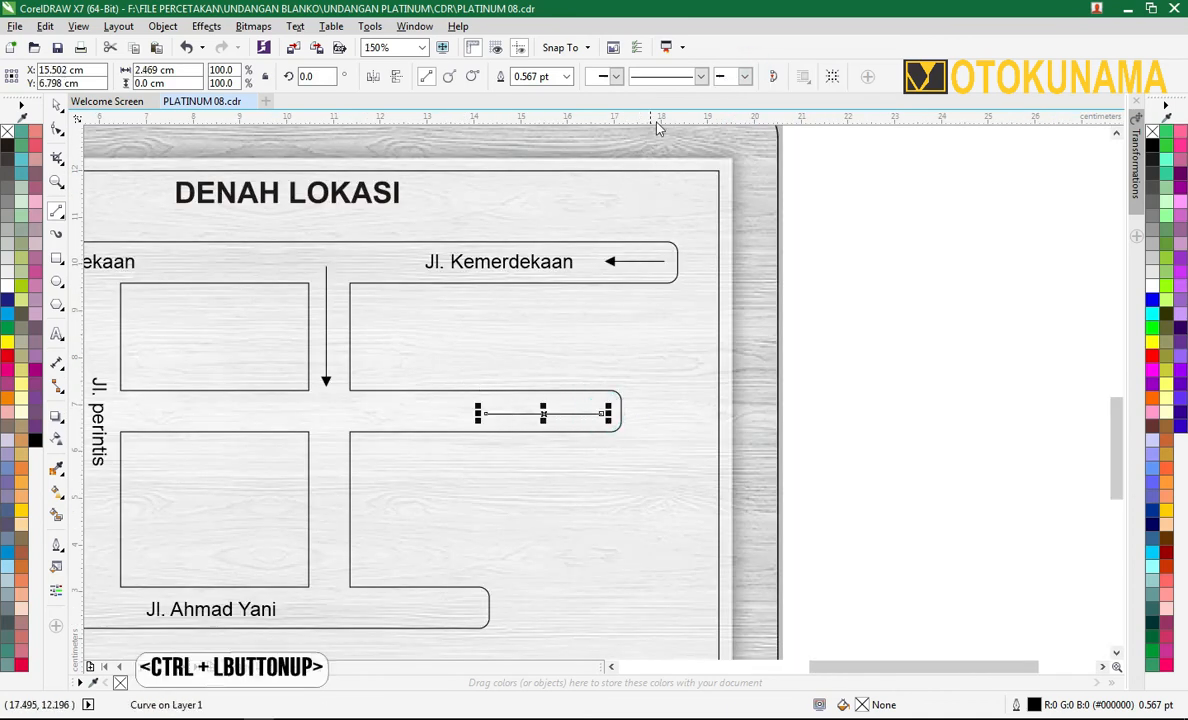
pyautogui.click(745, 77)
pyautogui.click(735, 151)
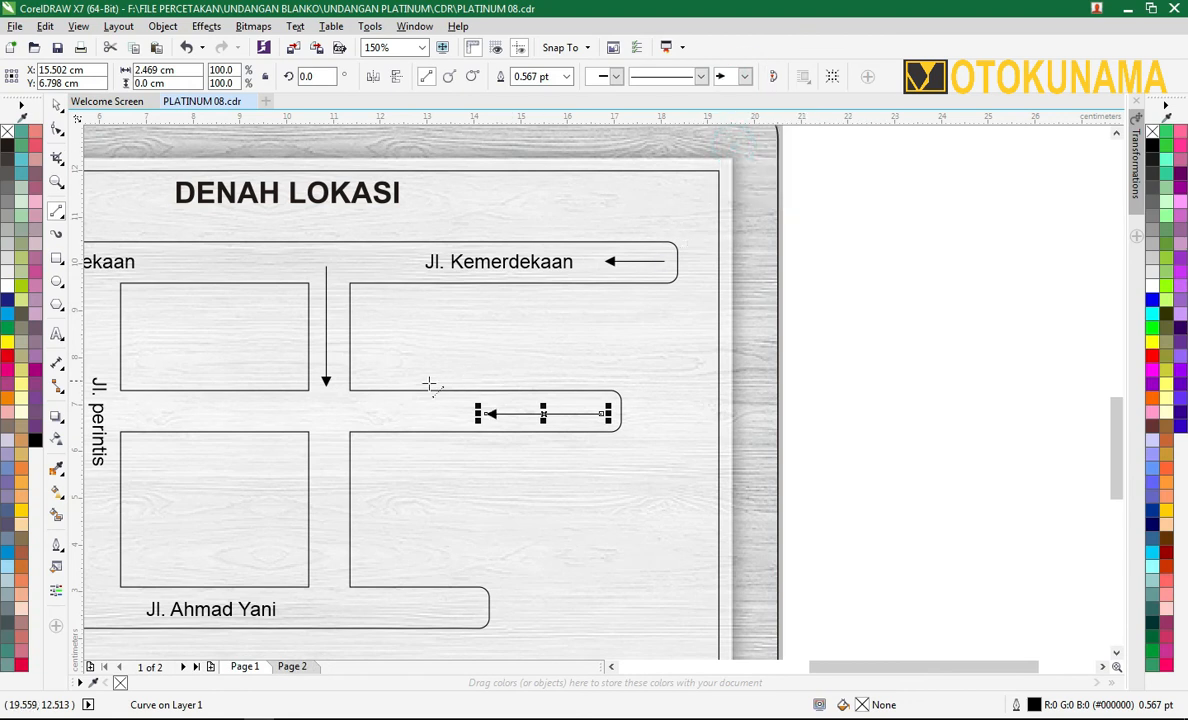
# Draw a horizontal line about 1.9 cm long in the lower road's right end, with a solid triangular end arrowhead pointing left.
pyautogui.scroll(-1, 430, 387)
pyautogui.scroll(1, 384, 511)
pyautogui.moveTo(522, 482); pyautogui.dragTo(423, 482)
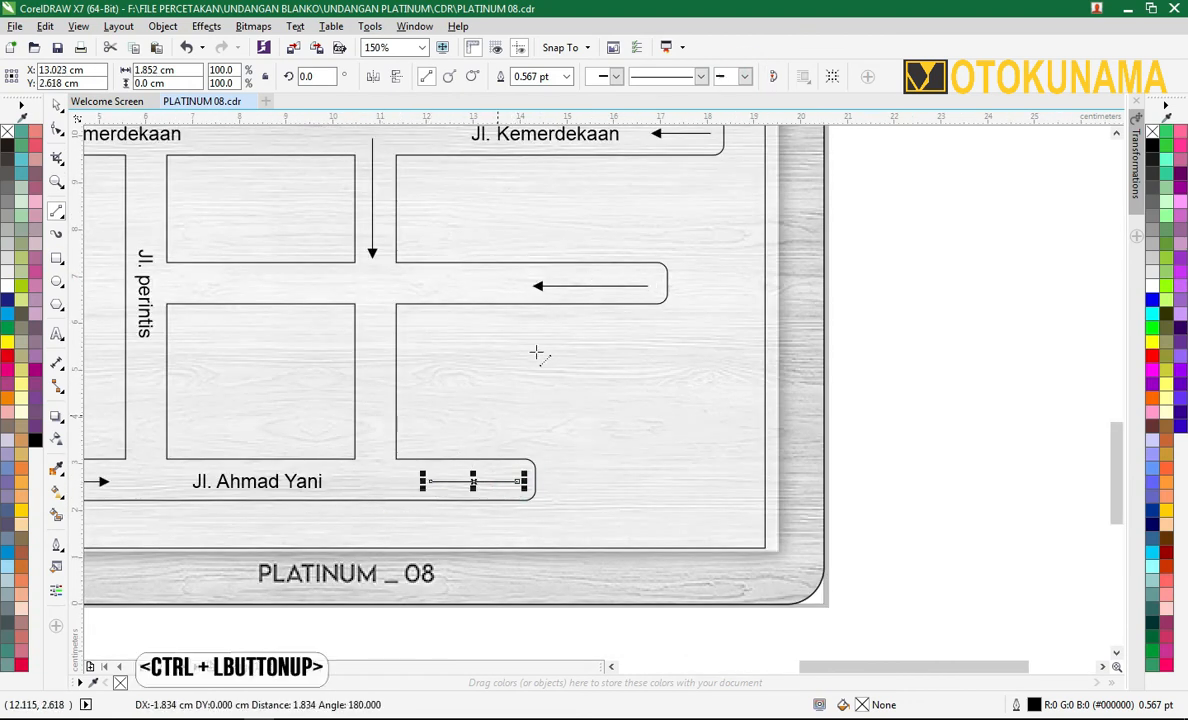
pyautogui.click(745, 77)
pyautogui.click(730, 141)
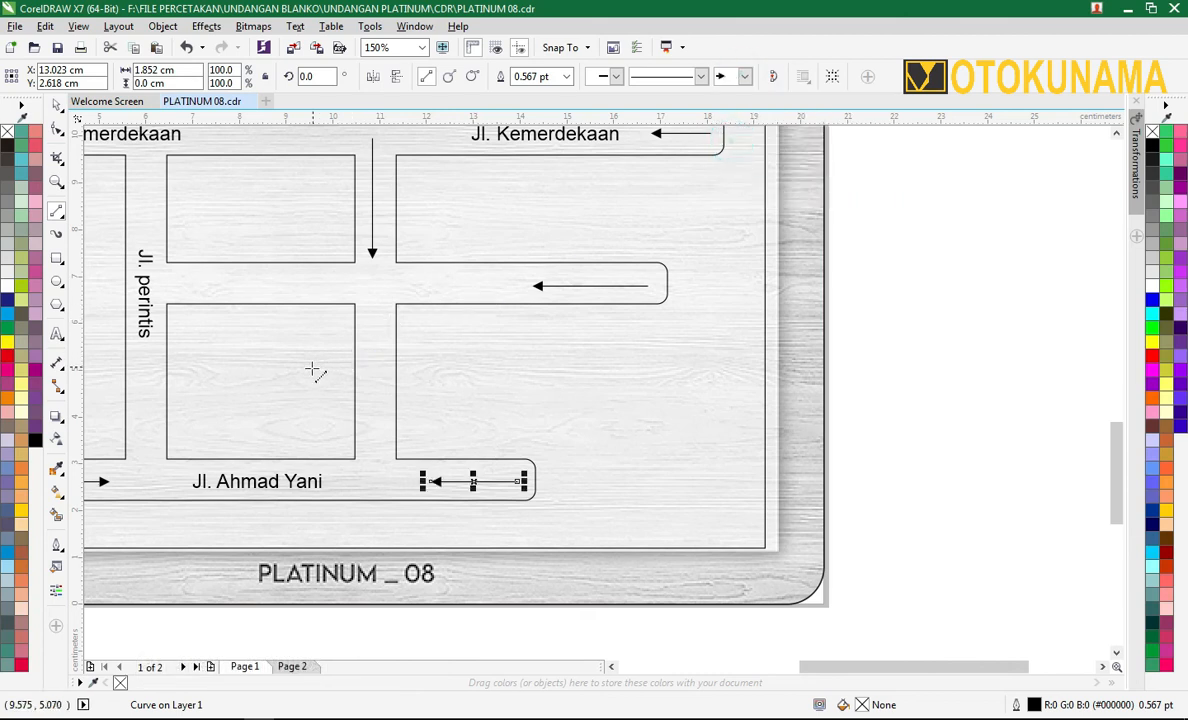
pyautogui.scroll(-1, 313, 371)
pyautogui.click(57, 104)
# Add the artistic text "LOKASI" in 24 pt Arial inside the lower-middle block, just above the "Jl. Ahmad Yani" road.
pyautogui.scroll(1, 233, 413)
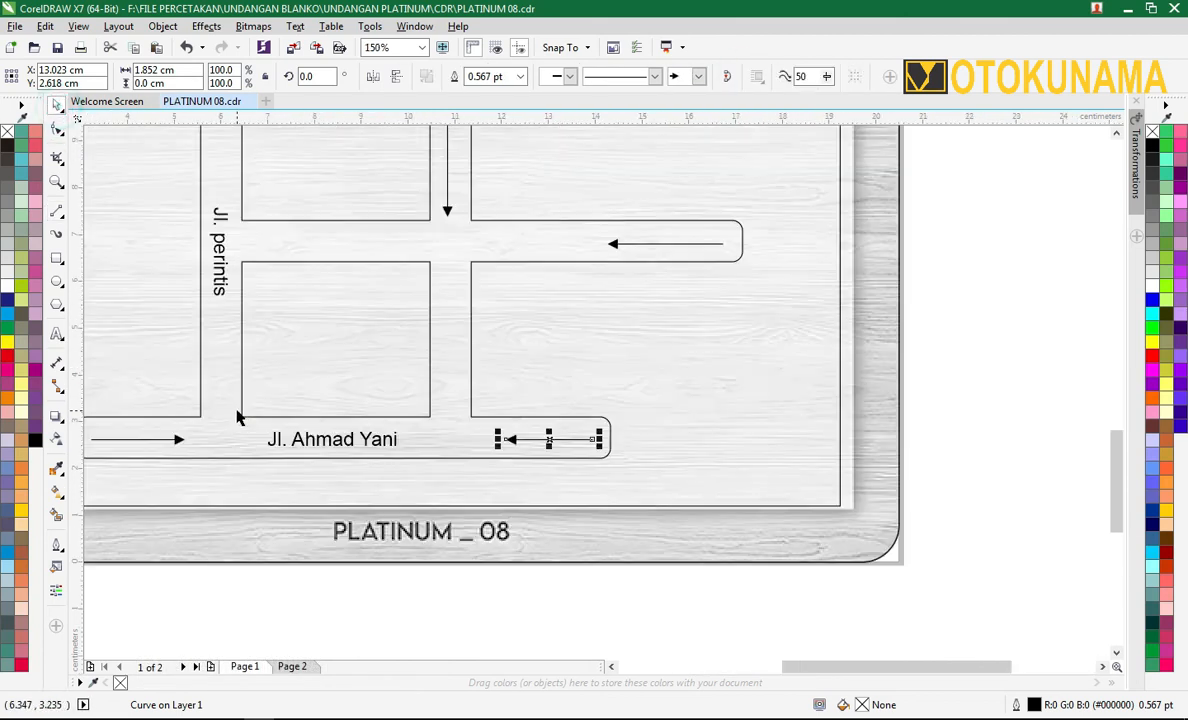
pyautogui.click(57, 333)
pyautogui.click(312, 389)
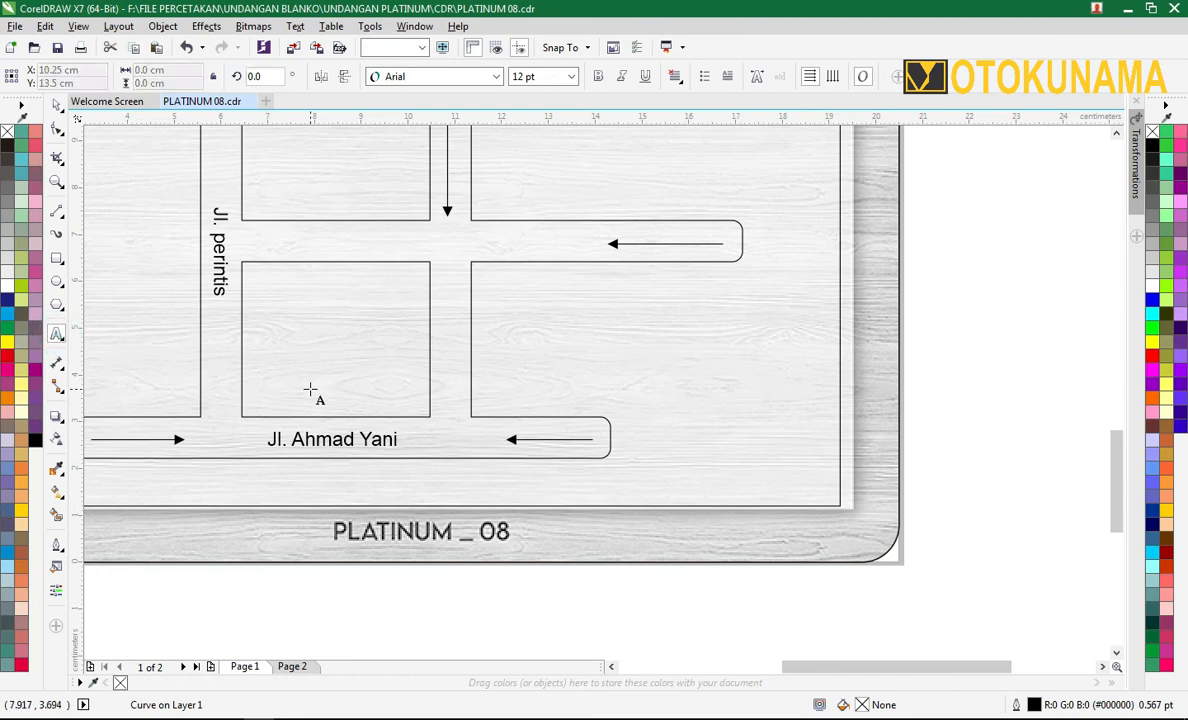
pyautogui.press('capslock')
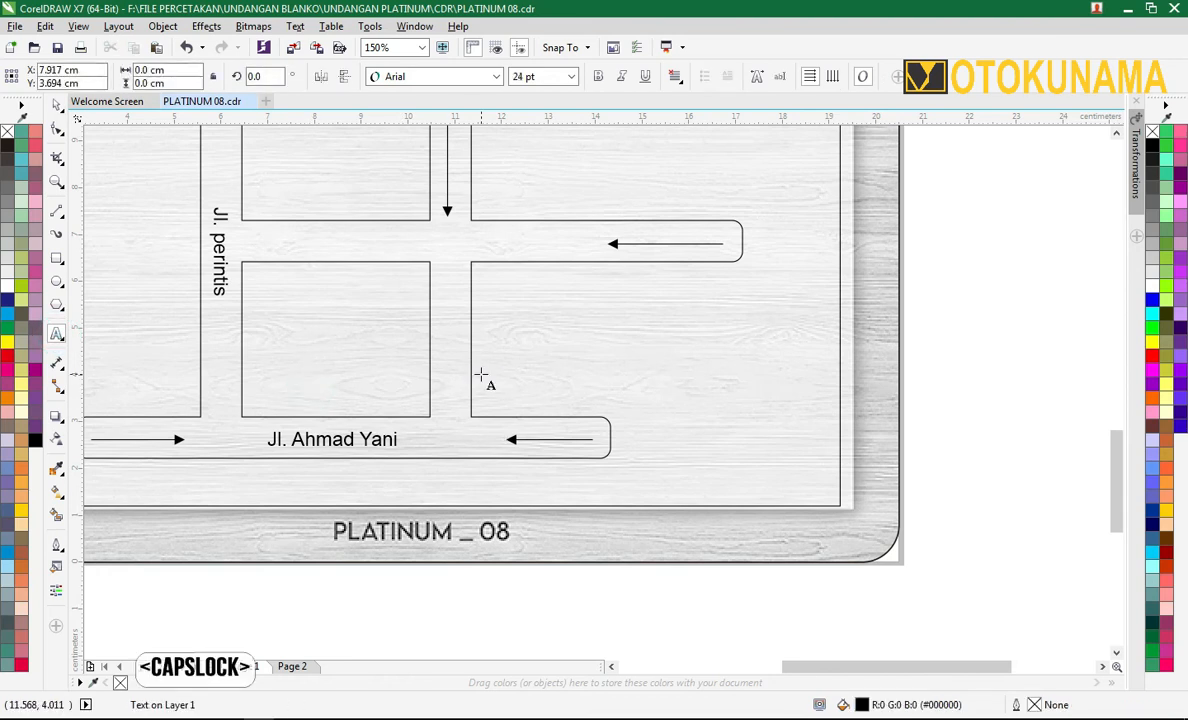
pyautogui.write('LOAKSI')
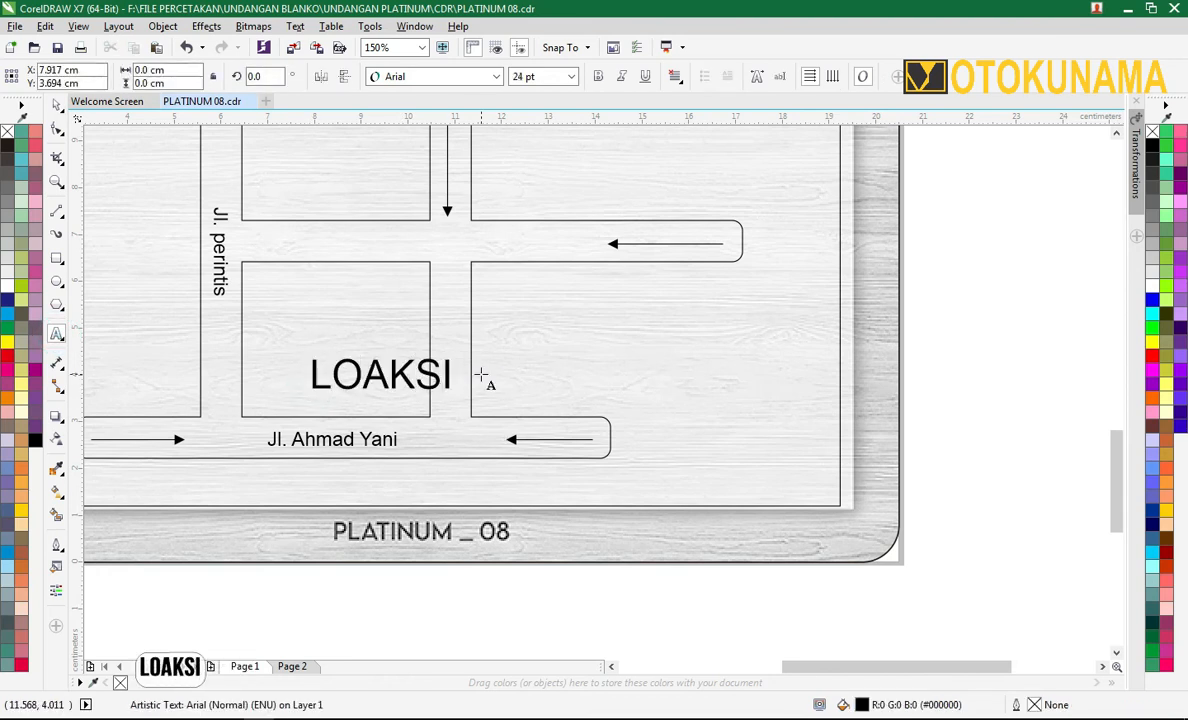
pyautogui.press('BackSpace')
pyautogui.press('BackSpace')
pyautogui.press('BackSpace')
pyautogui.press('BackSpace')
pyautogui.write('KASI')
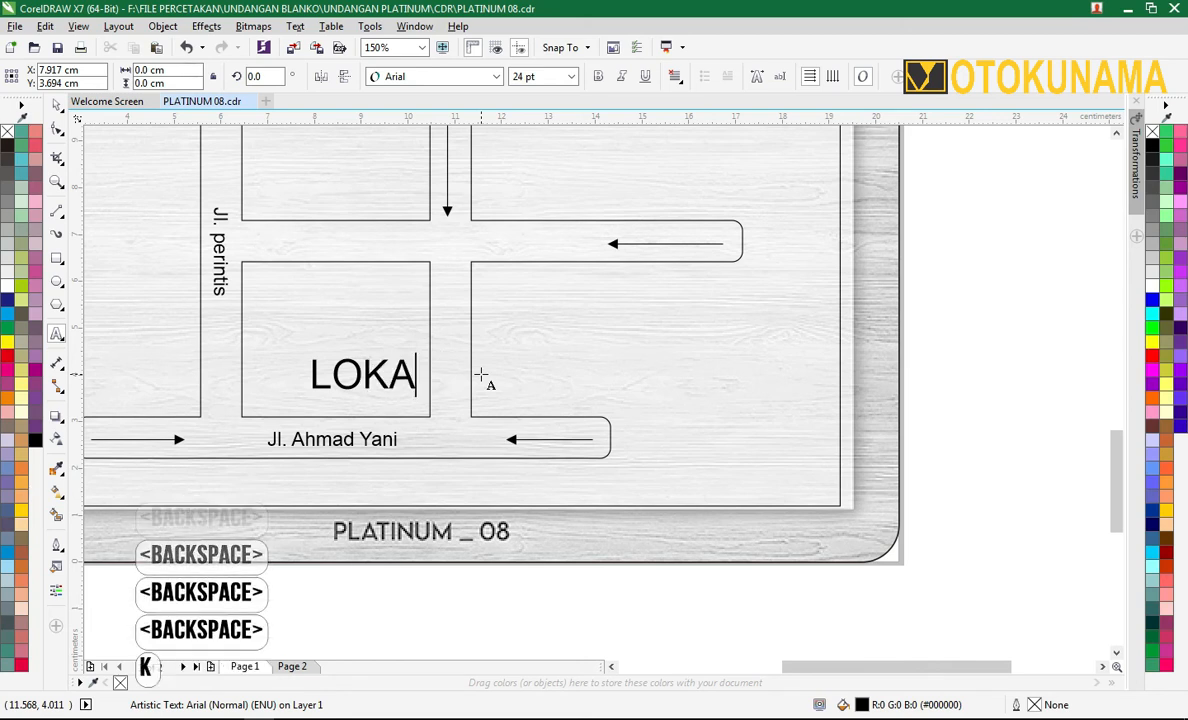
pyautogui.press('Escape')
# Move the "LOKASI" label so it fits within the block between the two vertical roads, directly above "Jl. Ahmad Yani".
pyautogui.click(57, 106)
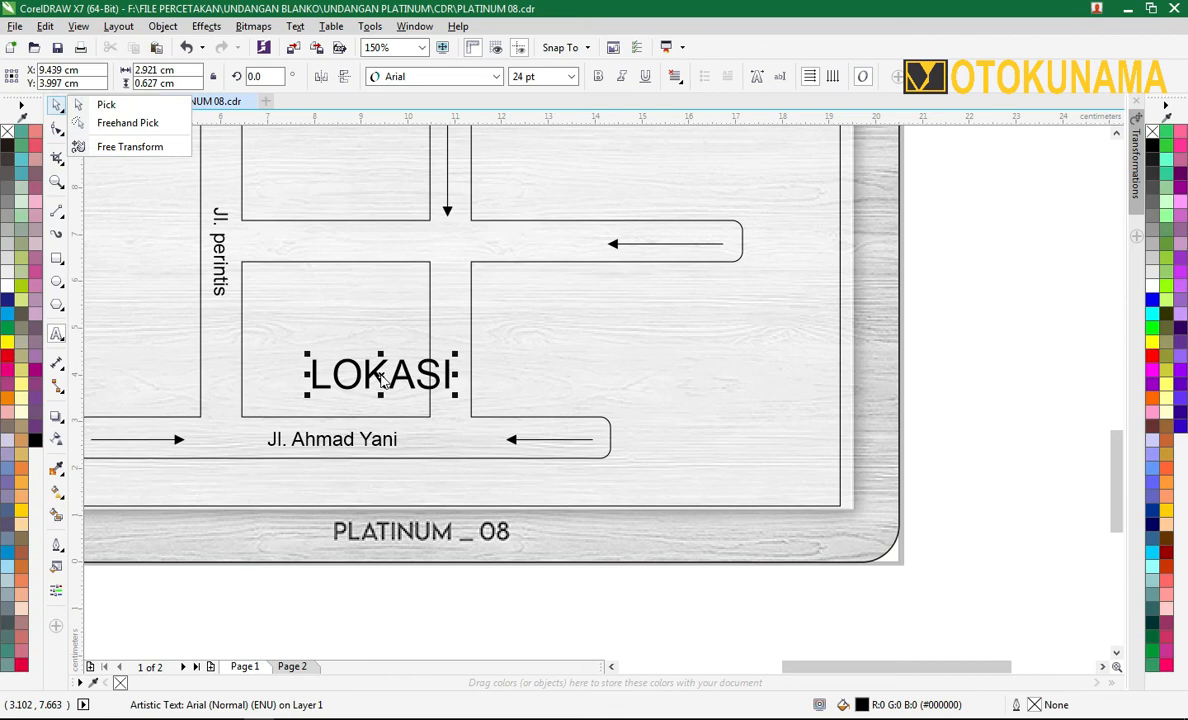
pyautogui.click(381, 370)
pyautogui.click(57, 106)
pyautogui.click(363, 379)
pyautogui.moveTo(371, 373); pyautogui.dragTo(320, 380)
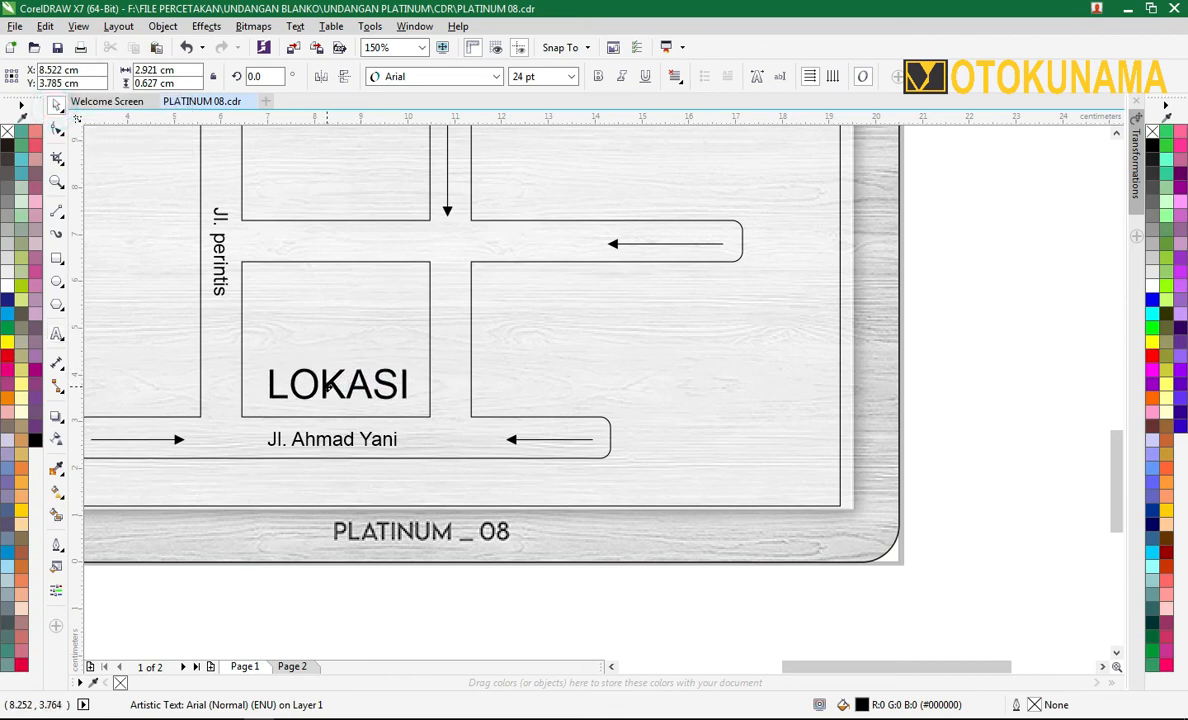
pyautogui.scroll(-2, 340, 390)
pyautogui.click(758, 338)
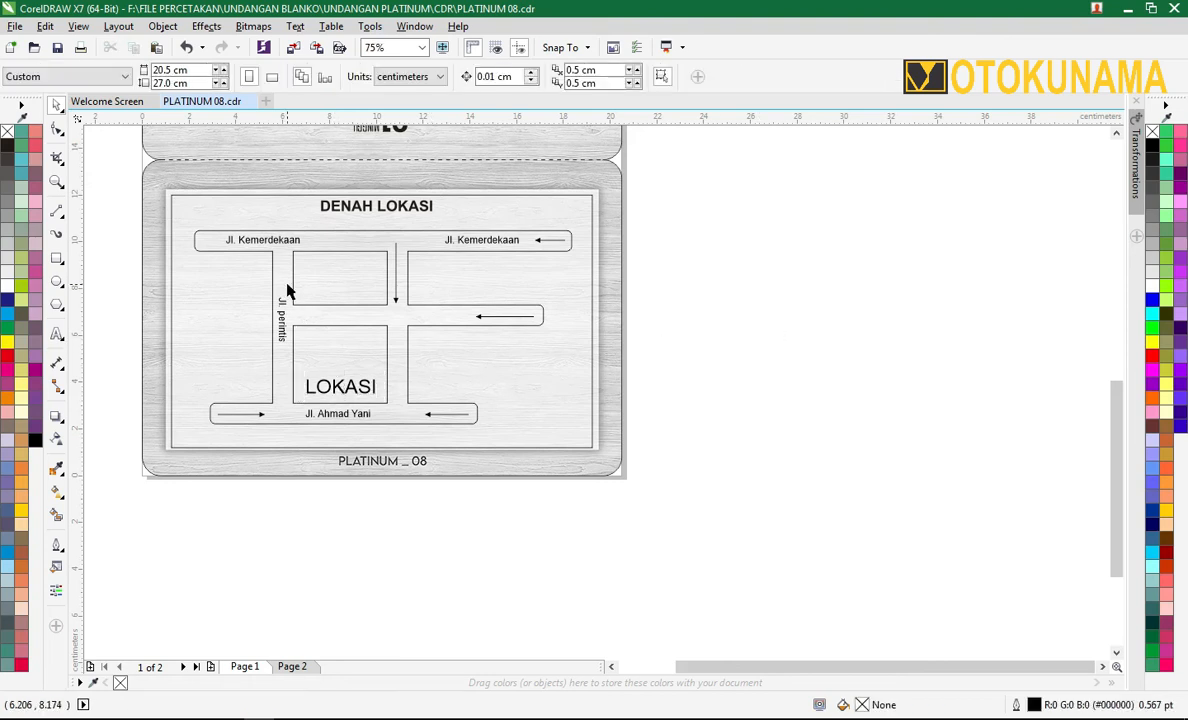
# Examine the "DENAH LOKASI" map's roads, street labels and direction arrows, both close up and within the whole panel.
pyautogui.scroll(2, 232, 252)
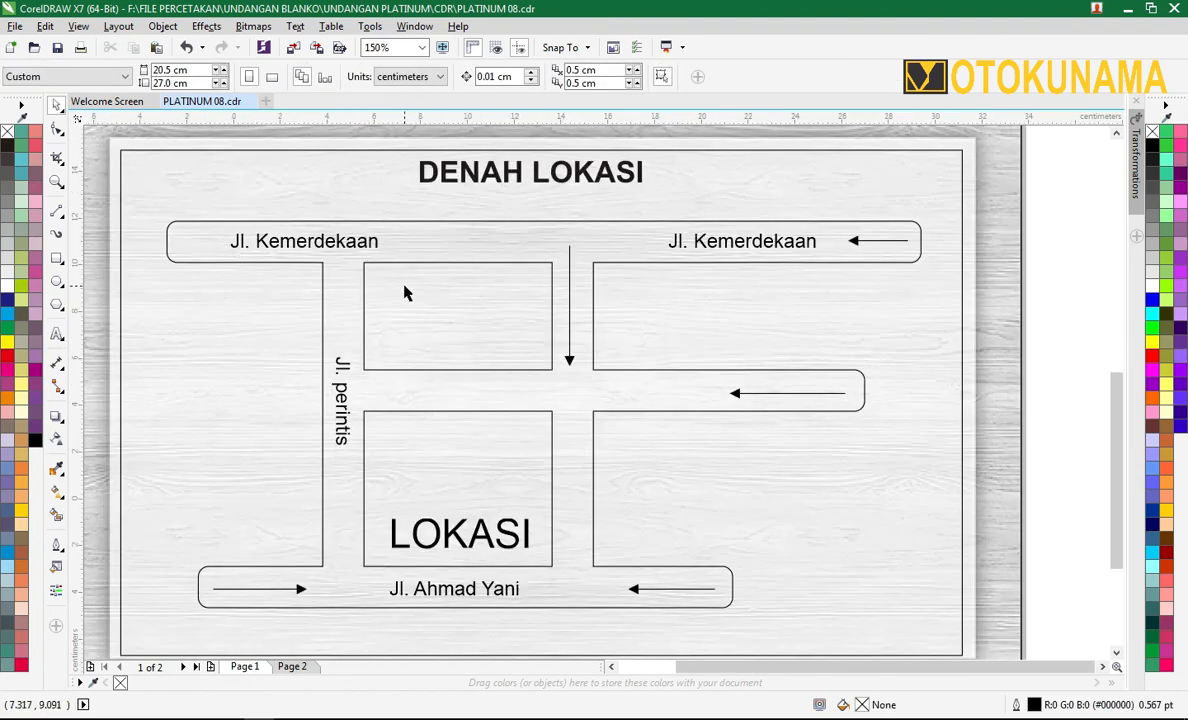
pyautogui.scroll(-2, 408, 297)
pyautogui.scroll(2, 420, 307)
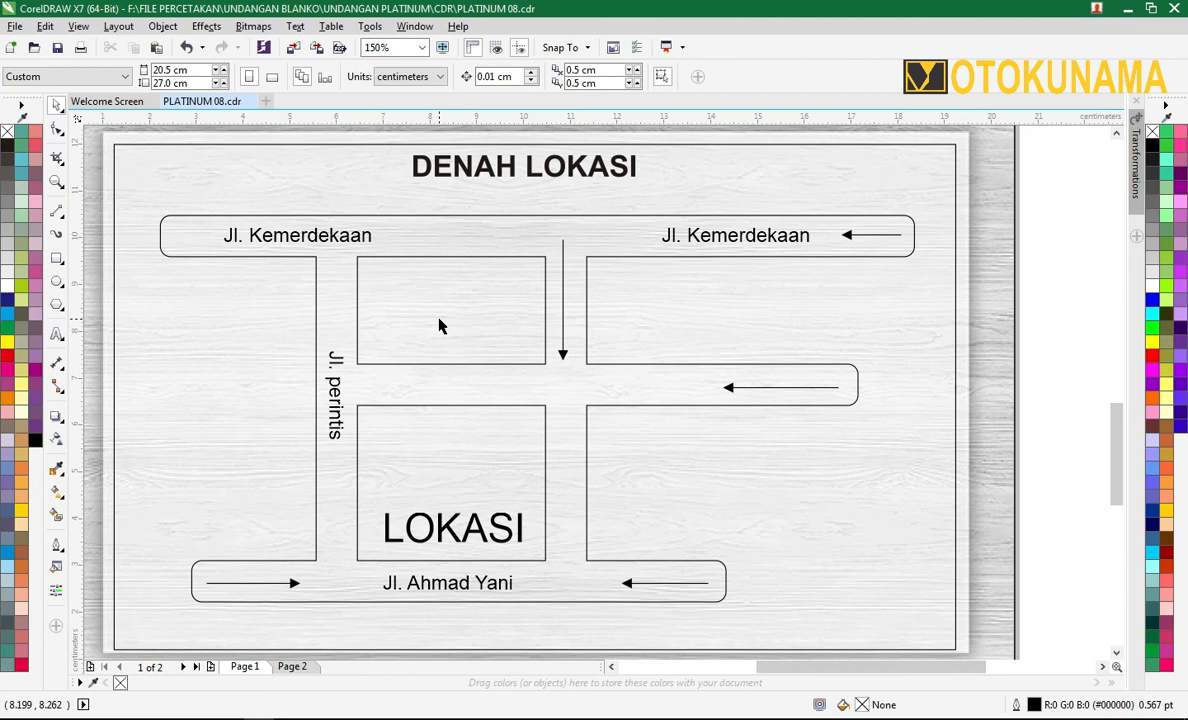
pyautogui.scroll(-2, 445, 327)
pyautogui.scroll(2, 487, 346)
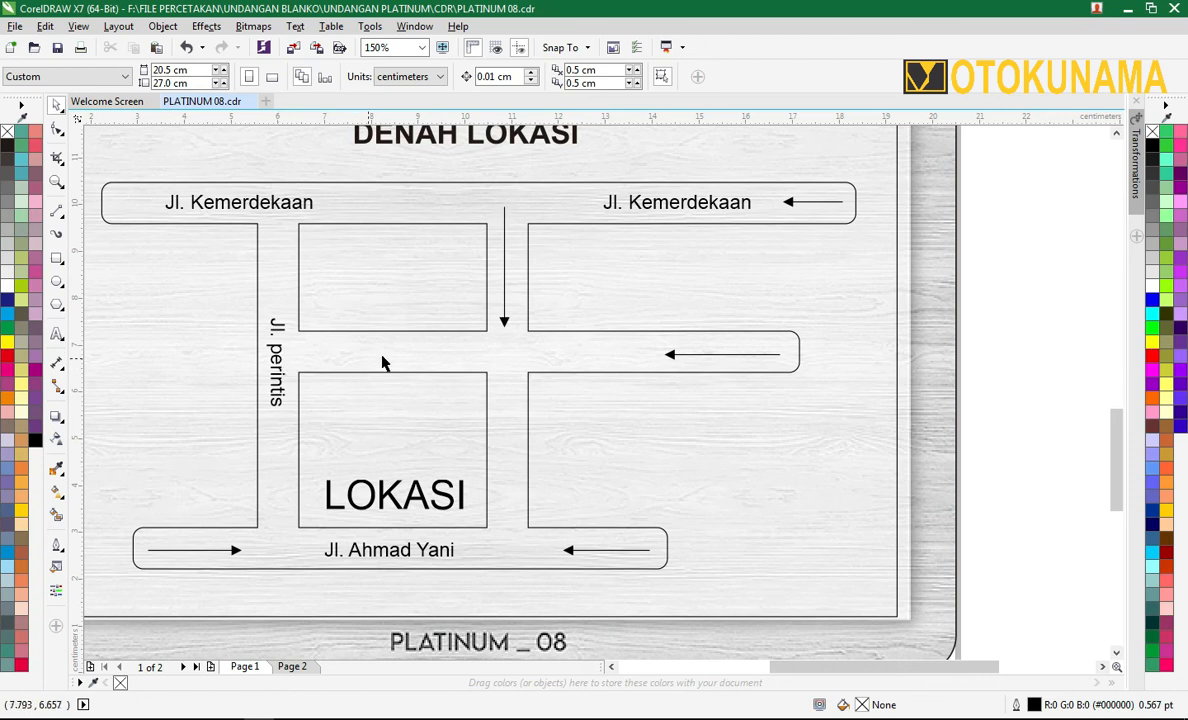
pyautogui.scroll(-2, 374, 323)
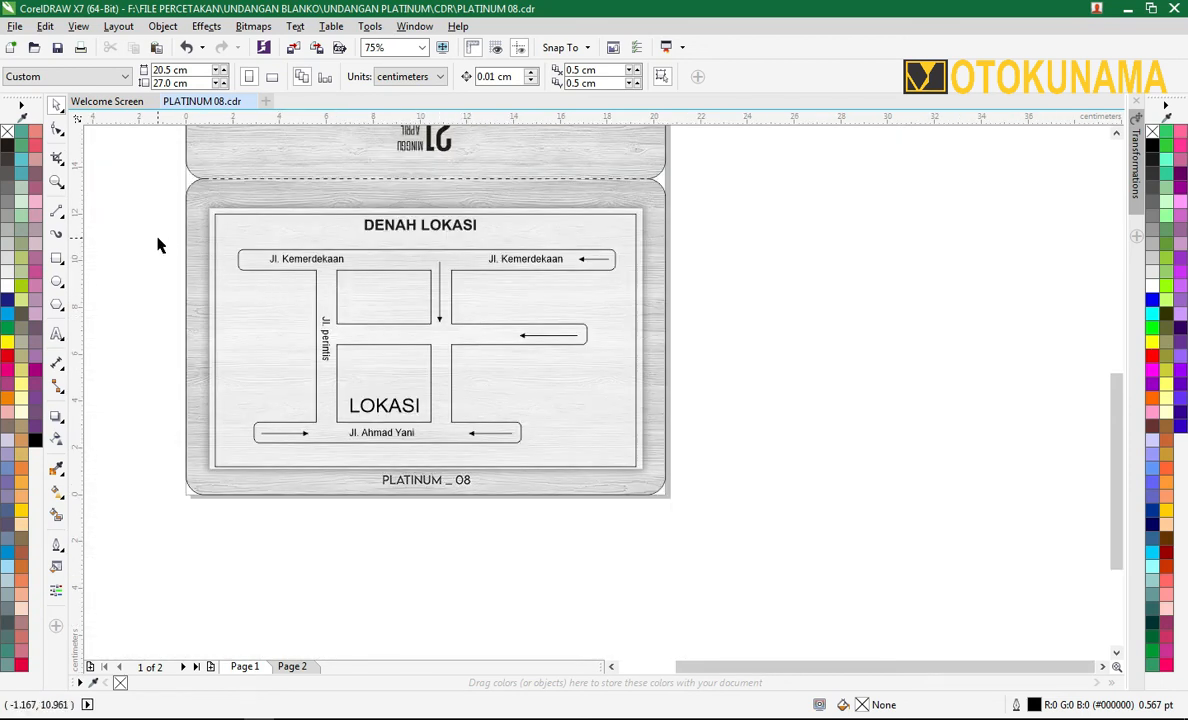
pyautogui.scroll(2, 431, 258)
pyautogui.scroll(-2, 431, 258)
pyautogui.scroll(2, 365, 268)
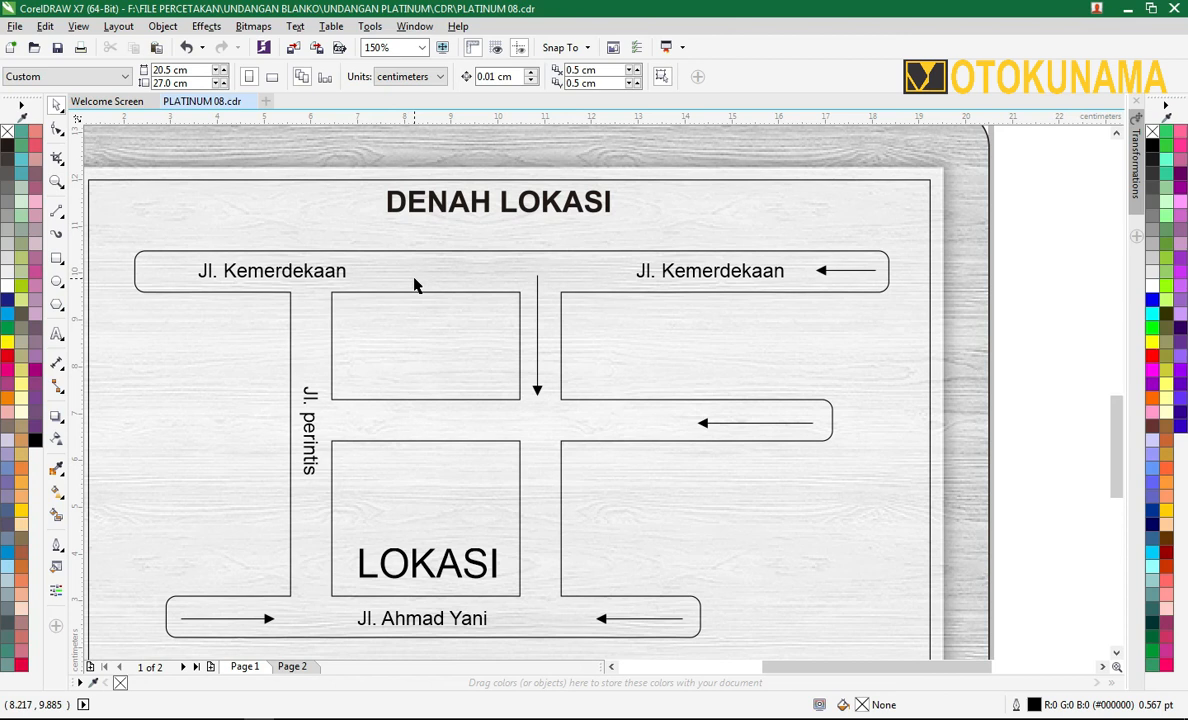
pyautogui.scroll(-2, 414, 286)
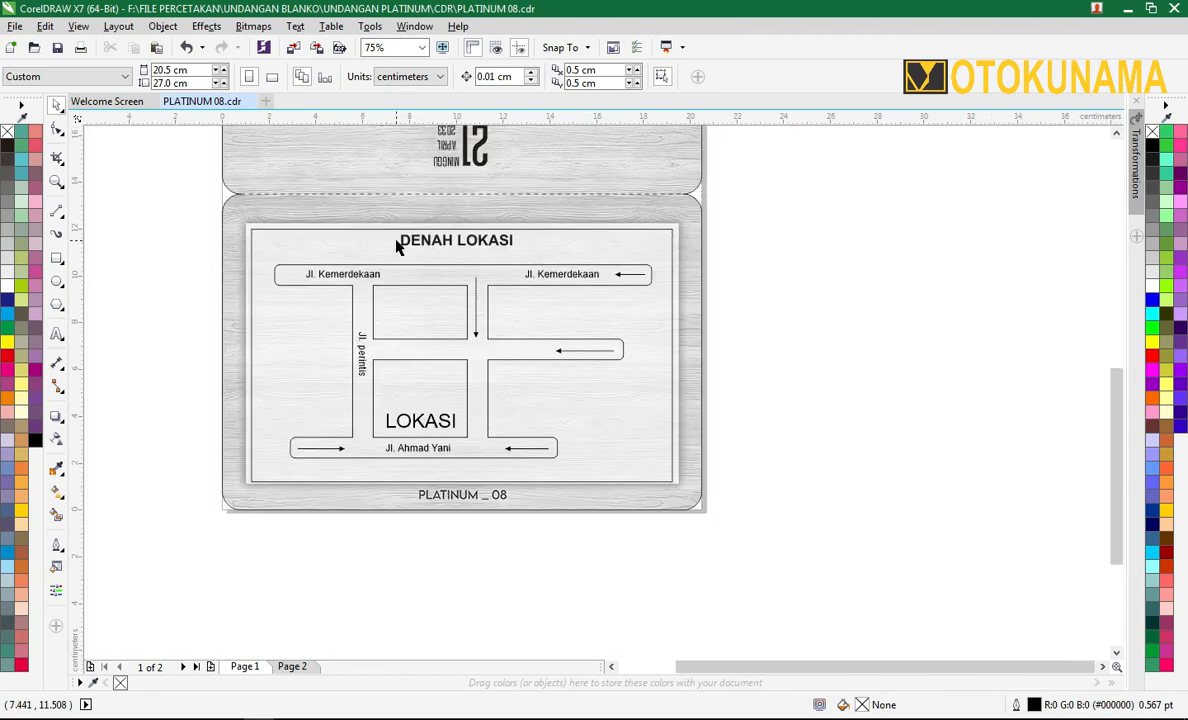
pyautogui.scroll(2, 398, 244)
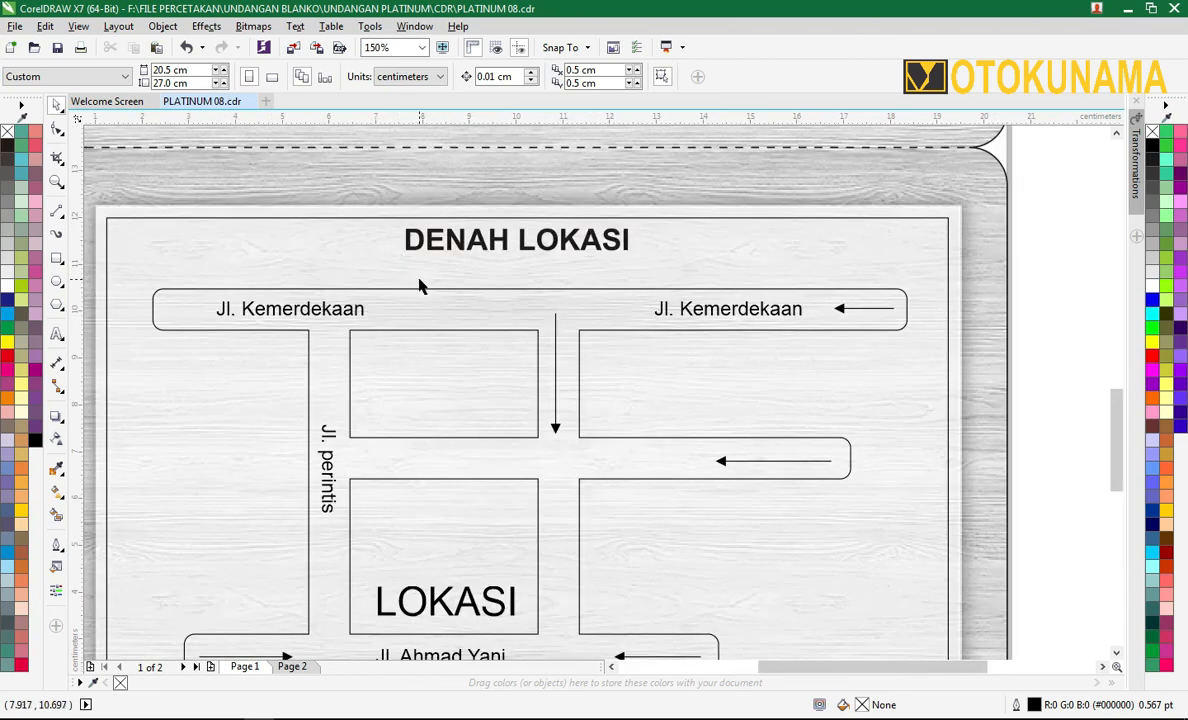
pyautogui.scroll(-2, 419, 286)
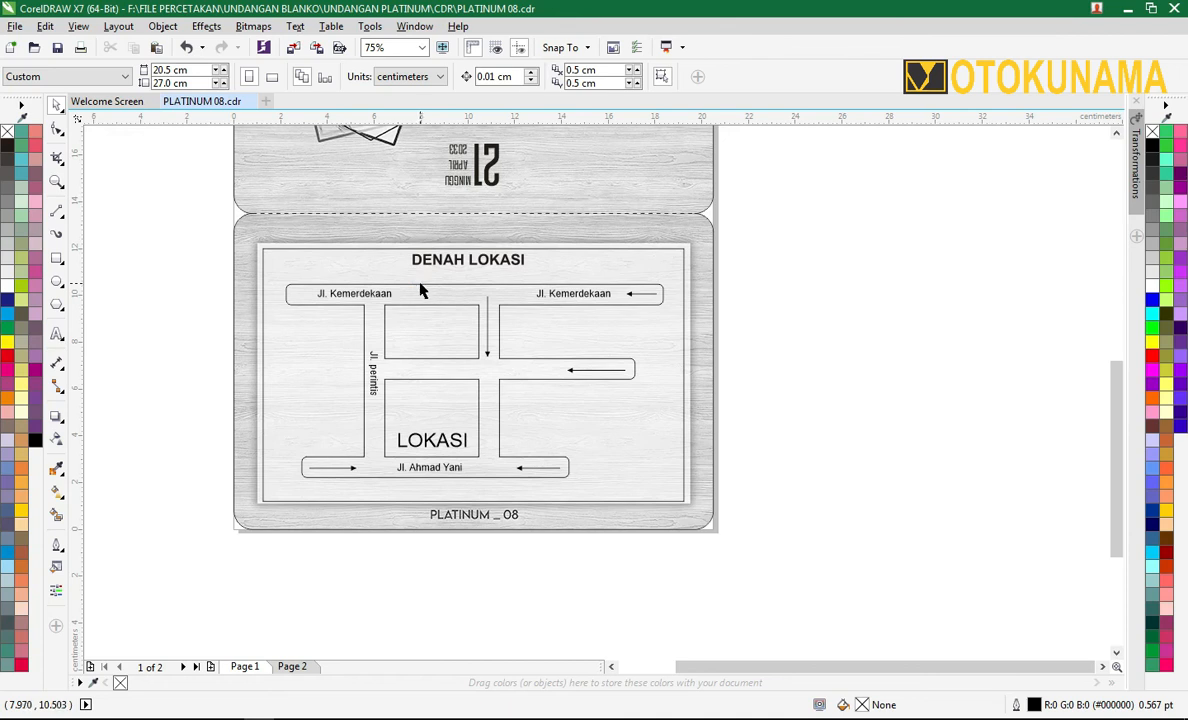
pyautogui.scroll(2, 421, 290)
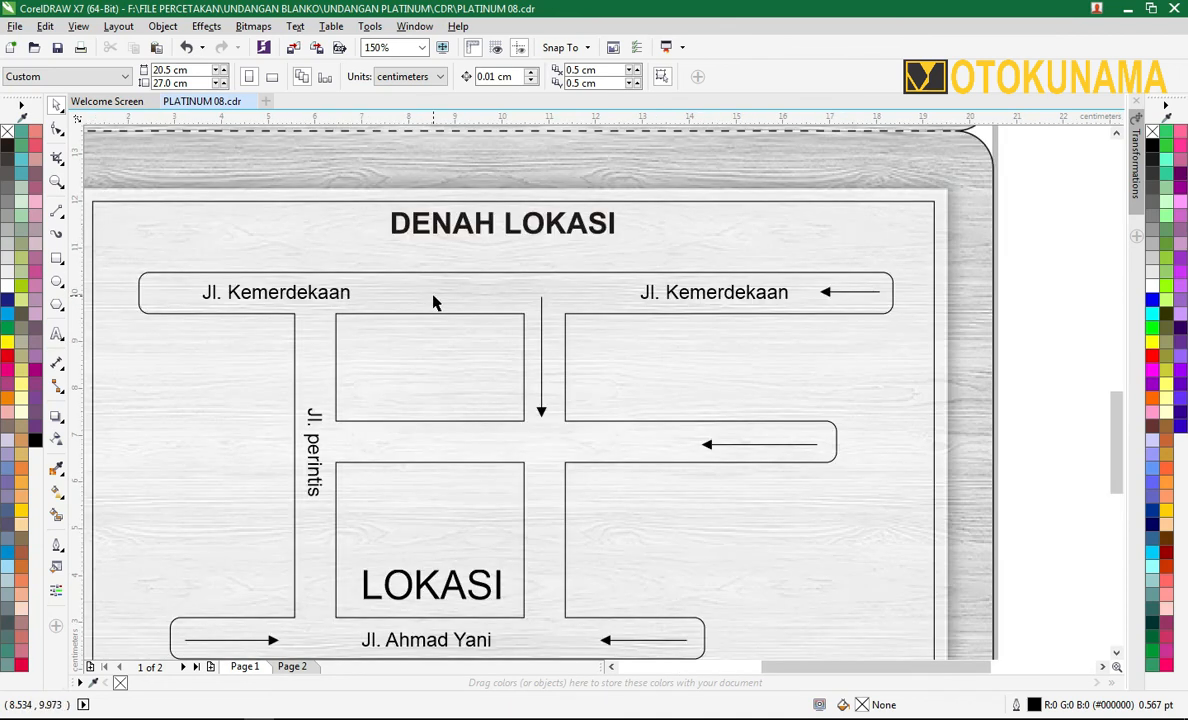
pyautogui.scroll(-2, 433, 303)
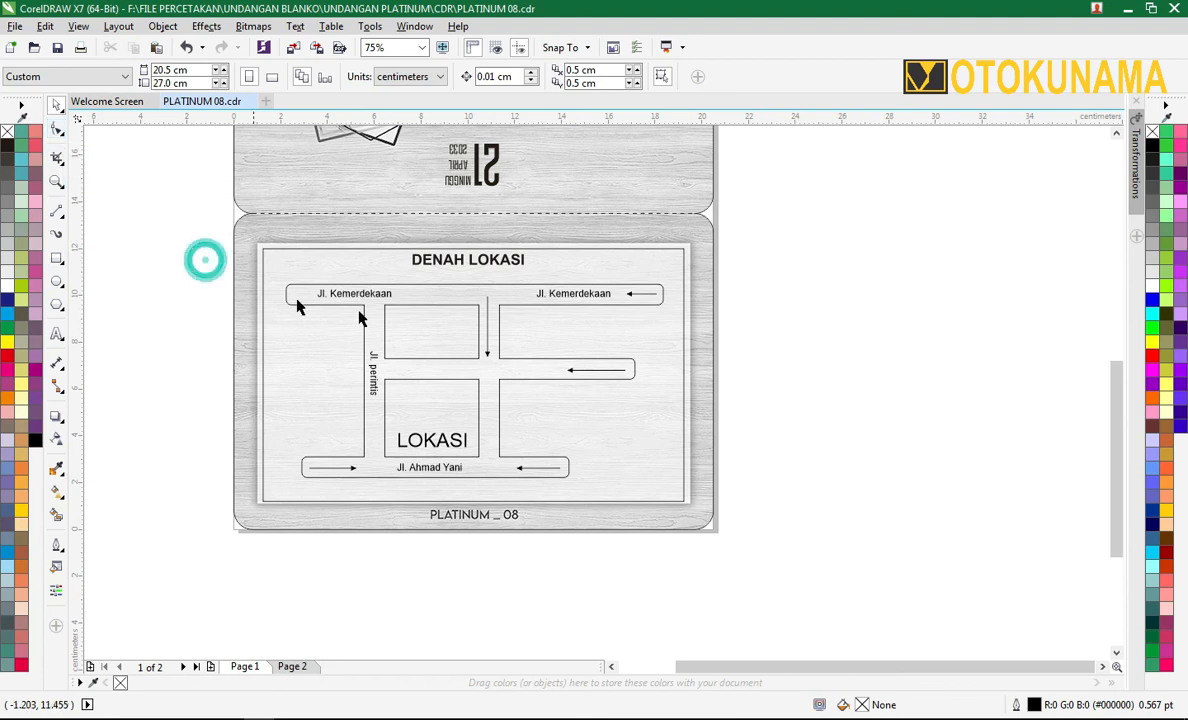
pyautogui.scroll(-2, 448, 416)
pyautogui.scroll(2, 474, 378)
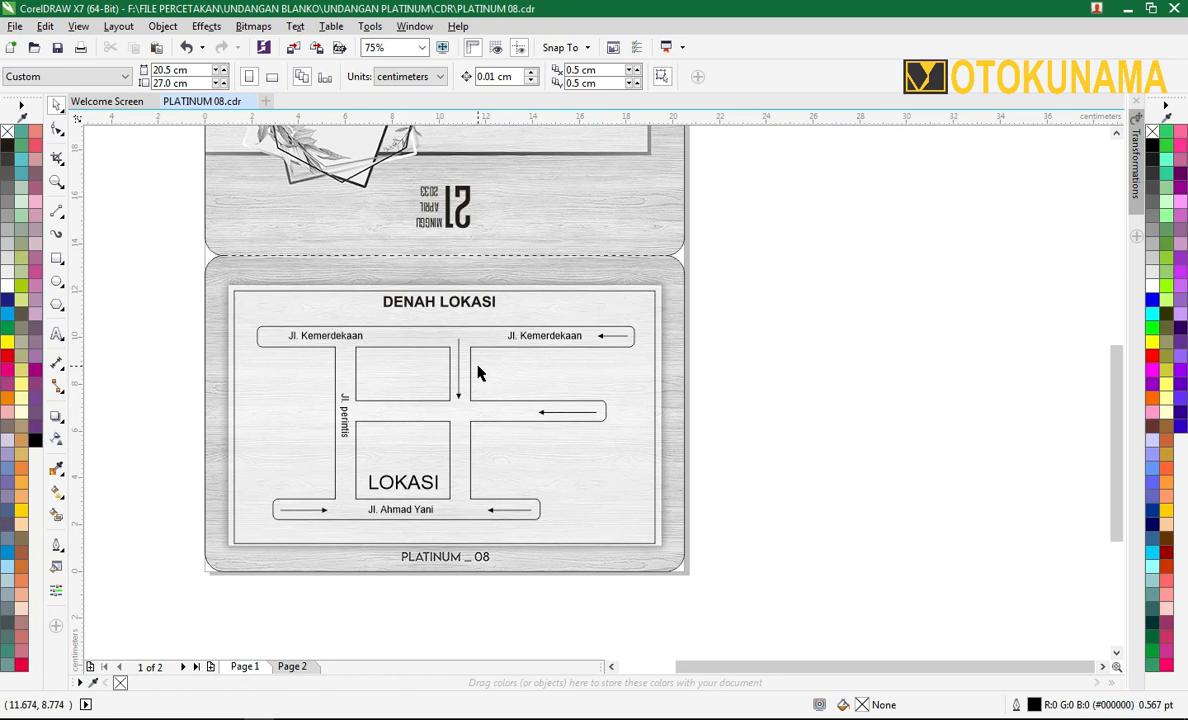